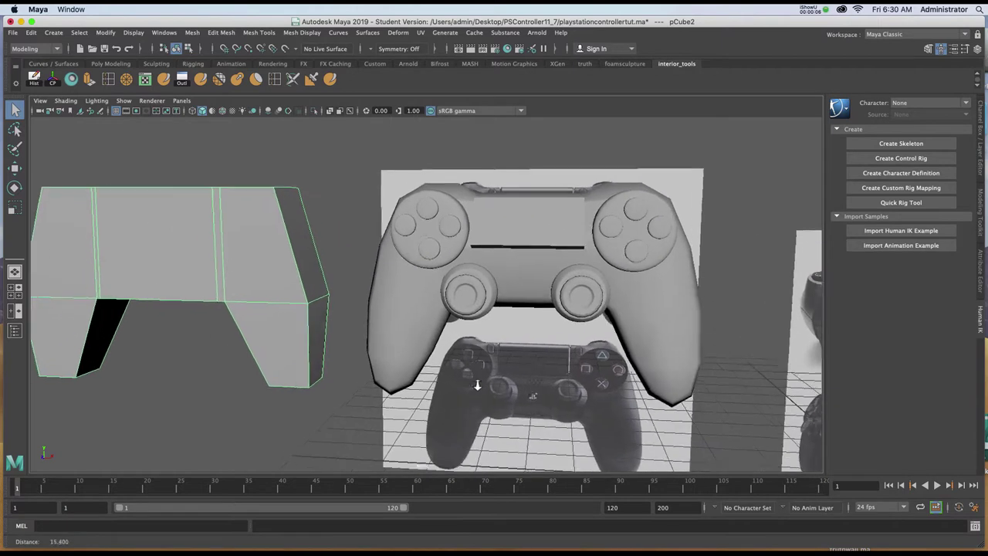
pyautogui.keyDown('alt'); pyautogui.moveTo(409, 289); pyautogui.dragTo(494, 300, button='middle'); pyautogui.keyUp('alt')
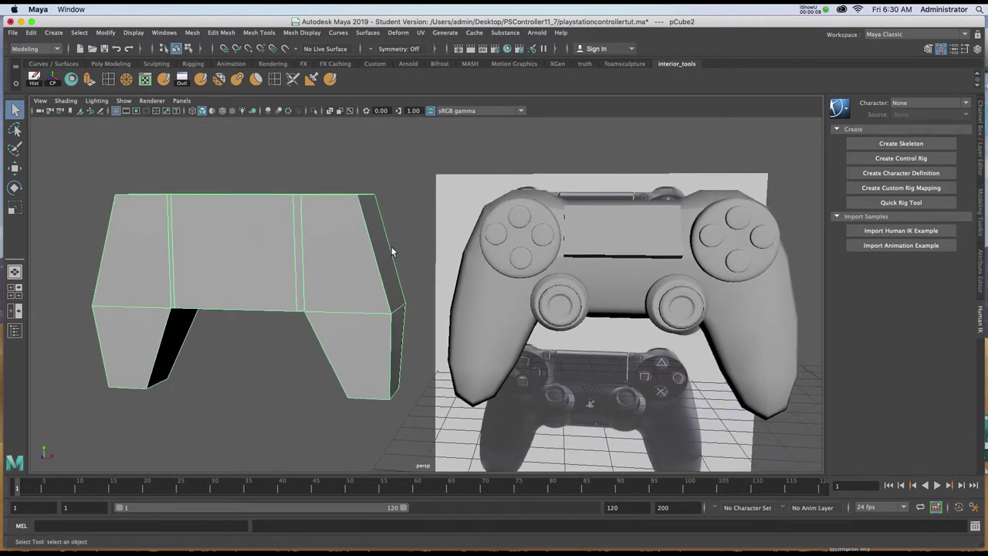
pyautogui.moveTo(348, 242)
pyautogui.keyDown('alt'); pyautogui.mouseDown()
pyautogui.moveTo(363, 228)
pyautogui.moveTo(376, 238)
pyautogui.moveTo(366, 245)
pyautogui.mouseUp(); pyautogui.keyUp('alt')
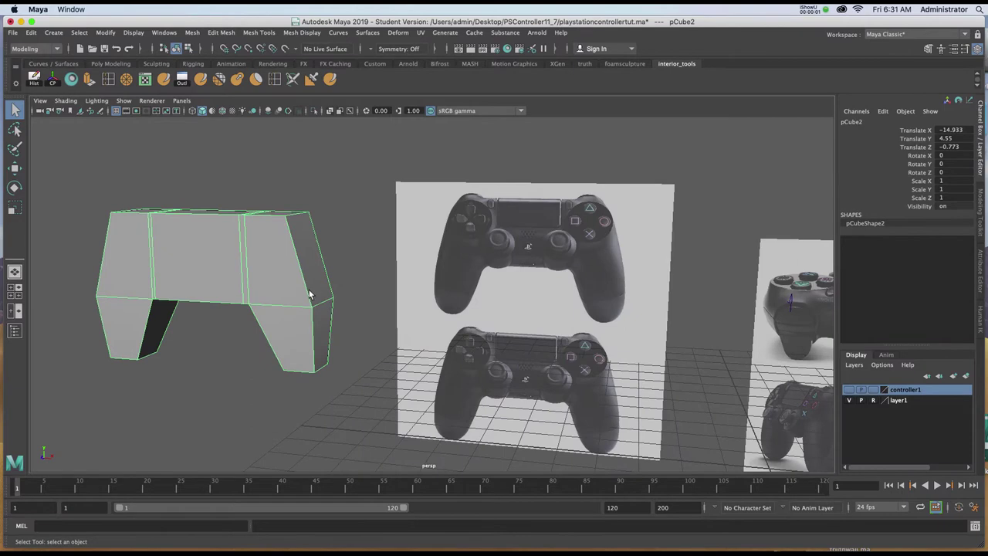
pyautogui.keyDown('alt'); pyautogui.moveTo(309, 294); pyautogui.dragTo(376, 281); pyautogui.keyUp('alt')
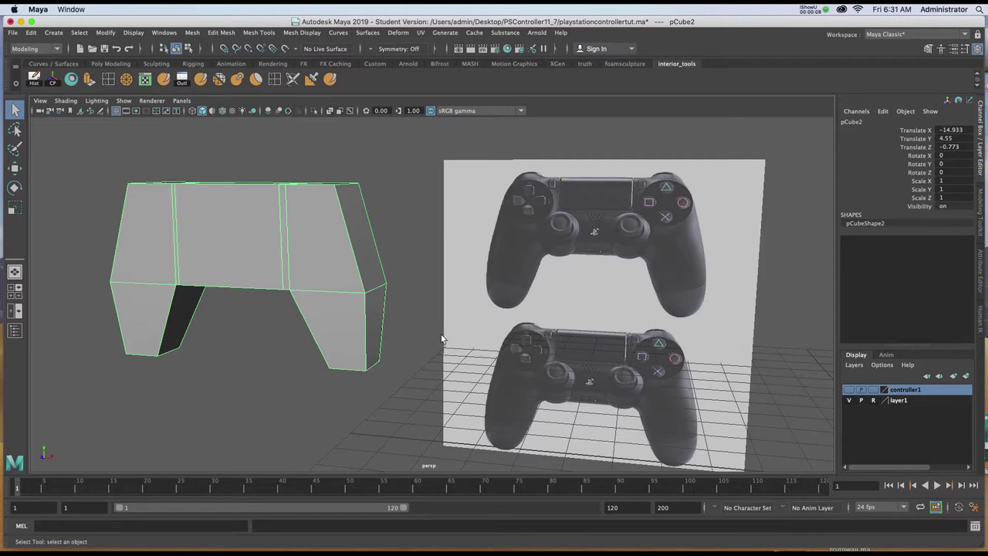
# Create a polygon cube in the front view, about 6.2 wide and 3.7 high, over the upper controller's central body.
pyautogui.press('space')
pyautogui.press('space')
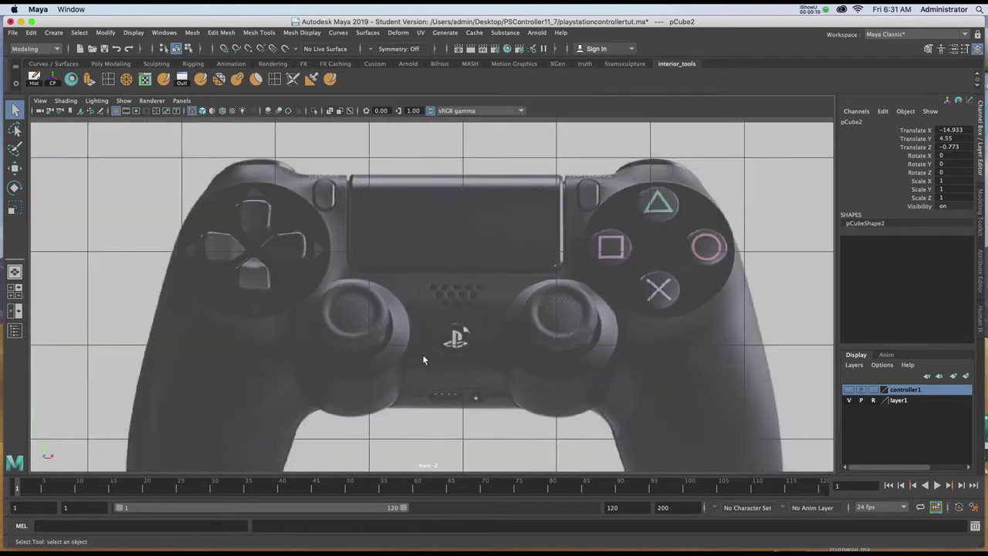
pyautogui.keyDown('alt'); pyautogui.moveTo(423, 355); pyautogui.dragTo(377, 323, button='right'); pyautogui.keyUp('alt')
pyautogui.keyDown('alt'); pyautogui.moveTo(377, 323); pyautogui.dragTo(397, 252, button='middle'); pyautogui.keyUp('alt')
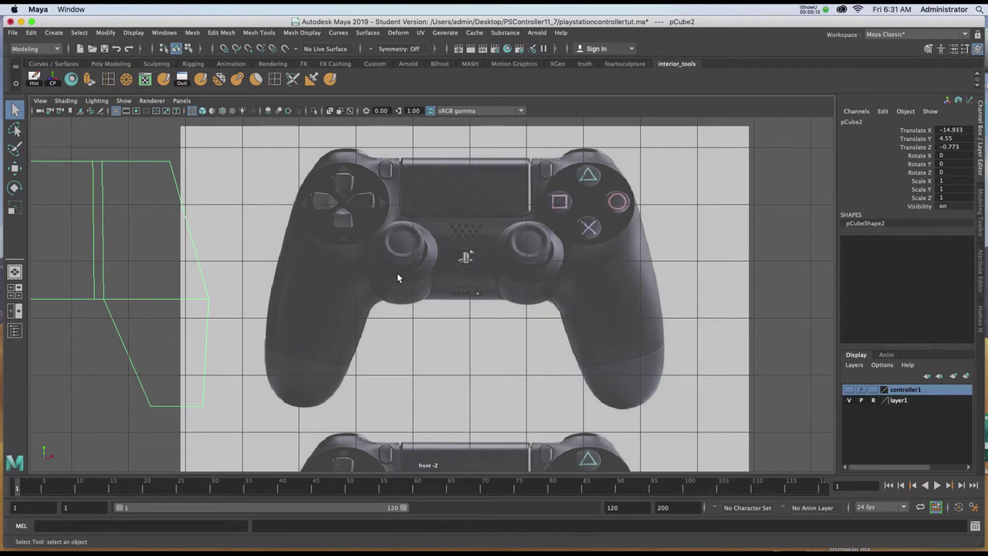
pyautogui.press('space')
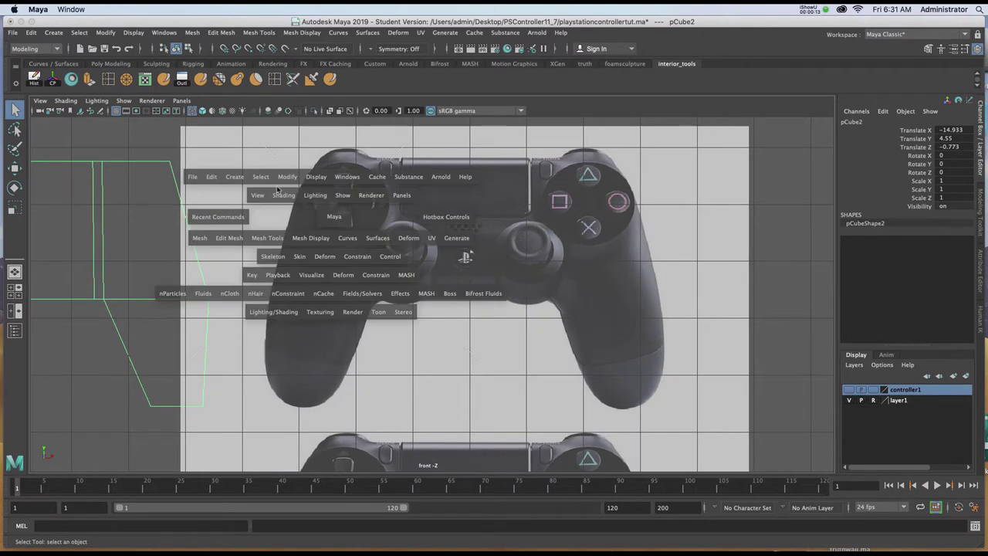
pyautogui.click(233, 178)
pyautogui.moveTo(255, 217)
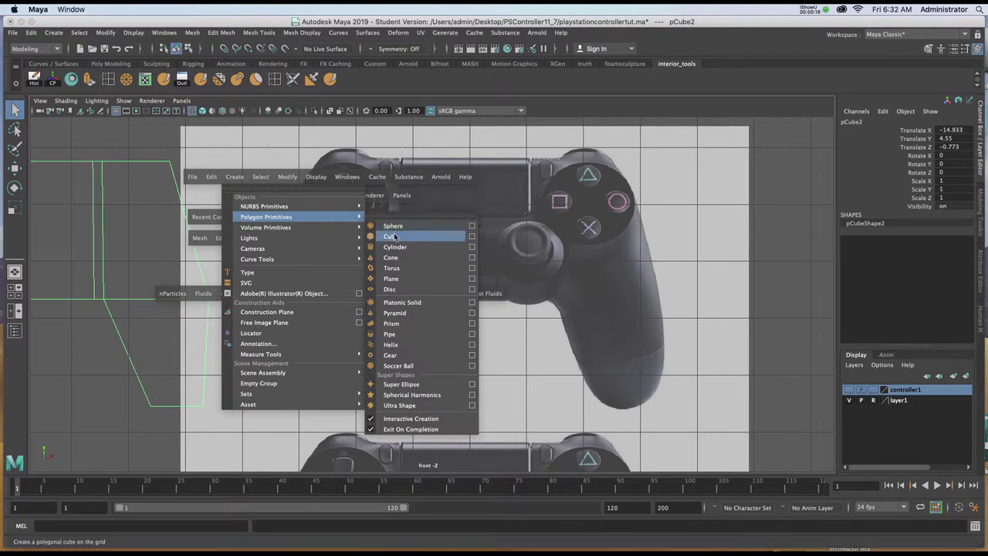
pyautogui.click(394, 236)
pyautogui.moveTo(302, 152); pyautogui.dragTo(653, 301)
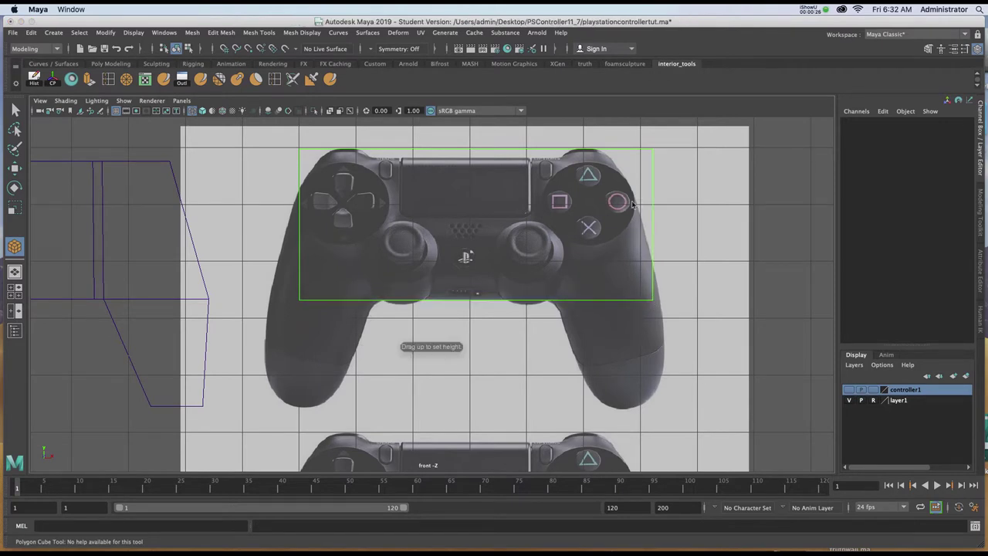
# Give the new cube a depth of about 2.66 and scale it along Z to about 0.66 in the perspective view.
pyautogui.press('space')
pyautogui.press('space')
pyautogui.keyDown('alt'); pyautogui.moveTo(646, 221); pyautogui.dragTo(580, 238); pyautogui.keyUp('alt')
pyautogui.press('r')
pyautogui.moveTo(528, 274)
pyautogui.mouseDown()
pyautogui.moveTo(541, 269)
pyautogui.moveTo(530, 271)
pyautogui.mouseUp()
pyautogui.keyDown('alt'); pyautogui.moveTo(530, 272); pyautogui.dragTo(494, 265); pyautogui.keyUp('alt')
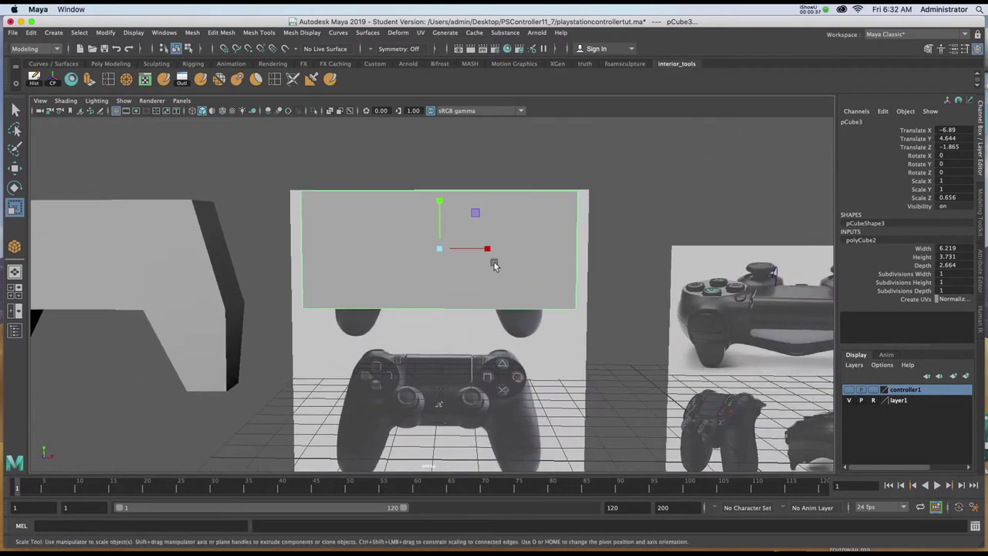
# Display the front view shaded with X-Ray so the reference image shows through the cube.
pyautogui.press('space')
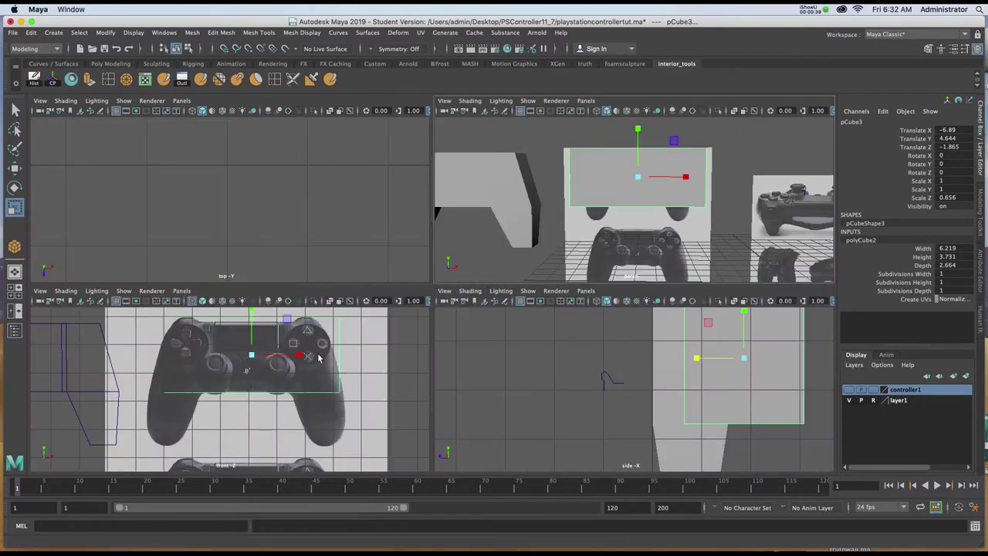
pyautogui.press('space')
pyautogui.scroll(1, 408, 240)
pyautogui.keyDown('alt'); pyautogui.moveTo(409, 239); pyautogui.dragTo(347, 295, button='middle'); pyautogui.keyUp('alt')
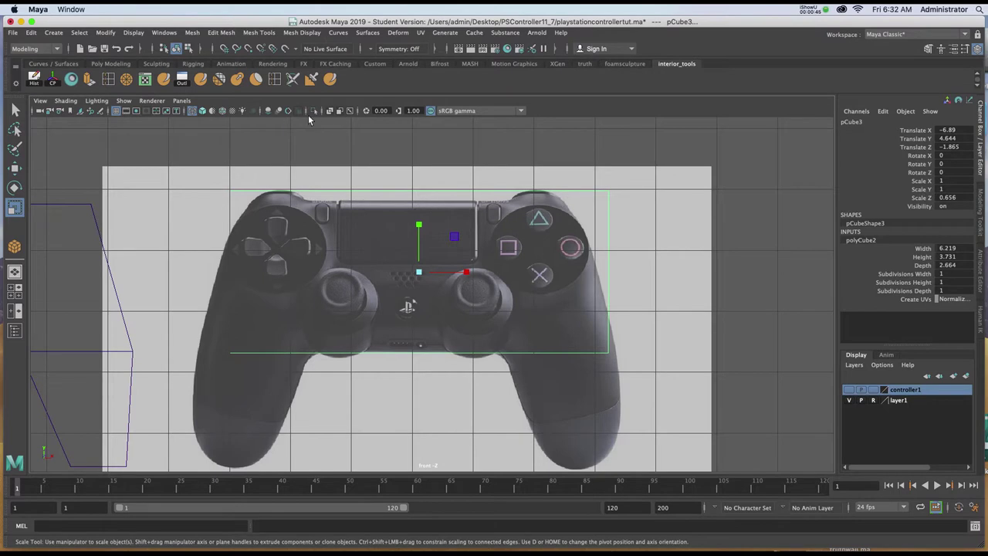
pyautogui.press('5')
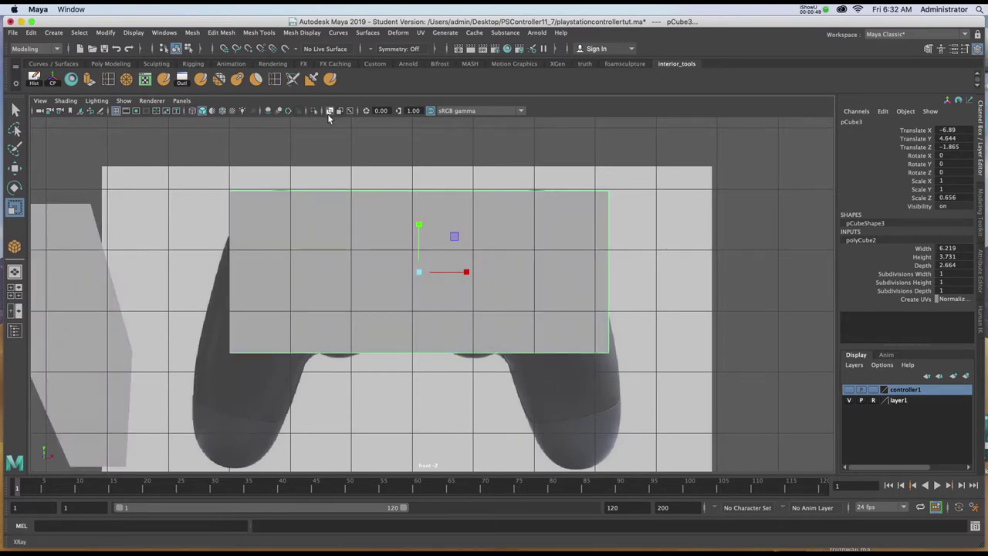
pyautogui.click(330, 111)
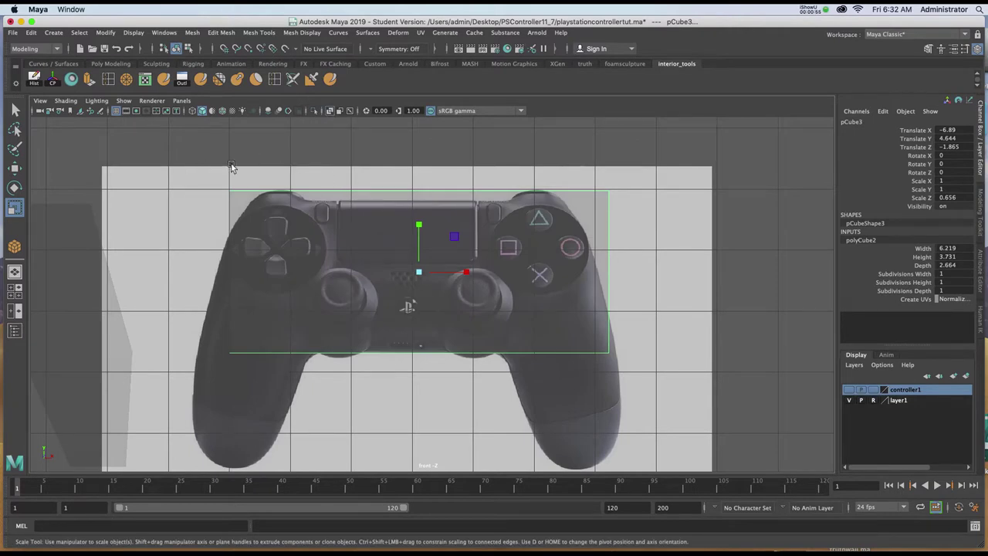
# Insert two vertical edge loops in the cube, lined up with the inner edges of the controller's two grips.
pyautogui.click(109, 81)
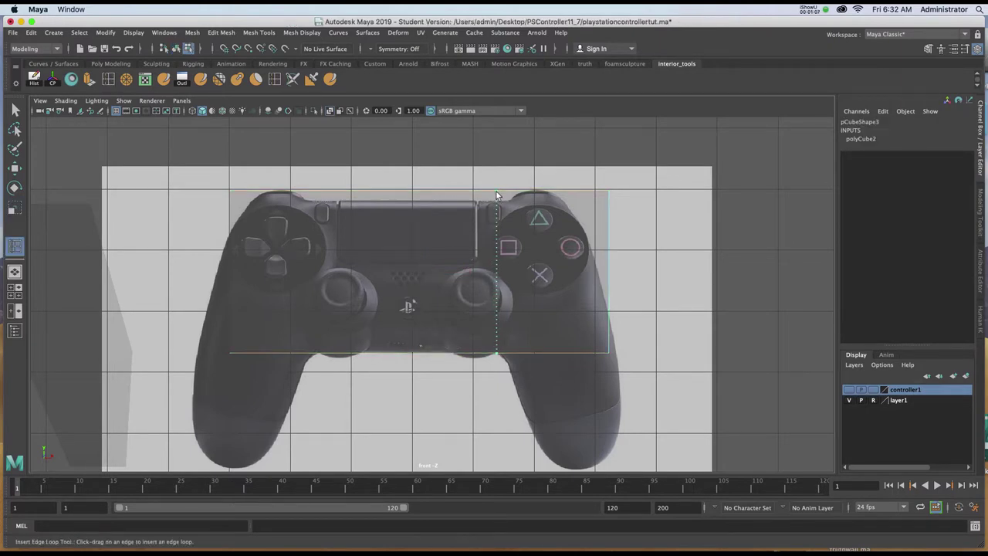
pyautogui.click(497, 194)
pyautogui.click(318, 352)
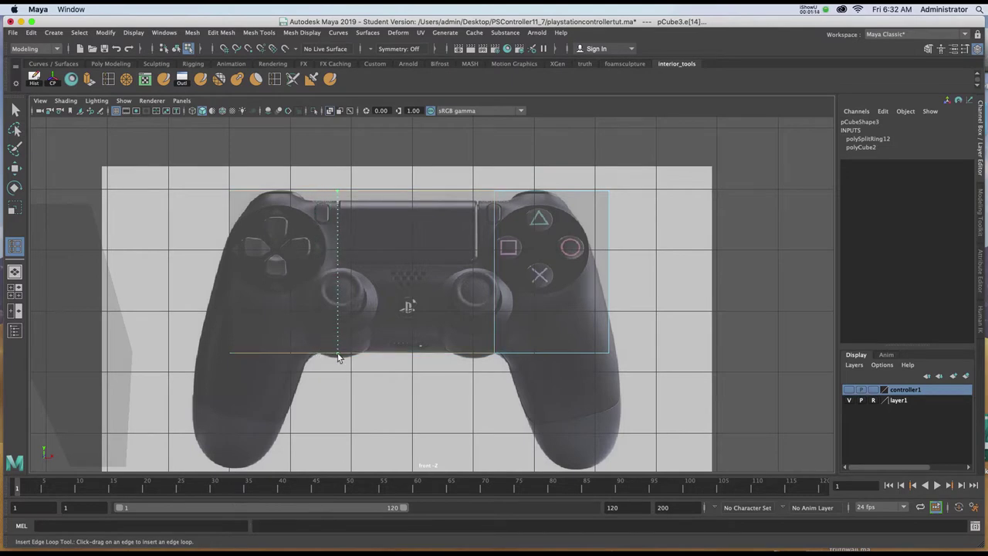
pyautogui.click(335, 357)
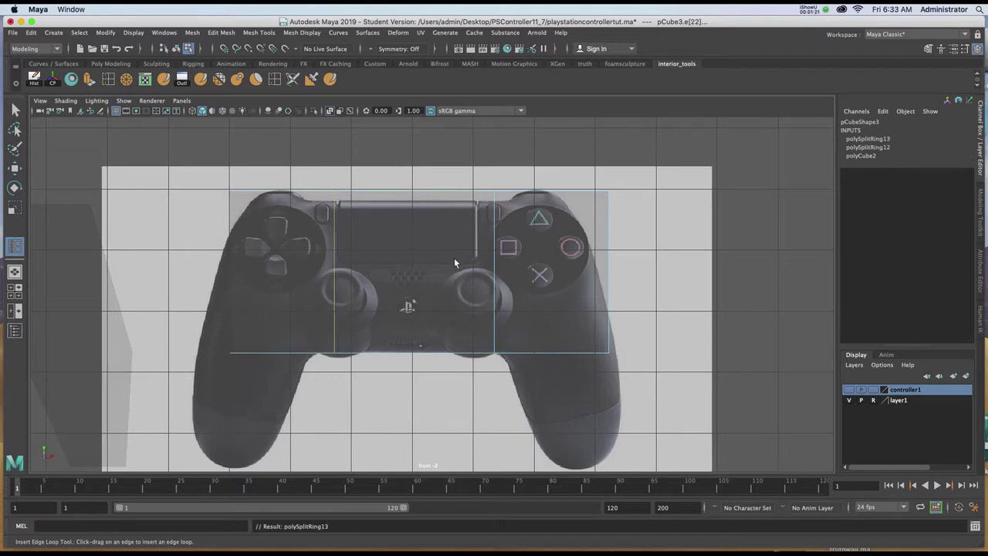
# Extrude the cube's two outer bottom faces straight down in world Y by about 1.86 to the ends of the grips.
pyautogui.press('space')
pyautogui.press('space')
pyautogui.keyDown('alt'); pyautogui.moveTo(497, 221); pyautogui.dragTo(485, 200); pyautogui.keyUp('alt')
pyautogui.keyDown('alt'); pyautogui.moveTo(486, 201); pyautogui.dragTo(426, 169, button='middle'); pyautogui.keyUp('alt')
pyautogui.keyDown('alt'); pyautogui.moveTo(426, 168); pyautogui.dragTo(549, 335); pyautogui.keyUp('alt')
pyautogui.keyDown('alt'); pyautogui.moveTo(576, 381); pyautogui.dragTo(506, 382); pyautogui.keyUp('alt')
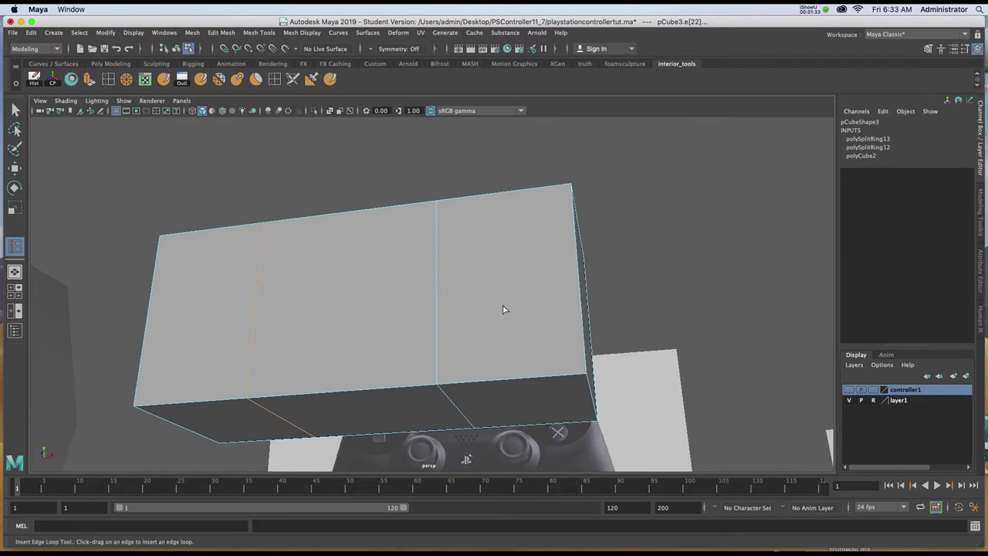
pyautogui.press('w')
pyautogui.keyDown('alt'); pyautogui.moveTo(494, 317); pyautogui.dragTo(492, 261); pyautogui.keyUp('alt')
pyautogui.moveTo(492, 261); pyautogui.dragTo(494, 288, button='right')
pyautogui.click(509, 340)
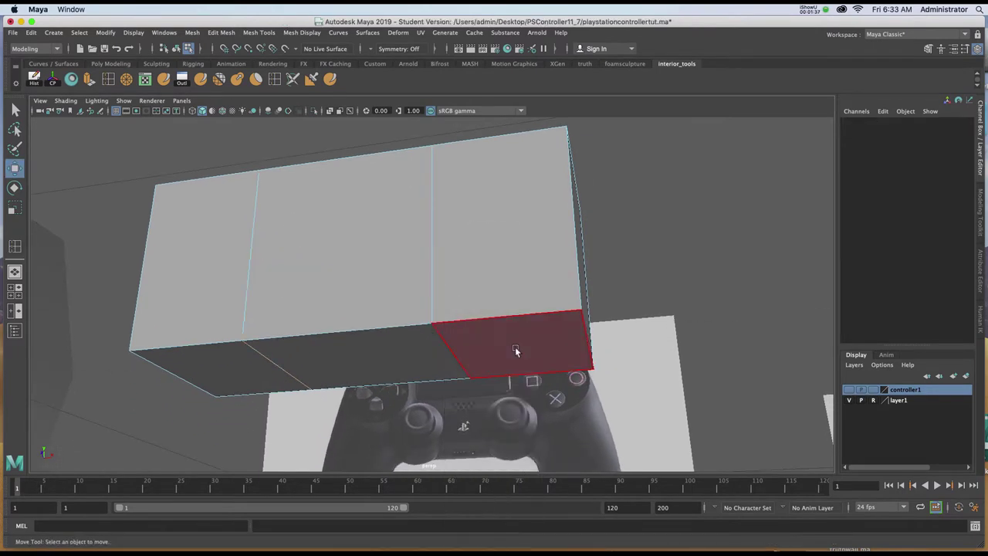
pyautogui.click(517, 351)
pyautogui.keyDown('shift'); pyautogui.click(248, 376); pyautogui.keyUp('shift')
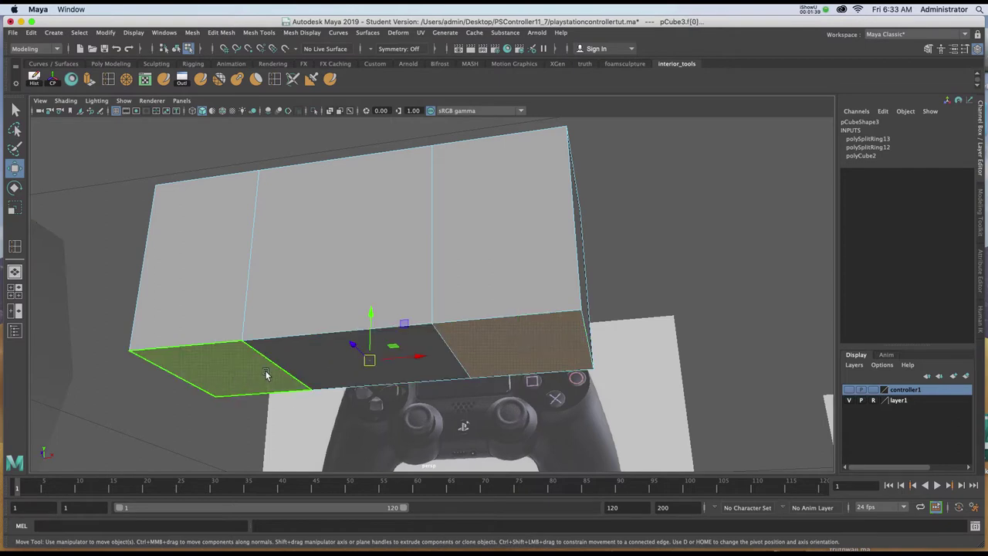
pyautogui.keyDown('alt'); pyautogui.moveTo(271, 372); pyautogui.dragTo(321, 357); pyautogui.keyUp('alt')
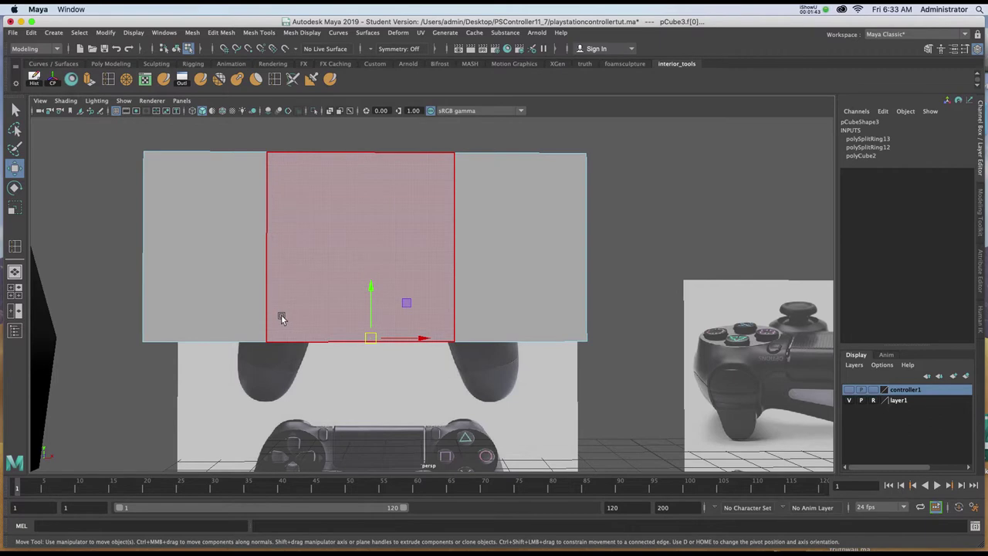
pyautogui.press('space')
pyautogui.press('space')
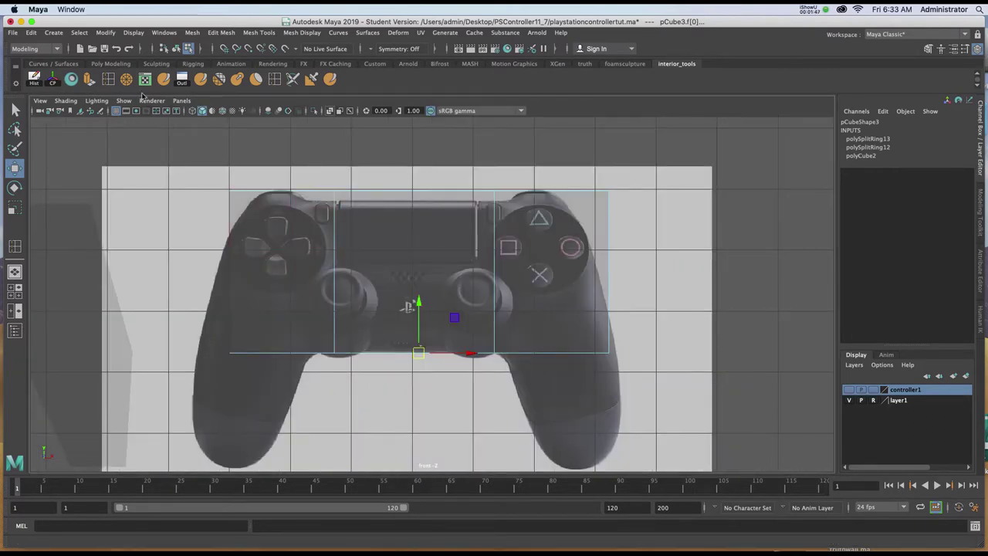
pyautogui.click(89, 79)
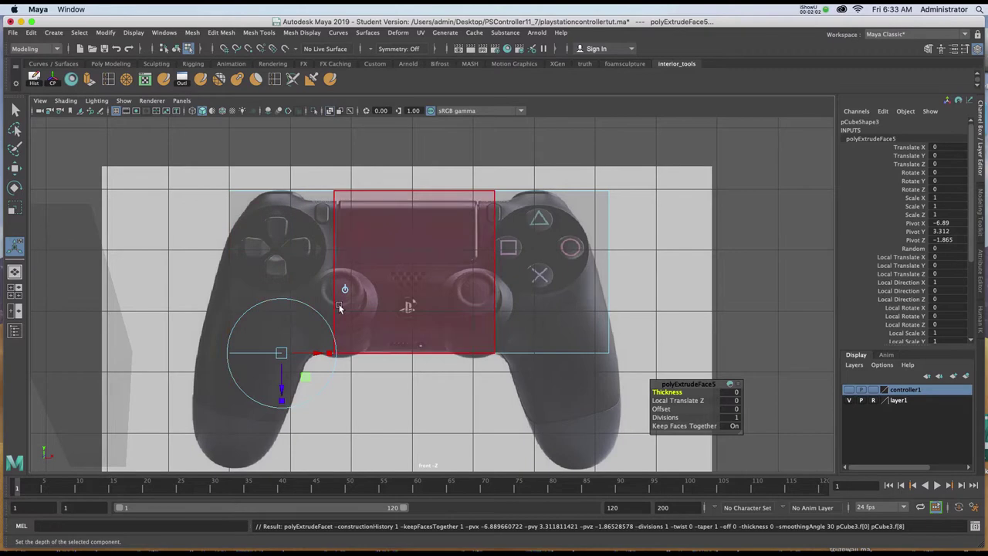
pyautogui.click(345, 291)
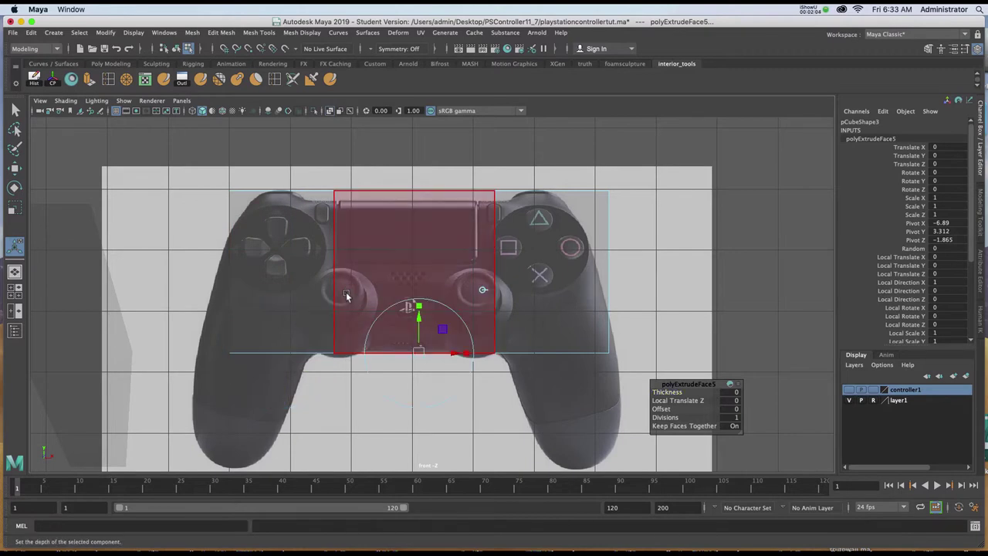
pyautogui.moveTo(421, 323); pyautogui.dragTo(436, 416)
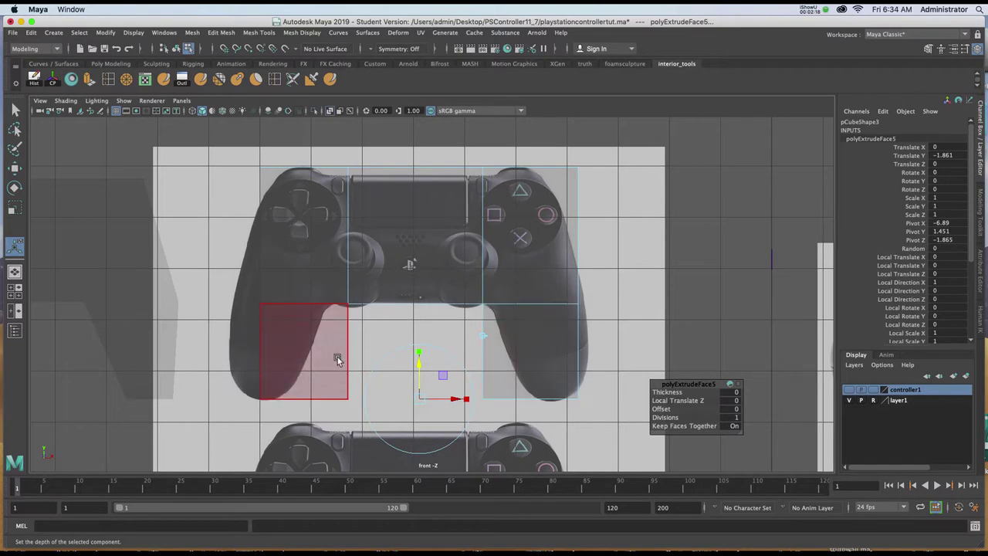
# Scale the bottom vertices of both grips outward along X, and spread the inner bottom vertices further to narrow the grip tips.
pyautogui.moveTo(338, 359); pyautogui.dragTo(283, 273, button='right')
pyautogui.moveTo(241, 393); pyautogui.dragTo(289, 401)
pyautogui.moveTo(363, 415); pyautogui.dragTo(364, 413)
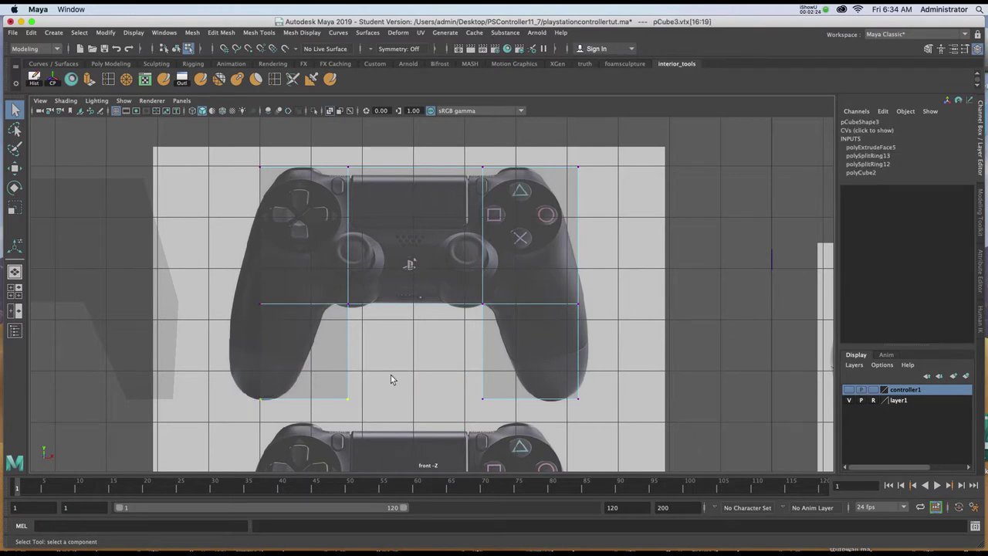
pyautogui.keyDown('shift'); pyautogui.moveTo(460, 384); pyautogui.dragTo(599, 417); pyautogui.keyUp('shift')
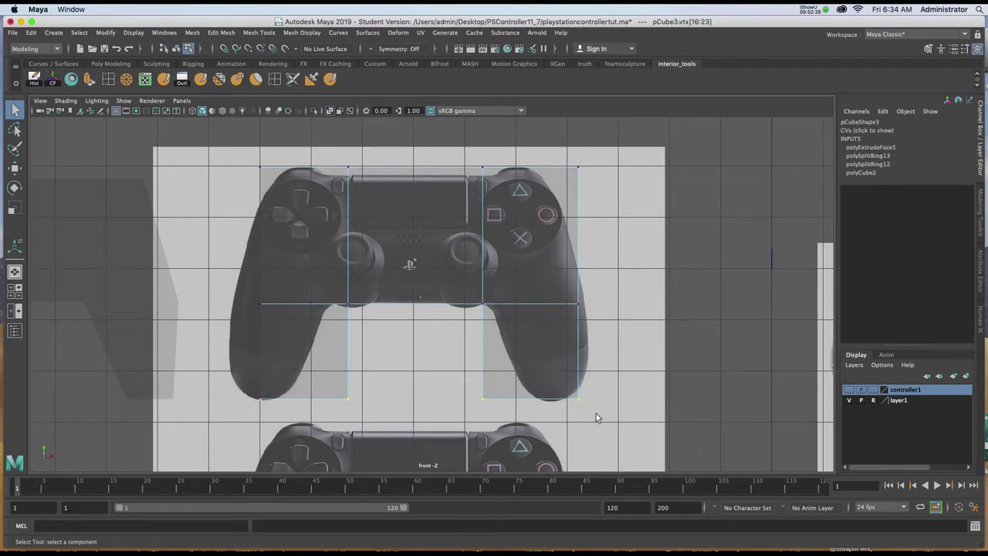
pyautogui.press('r')
pyautogui.moveTo(468, 399); pyautogui.dragTo(479, 400)
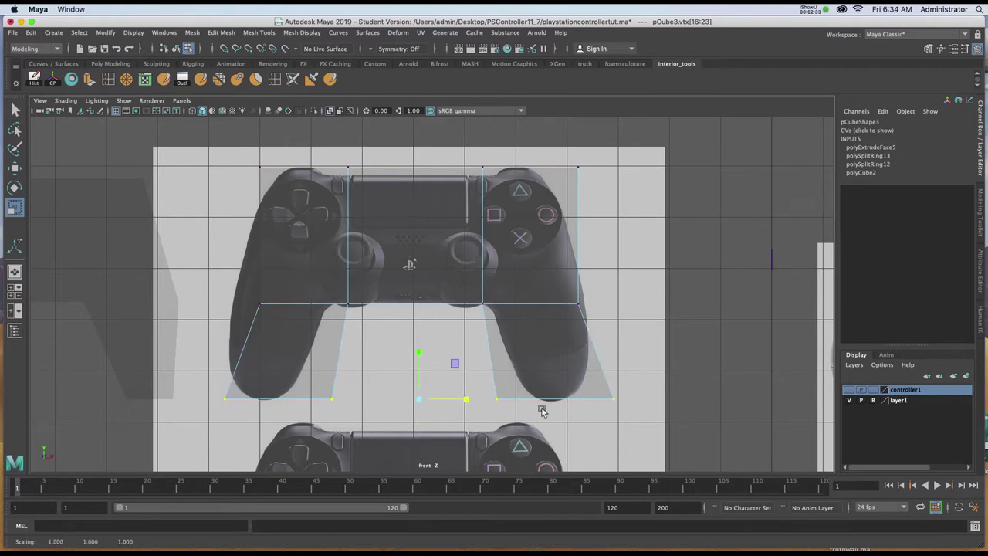
pyautogui.moveTo(312, 379); pyautogui.dragTo(481, 401)
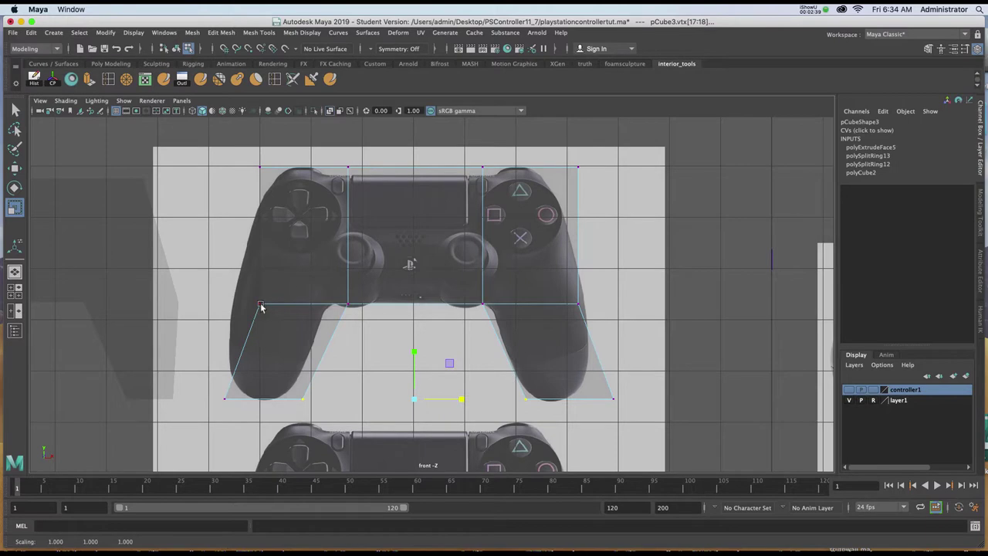
# Scale the outer vertices at the top of the grips outward along X, and move the left grip's upper vertices outward to the silhouette.
pyautogui.moveTo(243, 296); pyautogui.dragTo(283, 309)
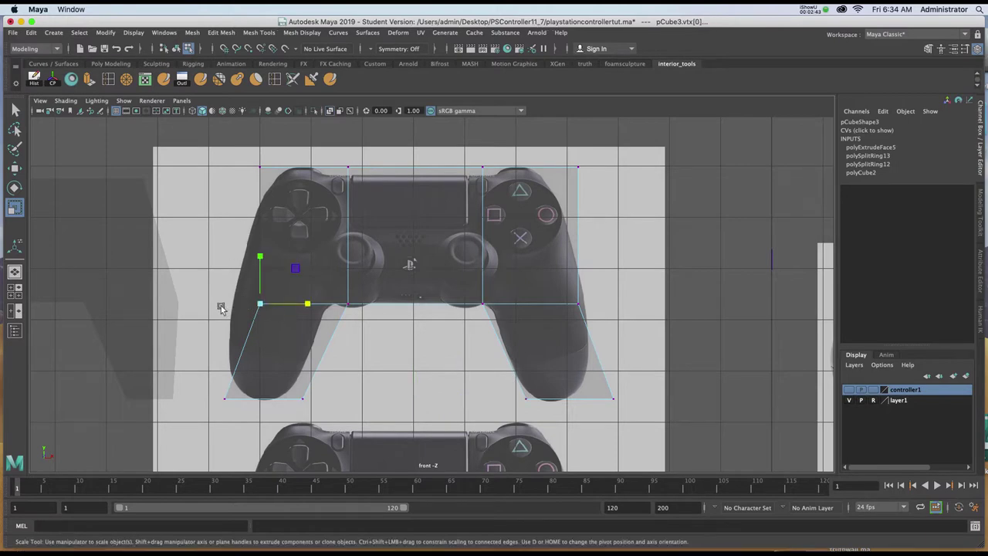
pyautogui.keyDown('shift'); pyautogui.moveTo(593, 294); pyautogui.dragTo(548, 329); pyautogui.keyUp('shift')
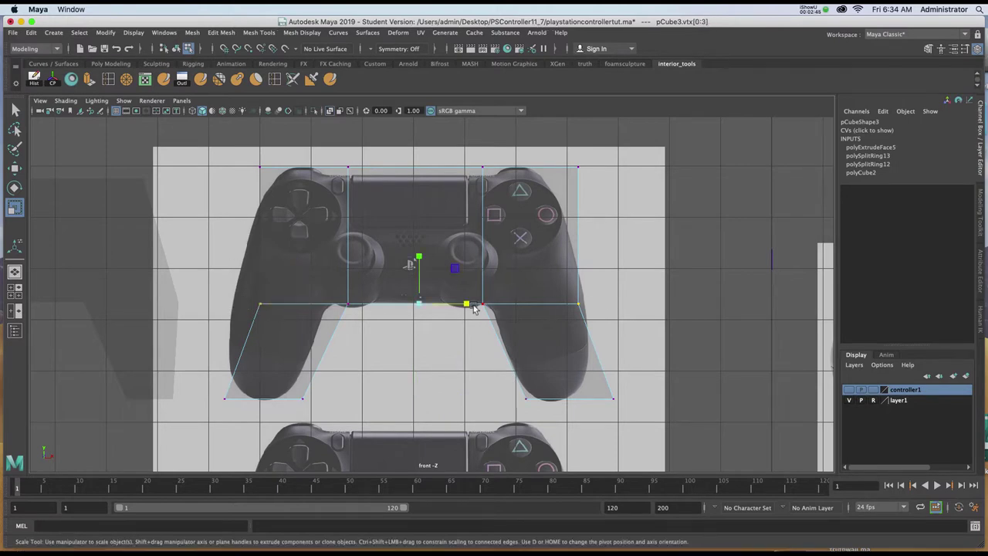
pyautogui.moveTo(471, 306); pyautogui.dragTo(480, 305)
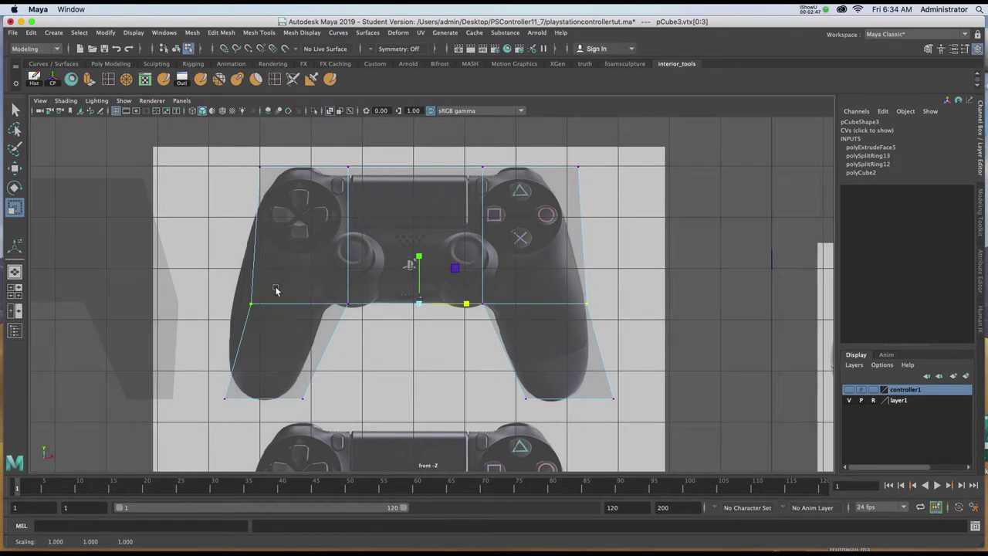
pyautogui.moveTo(238, 292); pyautogui.dragTo(264, 313)
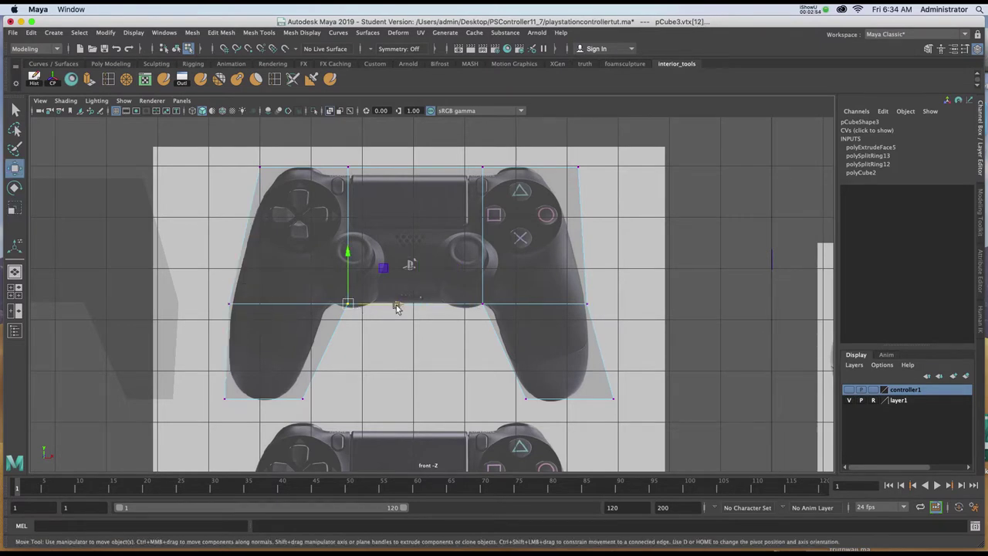
pyautogui.moveTo(396, 307); pyautogui.dragTo(382, 305)
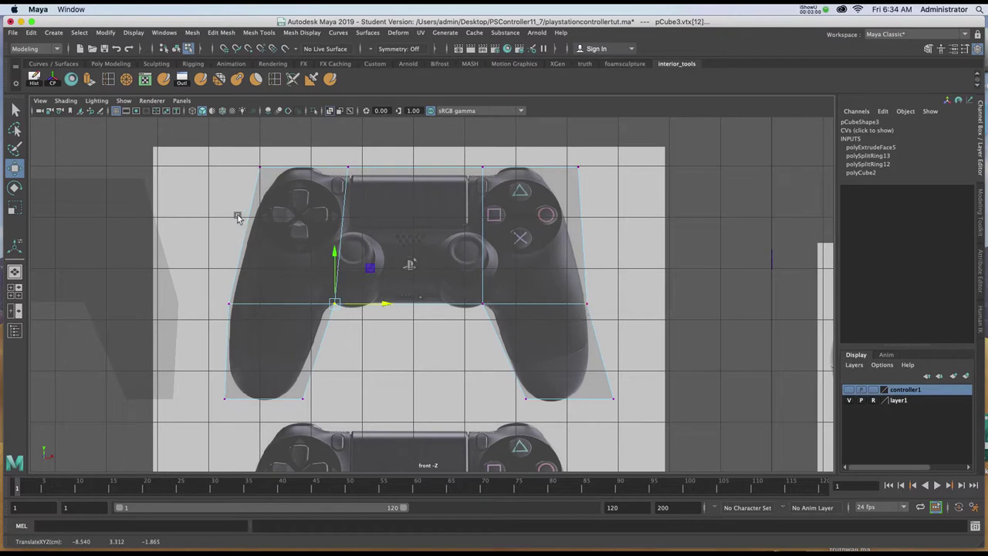
# Scale the outer top corner vertices inward along X, and move the left corner vertices inward to the controller's shoulder.
pyautogui.click(267, 176)
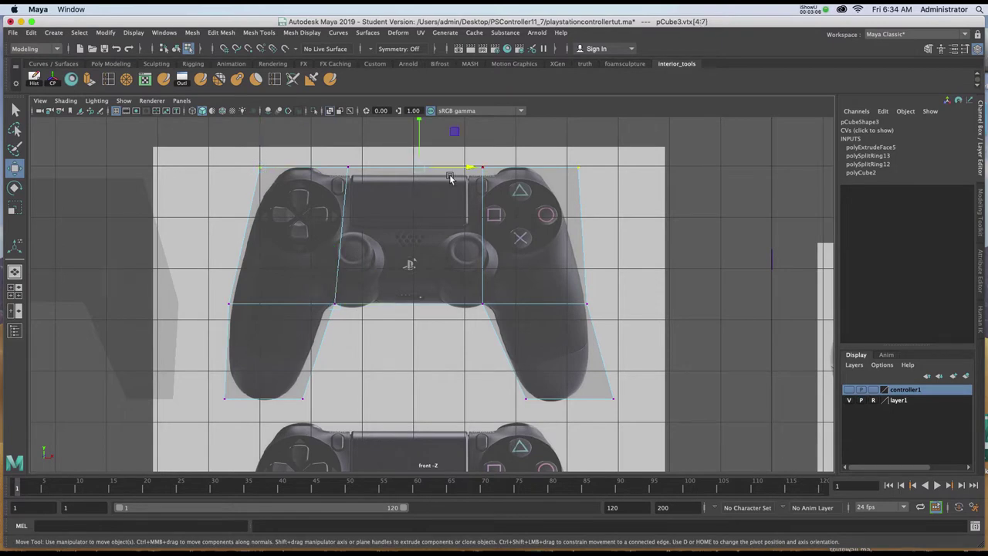
pyautogui.press('r')
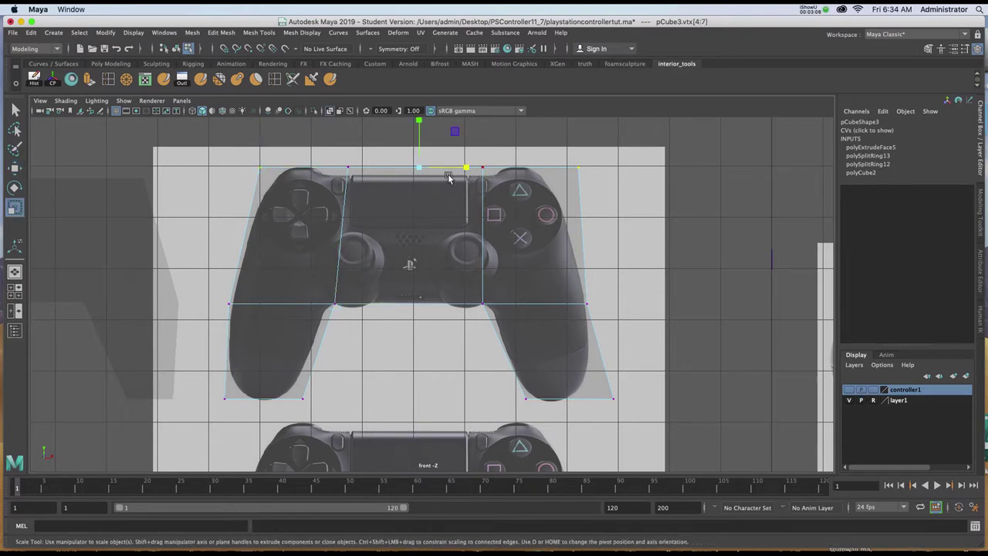
pyautogui.moveTo(462, 167); pyautogui.dragTo(453, 168)
pyautogui.moveTo(263, 162); pyautogui.dragTo(323, 168)
pyautogui.press('w')
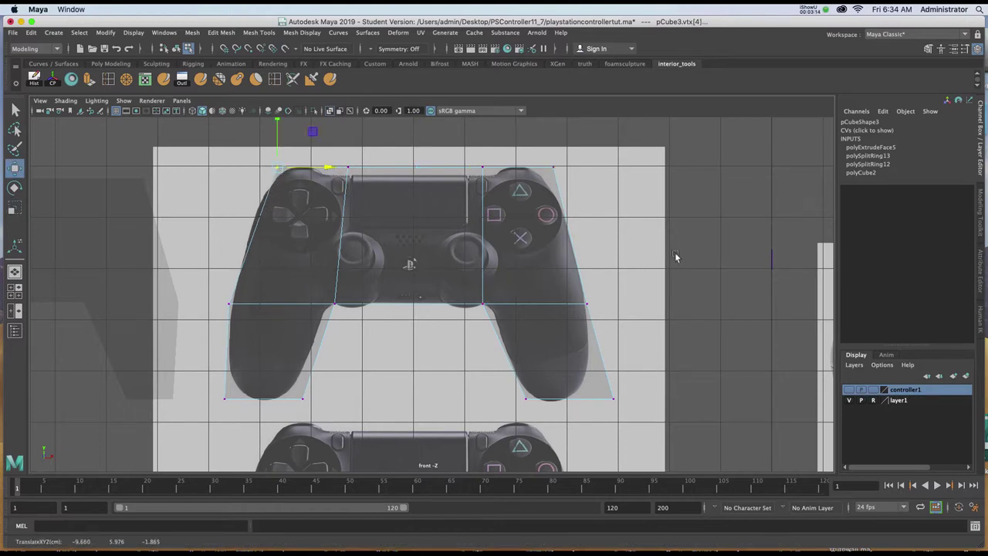
# Move the right grip's outer bottom vertices and both pairs of left grip bottom vertices inward along X to fit the reference grip tips.
pyautogui.press('space')
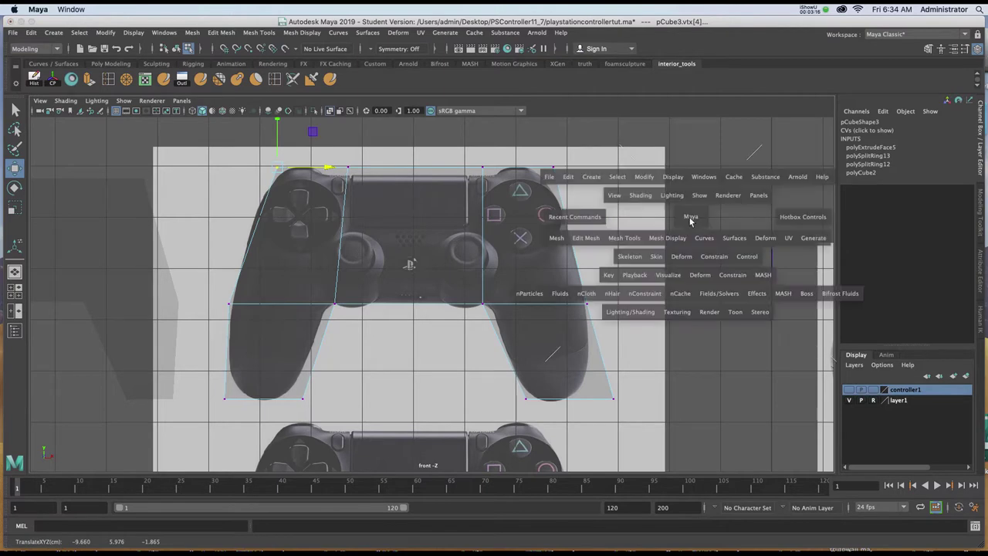
pyautogui.press('space')
pyautogui.keyDown('alt'); pyautogui.moveTo(557, 252); pyautogui.dragTo(495, 337); pyautogui.keyUp('alt')
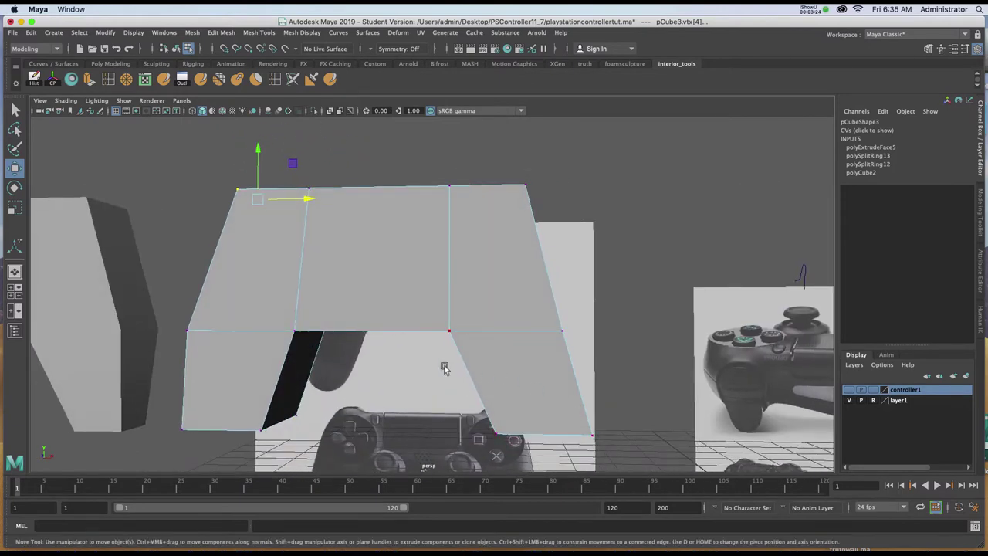
pyautogui.press('space')
pyautogui.press('space')
pyautogui.moveTo(638, 378); pyautogui.dragTo(588, 411)
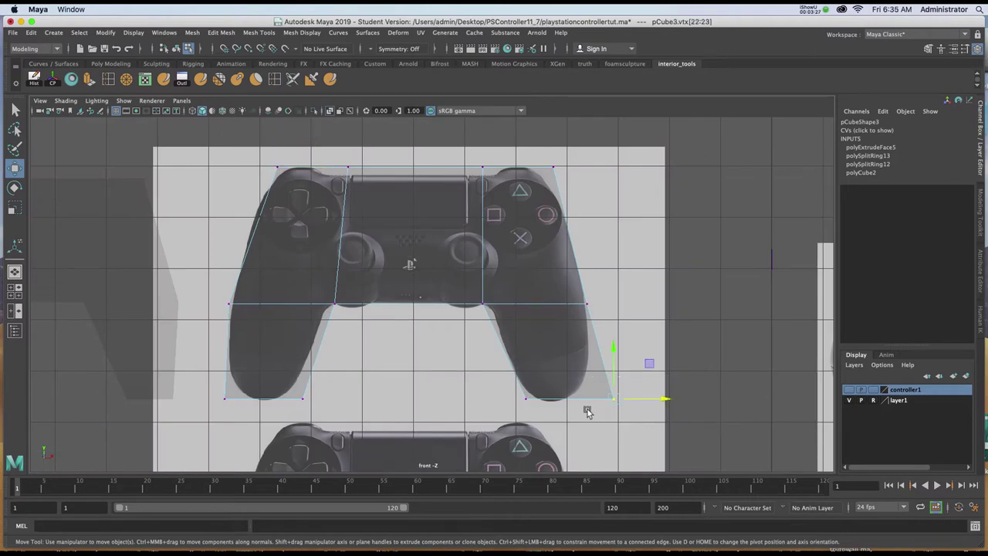
pyautogui.moveTo(656, 399); pyautogui.dragTo(633, 407)
pyautogui.moveTo(336, 391)
pyautogui.mouseDown()
pyautogui.moveTo(289, 410)
pyautogui.moveTo(328, 401)
pyautogui.mouseUp()
pyautogui.moveTo(208, 391); pyautogui.dragTo(240, 407)
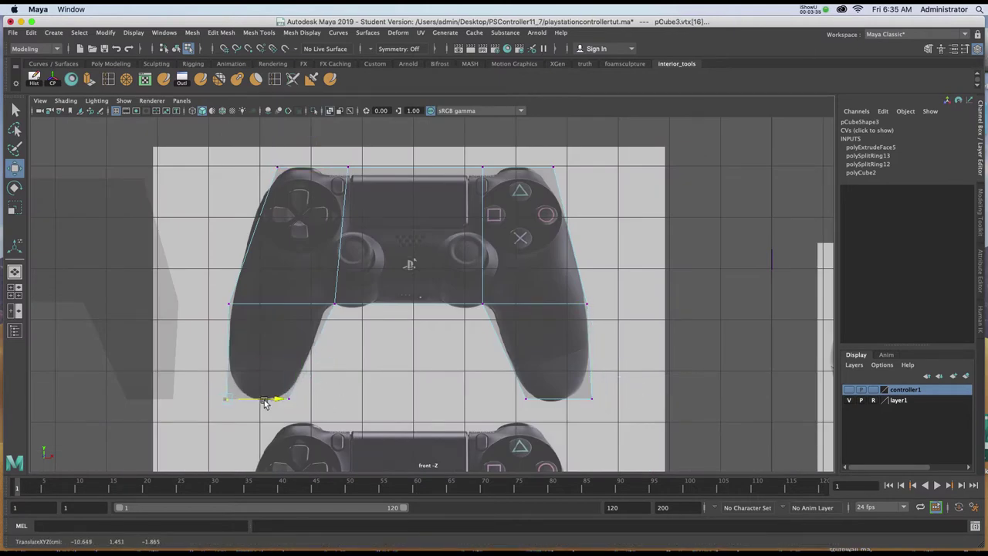
# Preview the controller body smoothed in the perspective view and inspect its thickness from the side.
pyautogui.press('space')
pyautogui.press('space')
pyautogui.keyDown('alt'); pyautogui.moveTo(569, 243); pyautogui.dragTo(495, 315); pyautogui.keyUp('alt')
pyautogui.press('3')
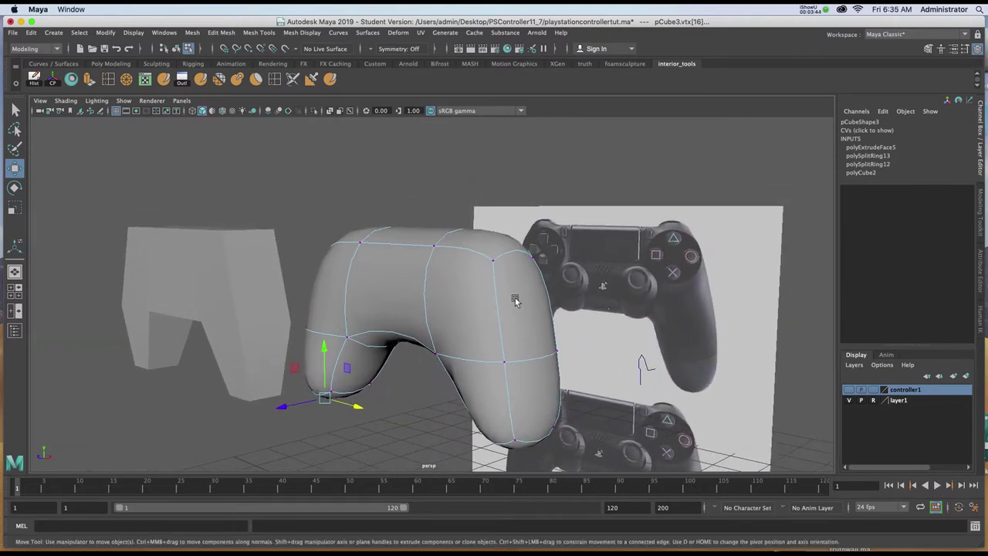
pyautogui.keyDown('alt'); pyautogui.moveTo(562, 286); pyautogui.dragTo(516, 286); pyautogui.keyUp('alt')
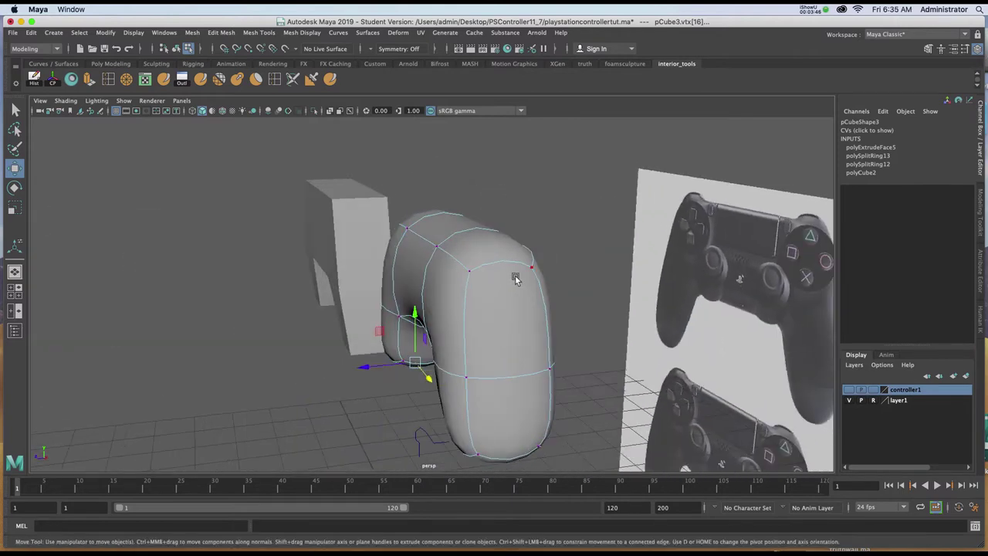
# Scale the whole unsmoothed body to 0.494 along Z to make it thinner, and check the smoothed preview.
pyautogui.rightClick(510, 274)
pyautogui.moveTo(510, 278); pyautogui.dragTo(506, 257, button='right')
pyautogui.moveTo(506, 257); pyautogui.dragTo(506, 257, button='right')
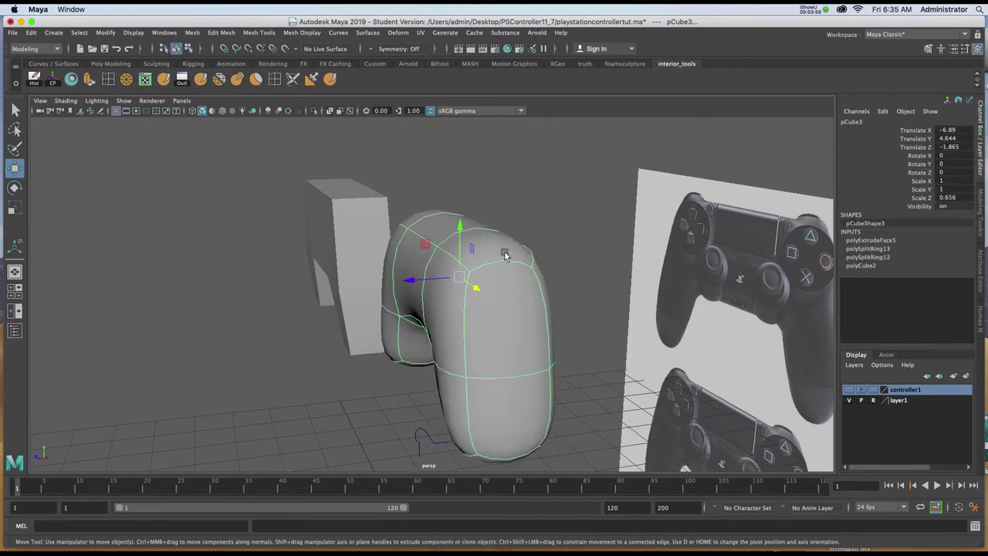
pyautogui.press('1')
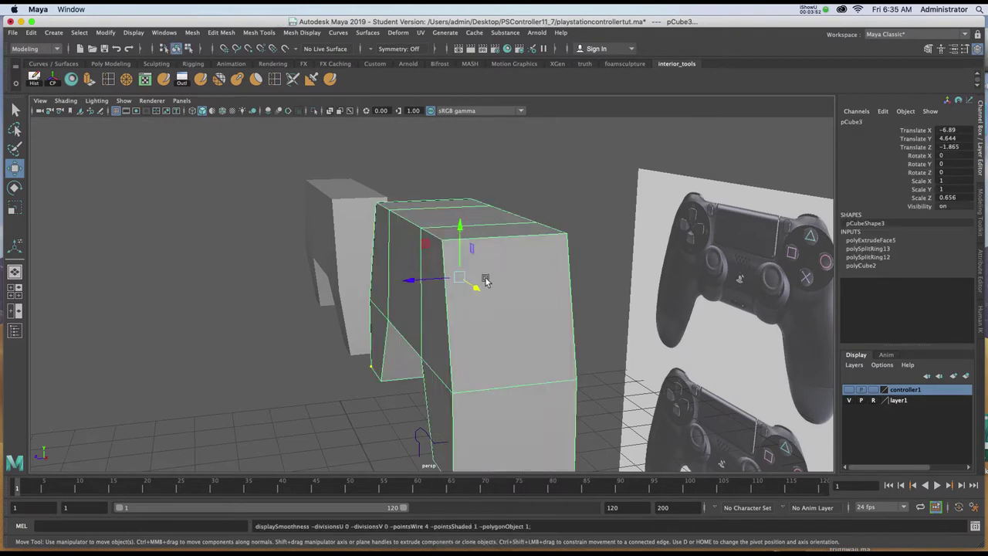
pyautogui.press('r')
pyautogui.moveTo(415, 280); pyautogui.dragTo(494, 286)
pyautogui.press('3')
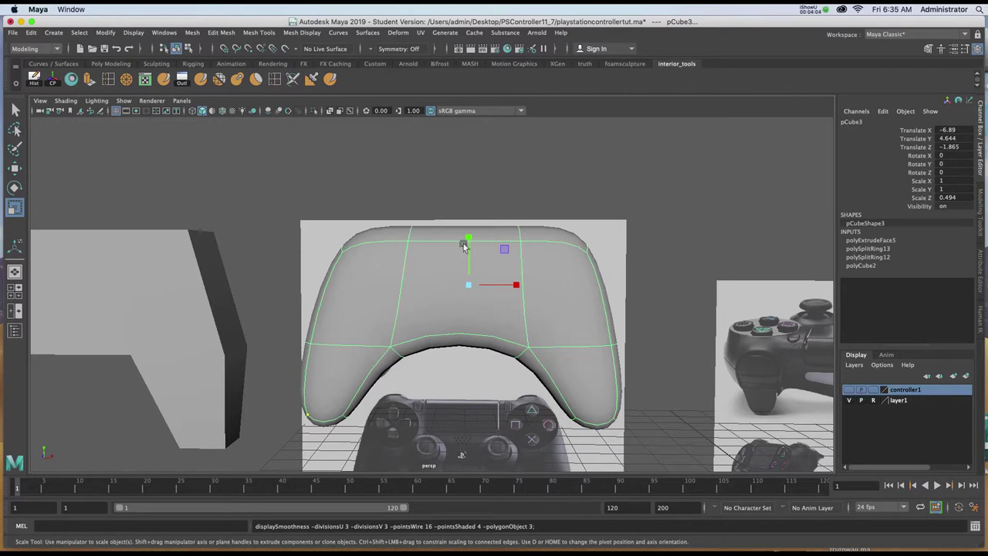
pyautogui.press('1')
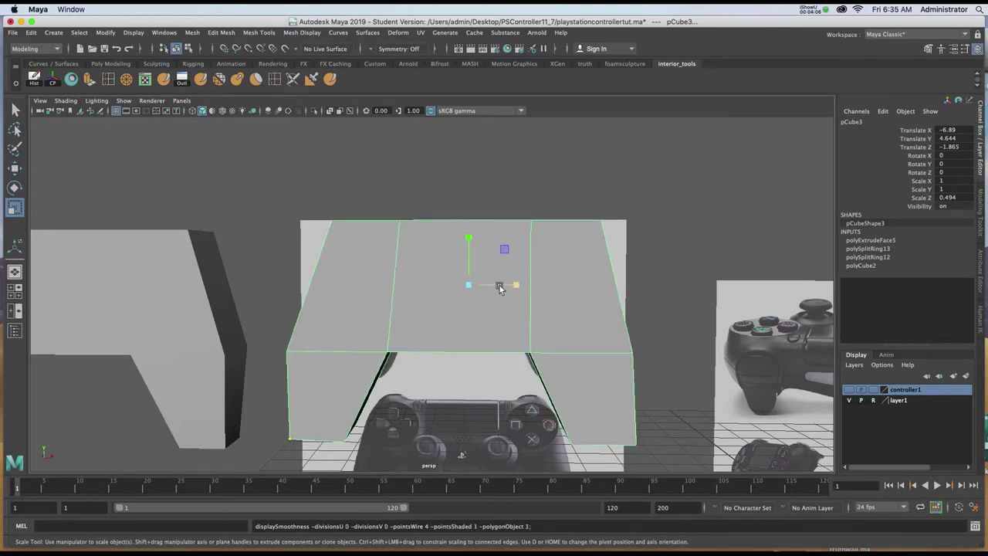
# In the front view, move the left edge loop's top vertices along X so that the loop runs vertically.
pyautogui.keyDown('alt'); pyautogui.moveTo(259, 288); pyautogui.dragTo(404, 273, button='middle'); pyautogui.keyUp('alt')
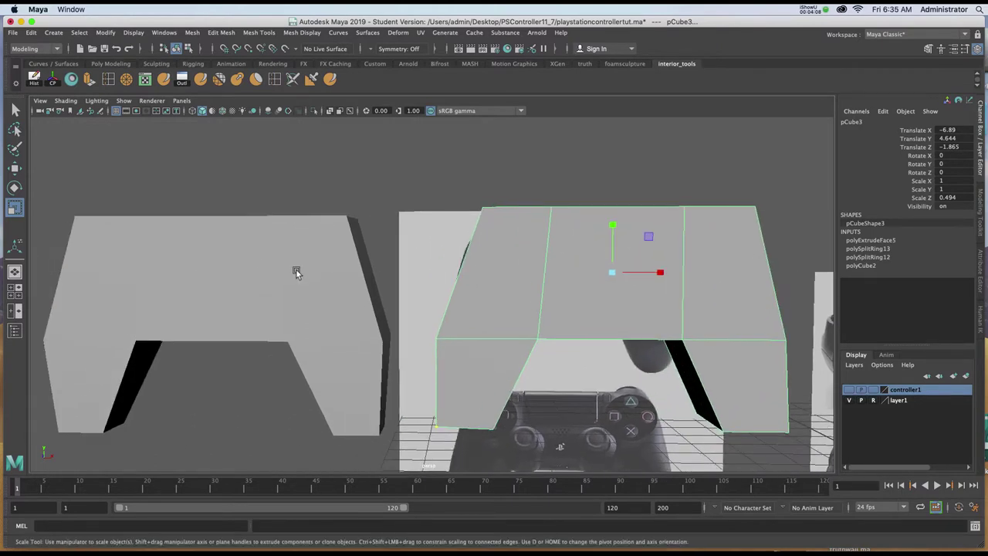
pyautogui.click(296, 273)
pyautogui.click(606, 280)
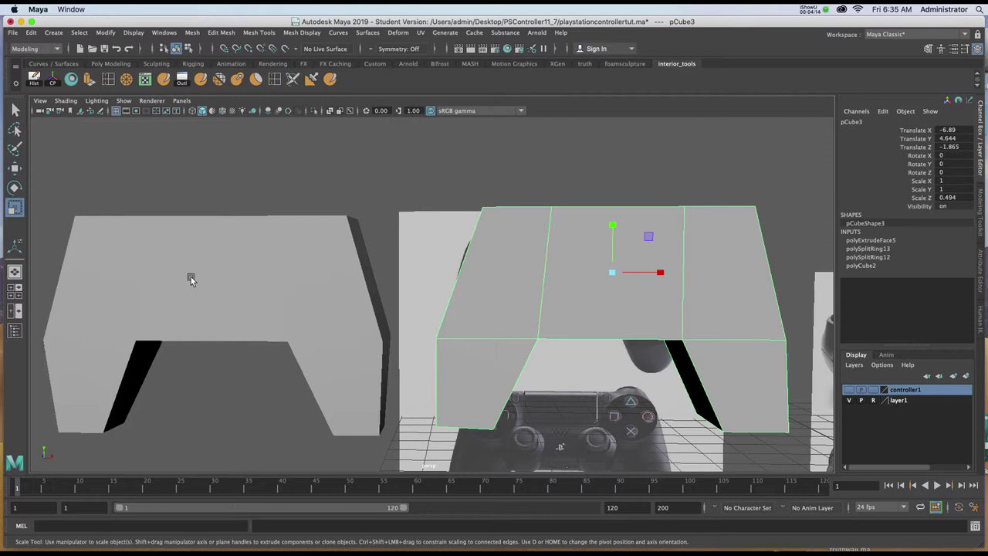
pyautogui.press('space')
pyautogui.press('space')
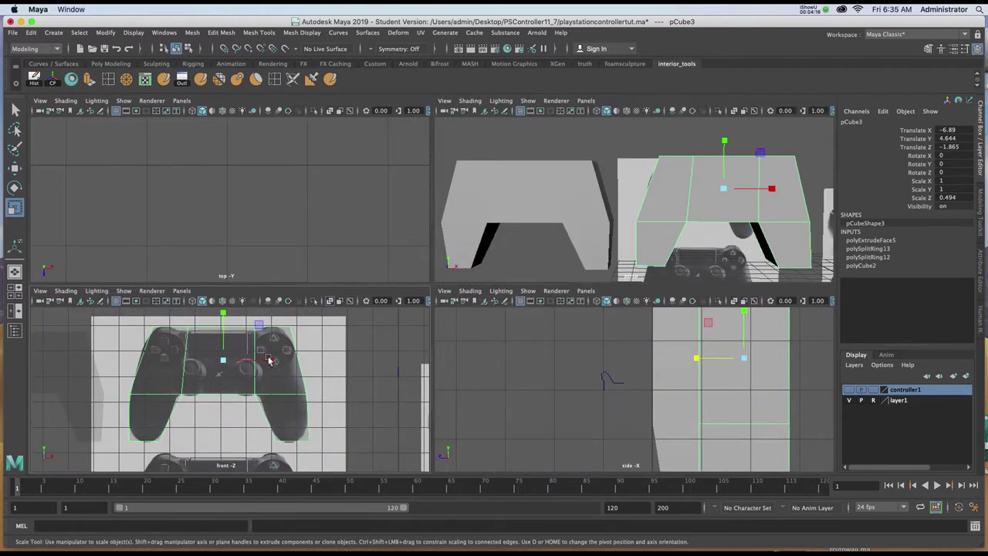
pyautogui.keyDown('alt'); pyautogui.moveTo(342, 358); pyautogui.dragTo(369, 364, button='middle'); pyautogui.keyUp('alt')
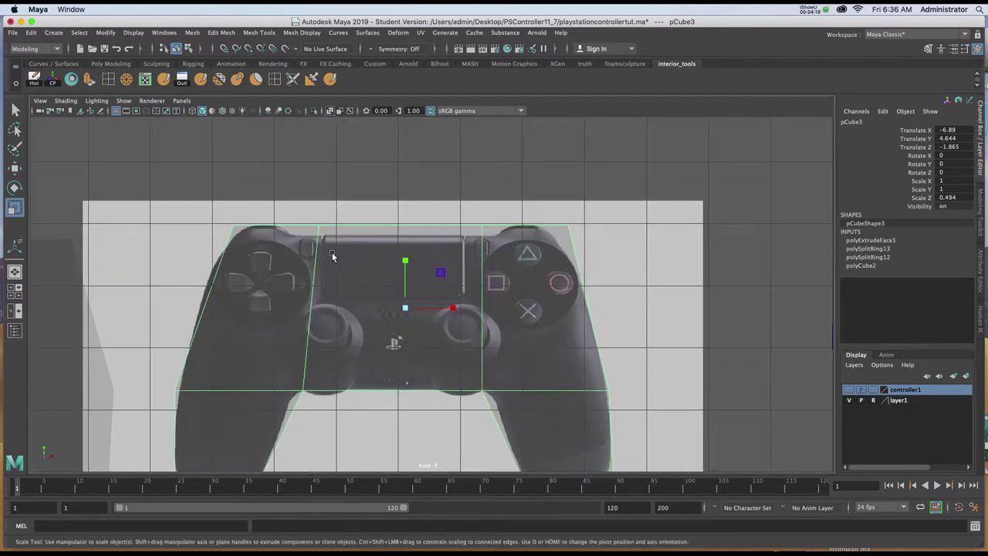
pyautogui.moveTo(482, 232); pyautogui.dragTo(464, 217, button='right')
pyautogui.moveTo(345, 222); pyautogui.dragTo(304, 247)
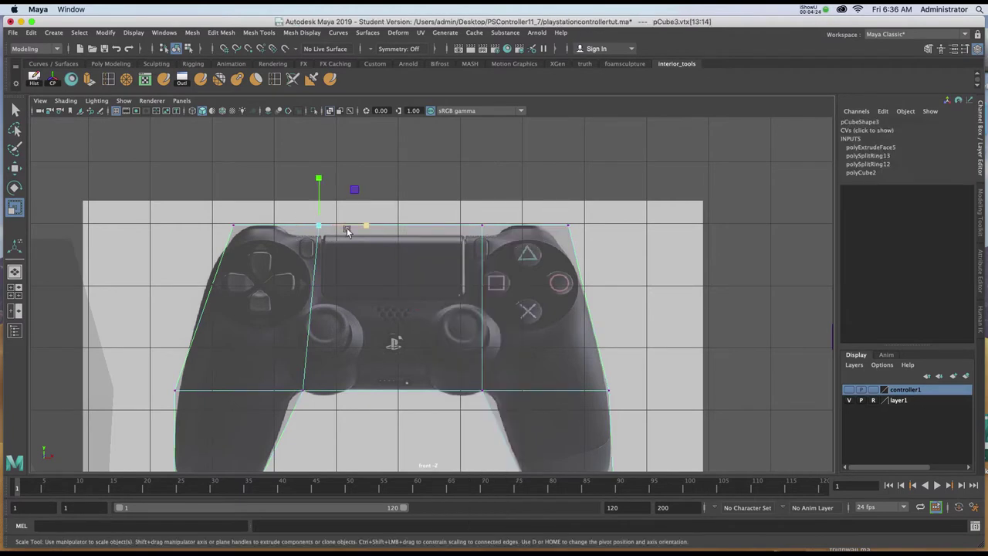
pyautogui.press('w')
pyautogui.moveTo(358, 228)
pyautogui.mouseDown()
pyautogui.moveTo(366, 225)
pyautogui.moveTo(355, 229)
pyautogui.mouseUp()
# Insert two supporting edge loops in the middle section, one just inside each of the two existing vertical loops.
pyautogui.press('space')
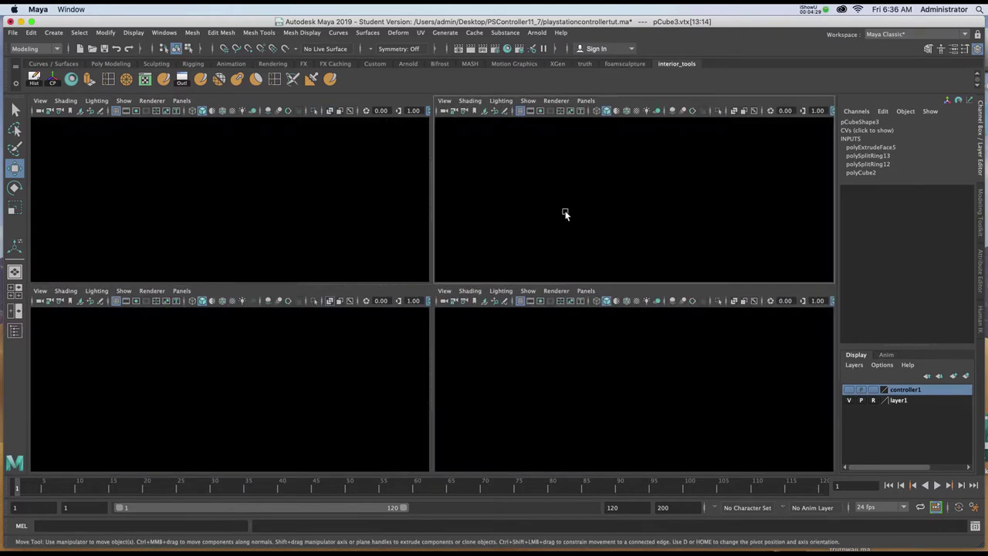
pyautogui.press('space')
pyautogui.keyDown('alt'); pyautogui.moveTo(532, 226); pyautogui.dragTo(505, 234); pyautogui.keyUp('alt')
pyautogui.keyDown('alt'); pyautogui.moveTo(505, 234); pyautogui.dragTo(443, 240, button='middle'); pyautogui.keyUp('alt')
pyautogui.keyDown('alt'); pyautogui.moveTo(444, 241); pyautogui.dragTo(486, 275); pyautogui.keyUp('alt')
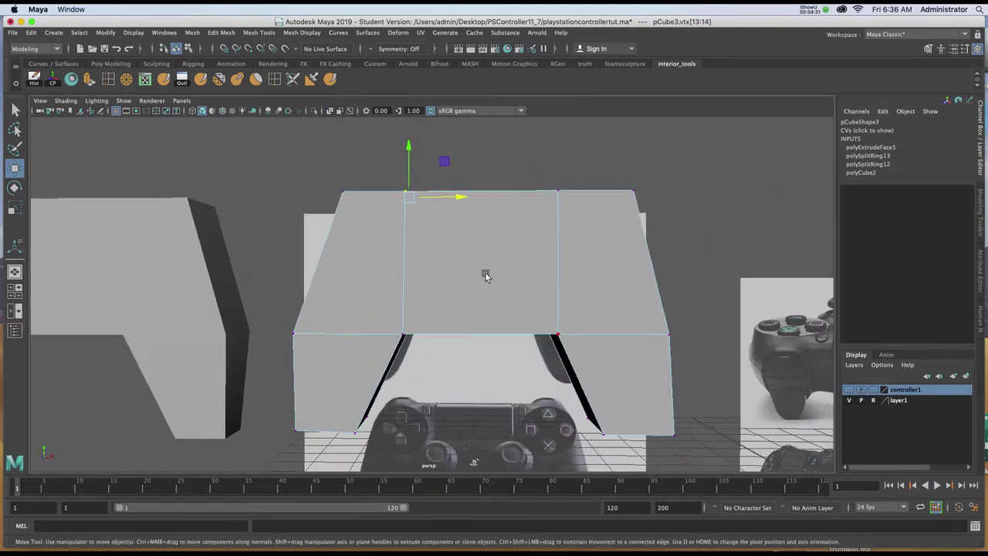
pyautogui.click(108, 80)
pyautogui.click(553, 193)
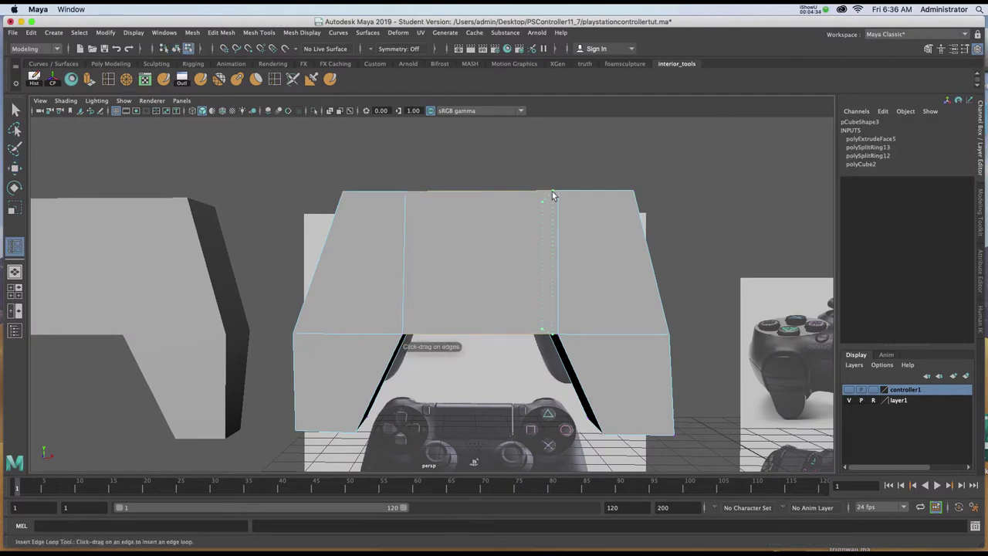
pyautogui.moveTo(410, 339); pyautogui.dragTo(399, 315)
# Inspect the smoothed preview for the transitions between the middle section and the grips, and return to the unsmoothed display.
pyautogui.press('3')
pyautogui.keyDown('alt'); pyautogui.moveTo(401, 321); pyautogui.dragTo(412, 315, button='right'); pyautogui.keyUp('alt')
pyautogui.keyDown('alt'); pyautogui.moveTo(412, 314); pyautogui.dragTo(443, 323); pyautogui.keyUp('alt')
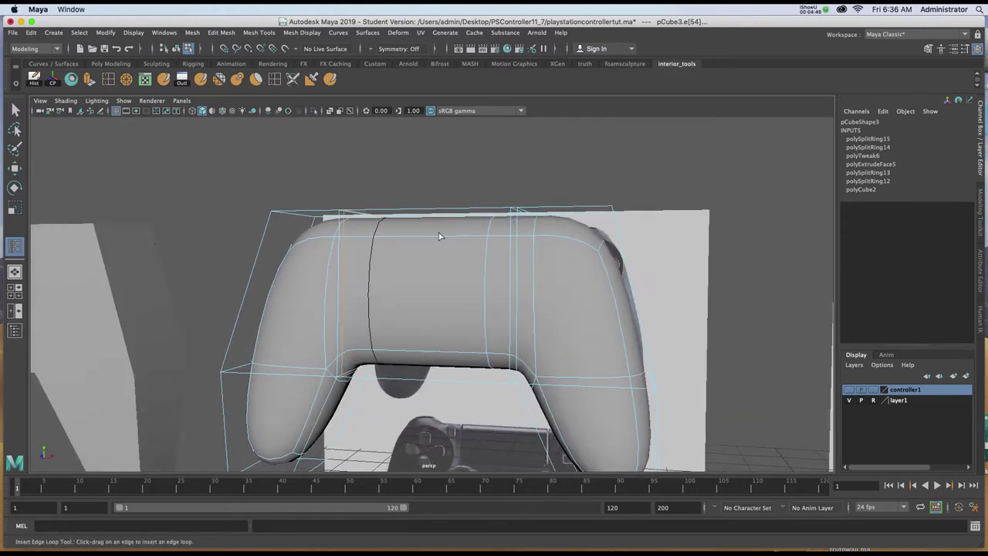
pyautogui.moveTo(440, 254)
pyautogui.keyDown('alt'); pyautogui.mouseDown()
pyautogui.moveTo(450, 261)
pyautogui.moveTo(446, 254)
pyautogui.mouseUp(); pyautogui.keyUp('alt')
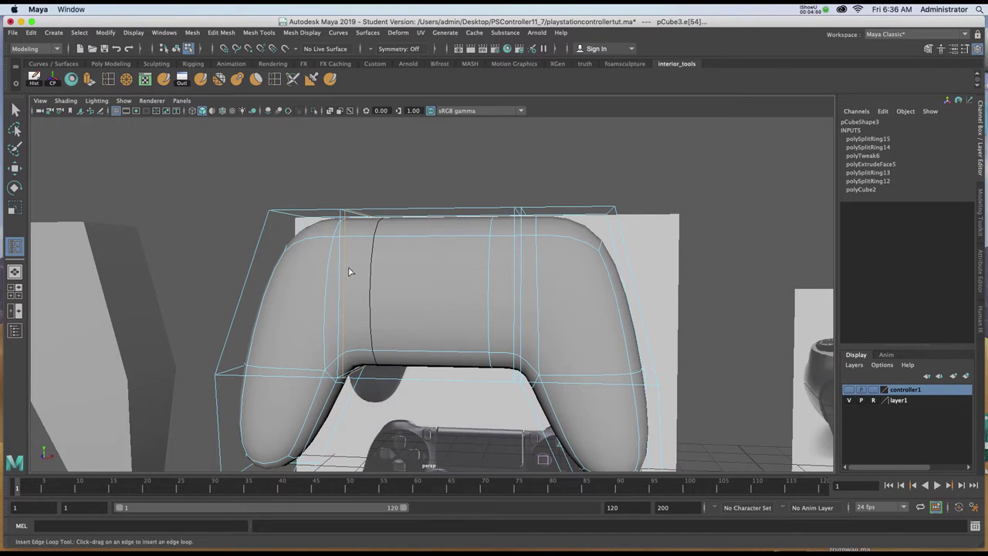
pyautogui.press('w')
pyautogui.press('3')
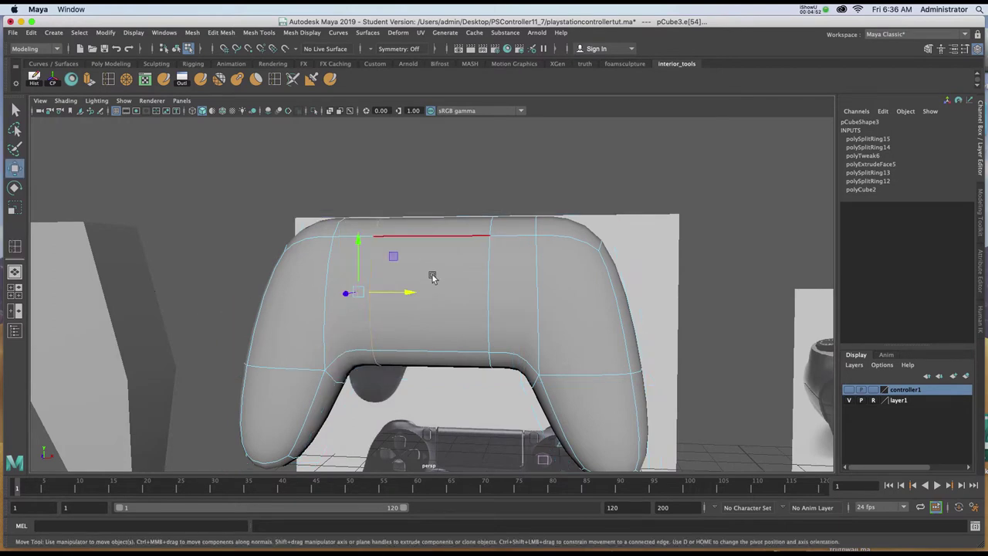
pyautogui.press('1')
pyautogui.keyDown('alt'); pyautogui.moveTo(419, 289); pyautogui.dragTo(482, 302); pyautogui.keyUp('alt')
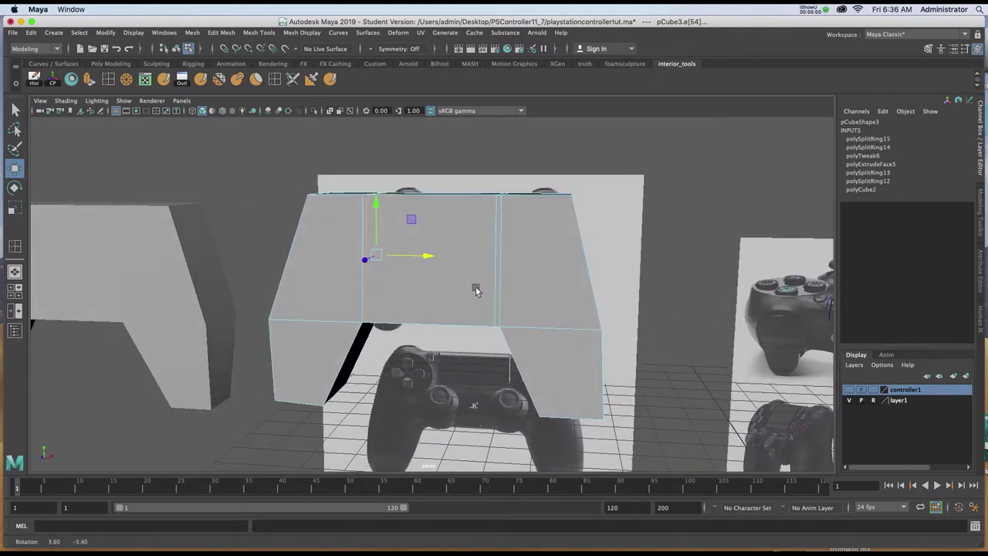
# Apply Smooth to the whole controller mesh with exponential divisions, division level 1 and OpenSubdiv Catmull-Clark subdivision.
pyautogui.moveTo(438, 220); pyautogui.dragTo(461, 209, button='right')
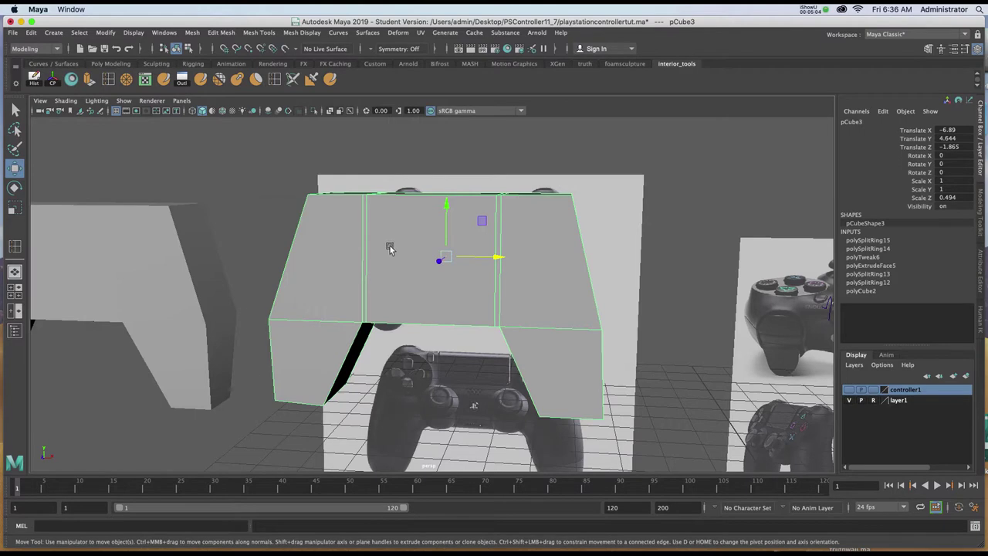
pyautogui.press('space')
pyautogui.click(255, 268)
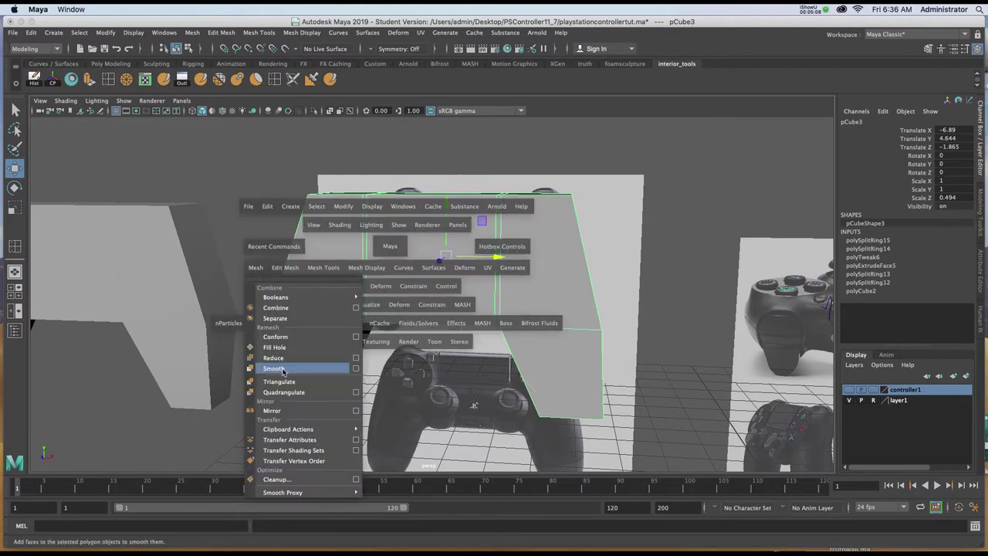
pyautogui.click(357, 369)
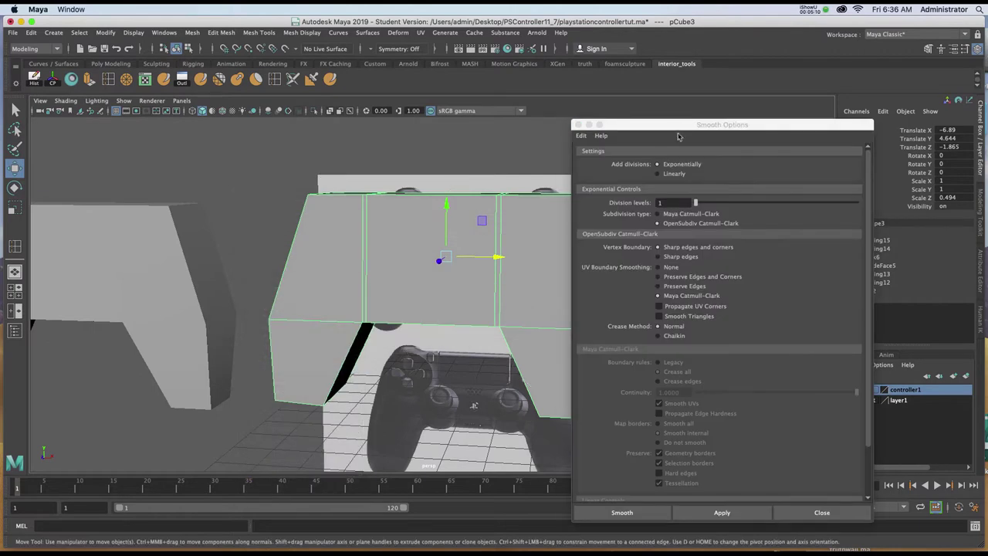
pyautogui.moveTo(680, 128); pyautogui.dragTo(656, 116)
pyautogui.click(558, 124)
pyautogui.click(586, 147)
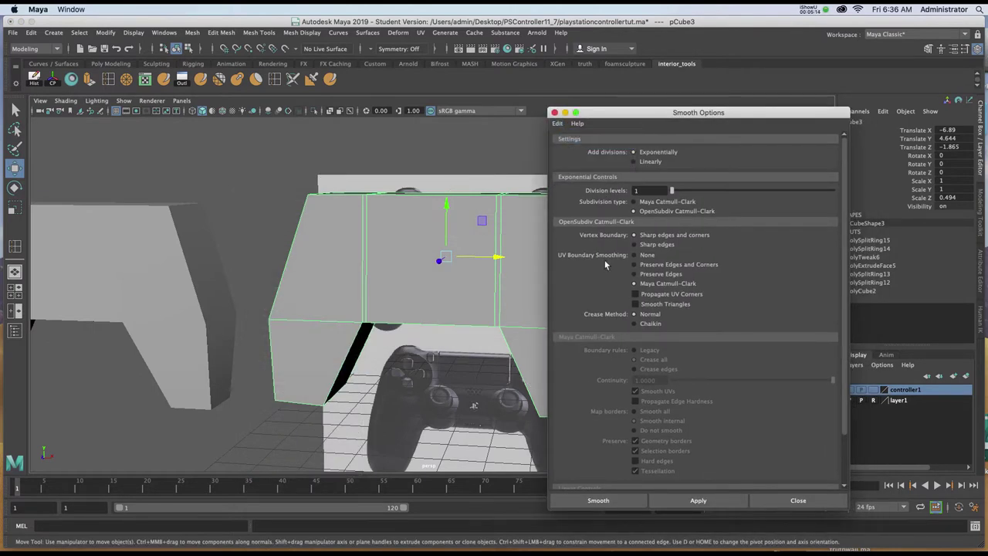
pyautogui.click(698, 501)
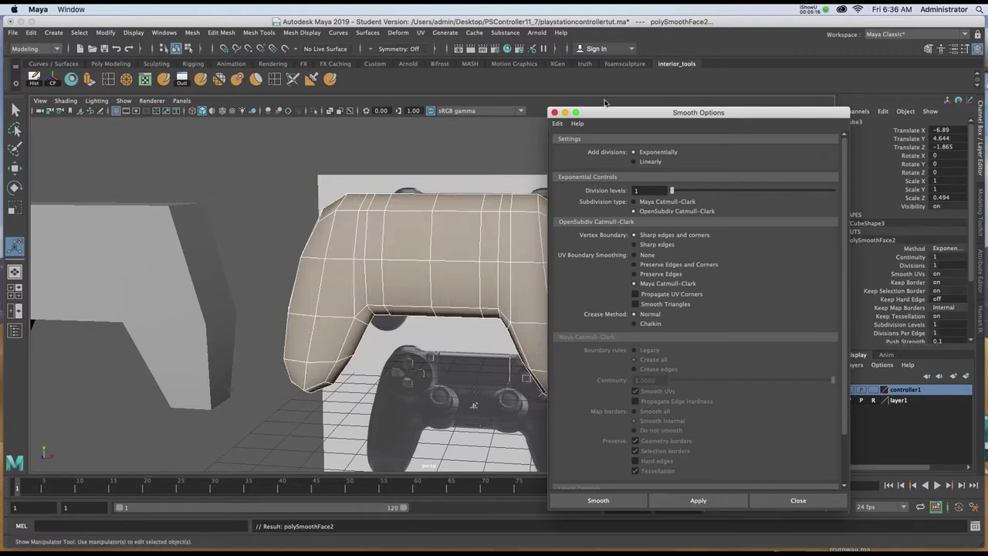
pyautogui.click(554, 113)
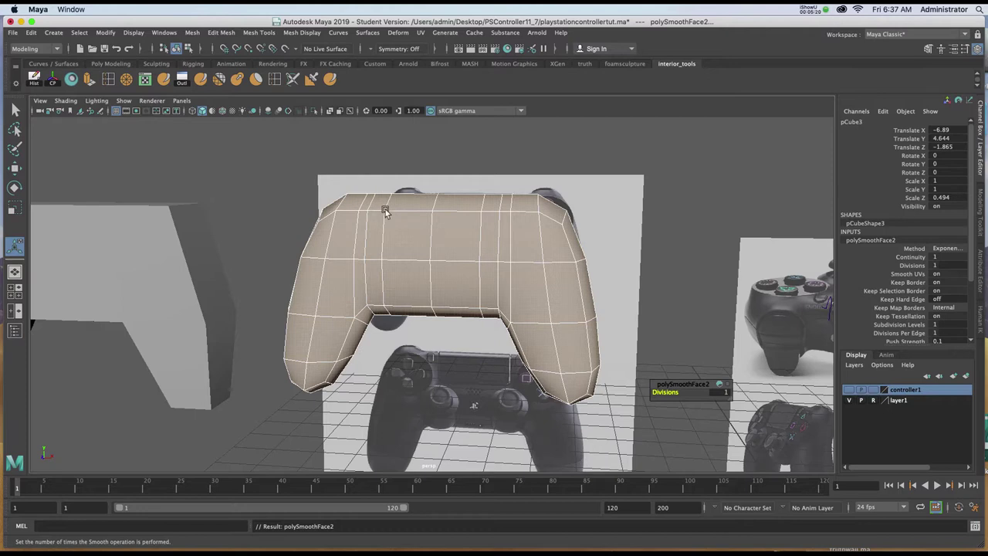
# In the front view, select the top-row vertices of the middle section and move them down to the reference's upper edge.
pyautogui.keyDown('alt'); pyautogui.moveTo(492, 216); pyautogui.dragTo(575, 198); pyautogui.keyUp('alt')
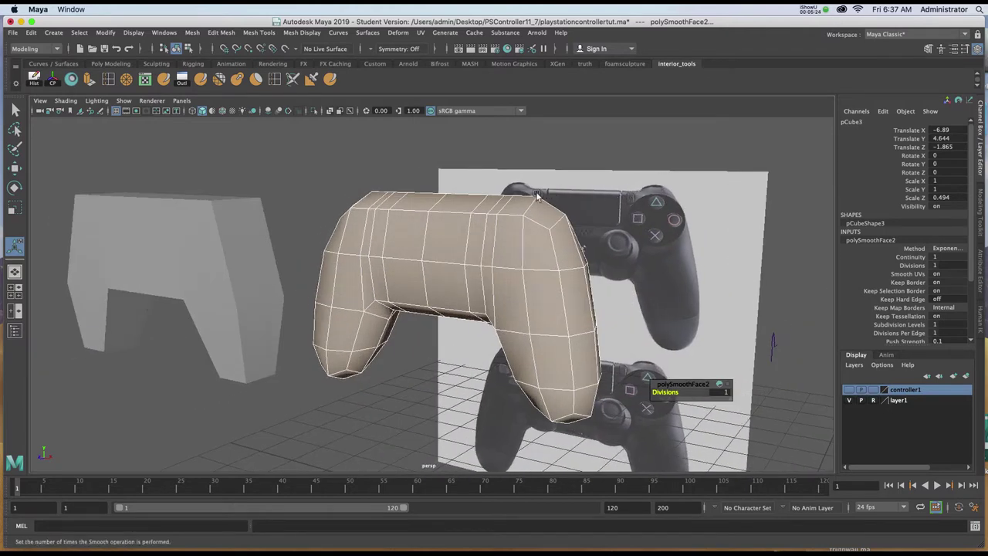
pyautogui.moveTo(441, 221)
pyautogui.keyDown('alt'); pyautogui.mouseDown()
pyautogui.moveTo(481, 214)
pyautogui.moveTo(453, 210)
pyautogui.mouseUp(); pyautogui.keyUp('alt')
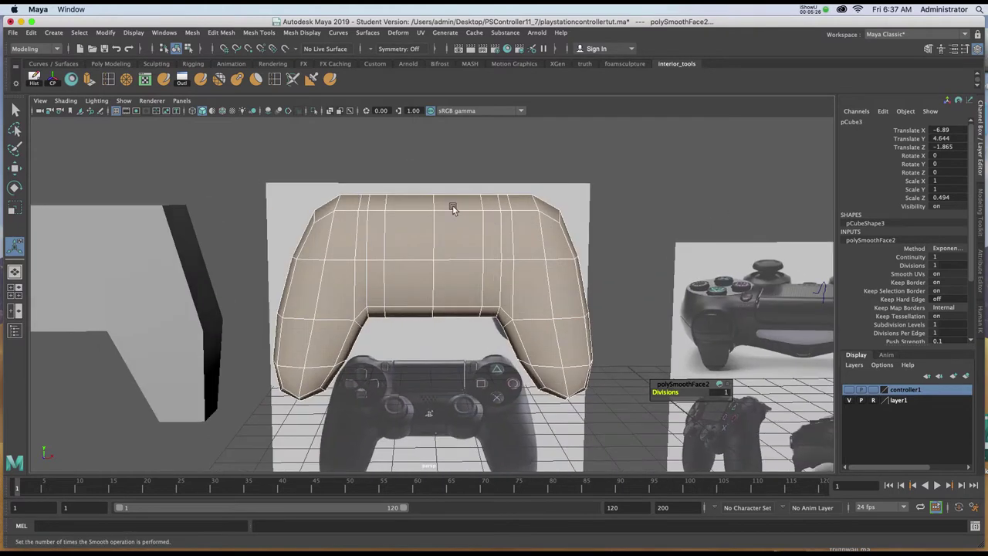
pyautogui.press('space')
pyautogui.press('space')
pyautogui.scroll(5, 351, 340)
pyautogui.rightClick(354, 220)
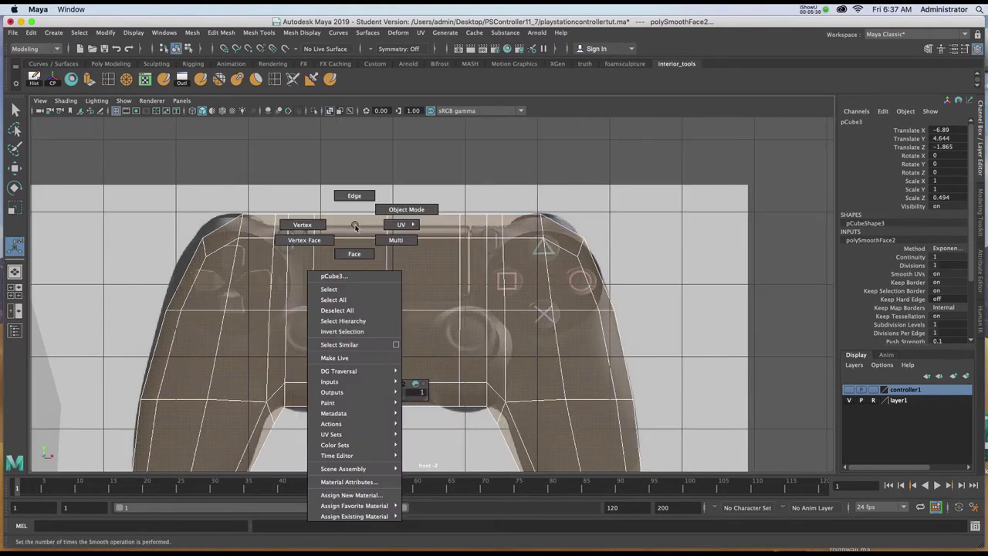
pyautogui.click(304, 225)
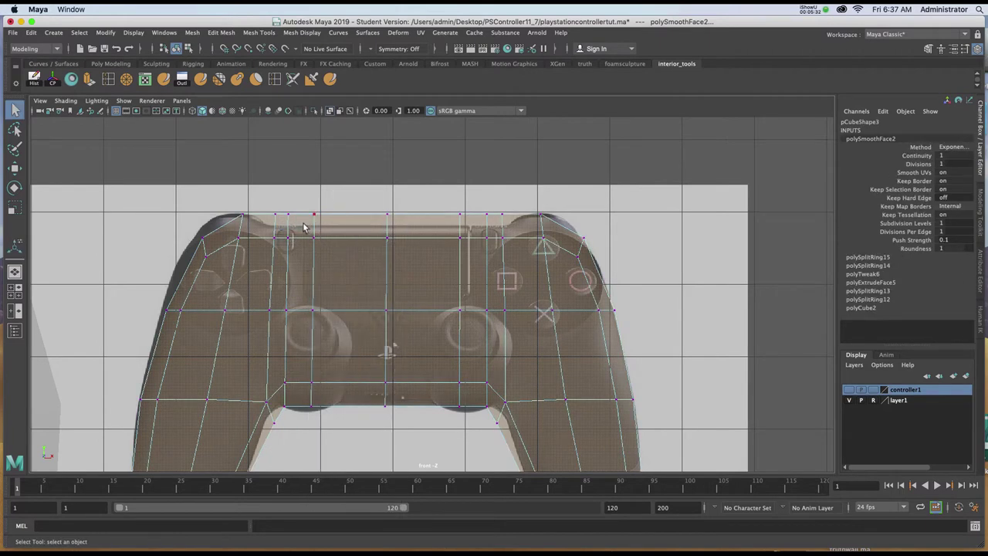
pyautogui.moveTo(266, 191); pyautogui.dragTo(509, 228)
pyautogui.press('w')
pyautogui.moveTo(392, 164); pyautogui.dragTo(392, 177)
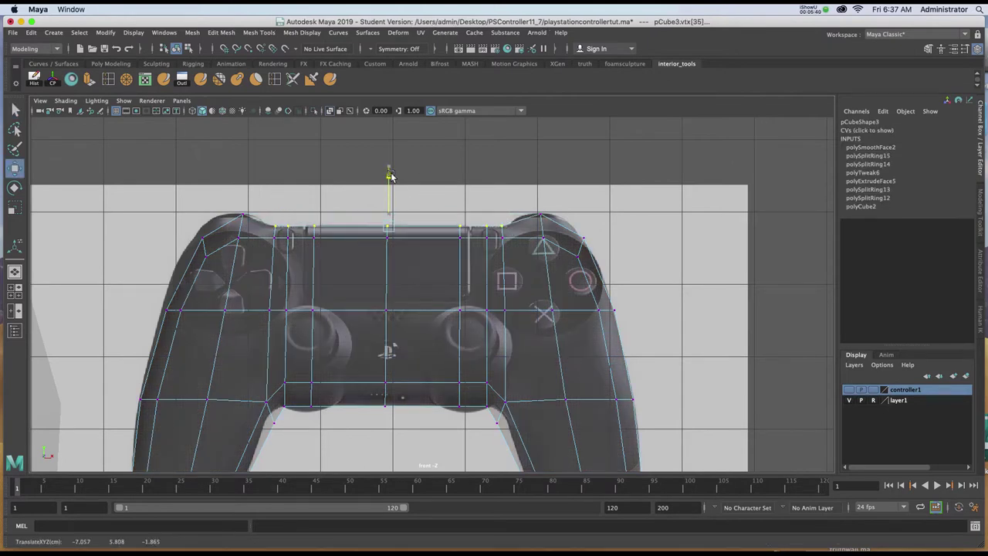
# Examine the smoothed preview of the controller's top edge from several angles in the perspective view.
pyautogui.press('space')
pyautogui.press('space')
pyautogui.keyDown('alt'); pyautogui.moveTo(585, 187); pyautogui.dragTo(612, 189); pyautogui.keyUp('alt')
pyautogui.press('3')
pyautogui.moveTo(446, 227)
pyautogui.keyDown('alt'); pyautogui.mouseDown()
pyautogui.moveTo(493, 224)
pyautogui.moveTo(510, 235)
pyautogui.moveTo(468, 239)
pyautogui.moveTo(452, 276)
pyautogui.moveTo(490, 247)
pyautogui.moveTo(464, 213)
pyautogui.moveTo(464, 245)
pyautogui.moveTo(450, 246)
pyautogui.mouseUp(); pyautogui.keyUp('alt')
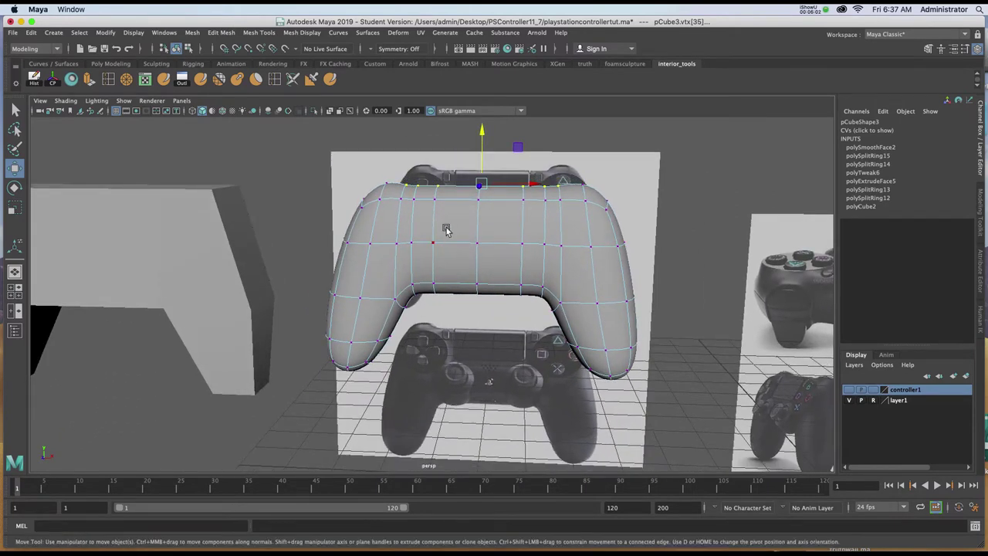
pyautogui.keyDown('alt'); pyautogui.moveTo(526, 199); pyautogui.dragTo(571, 193); pyautogui.keyUp('alt')
pyautogui.keyDown('alt'); pyautogui.moveTo(678, 192); pyautogui.dragTo(460, 217); pyautogui.keyUp('alt')
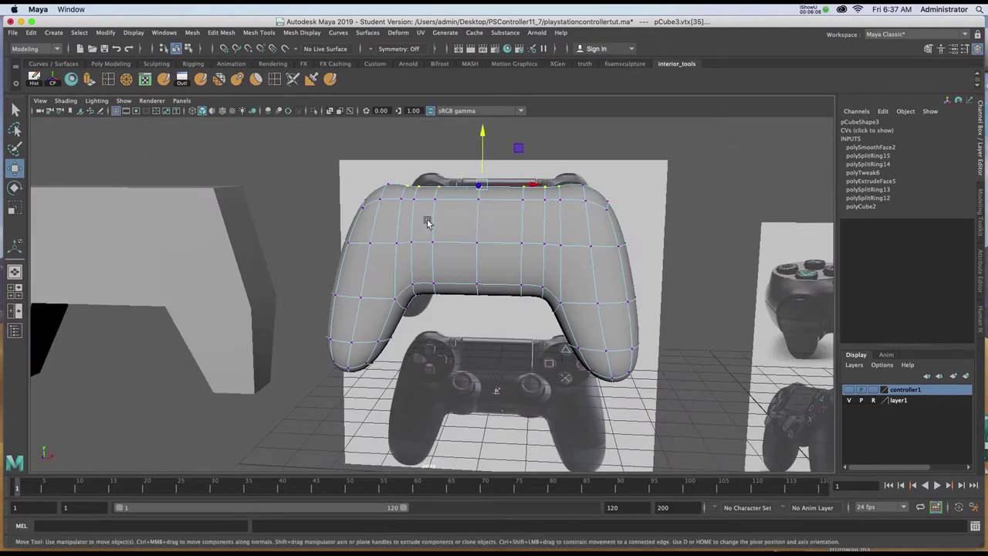
# In the front view, move the two upper vertex rows of the middle section further down along Y and leave component mode.
pyautogui.press('space')
pyautogui.press('space')
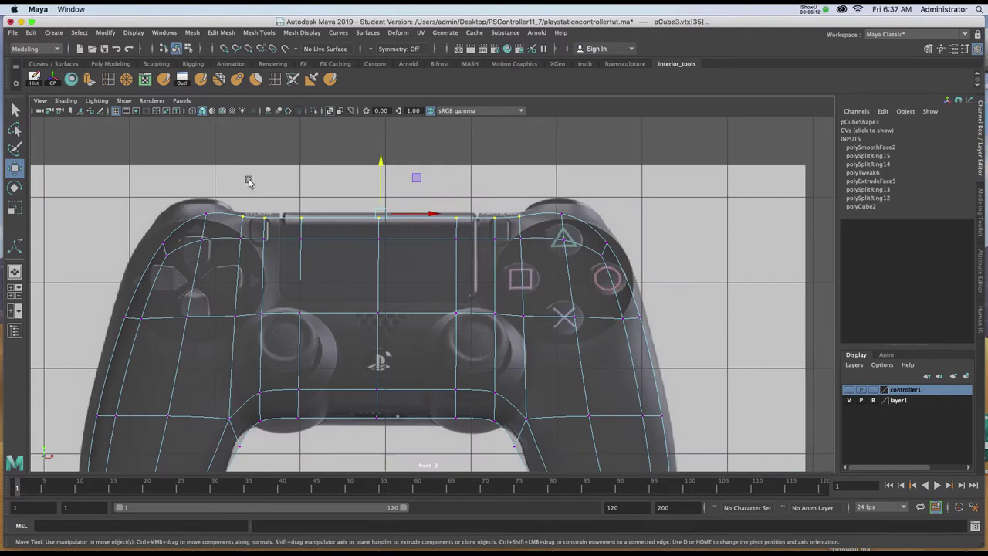
pyautogui.moveTo(253, 226); pyautogui.dragTo(510, 255)
pyautogui.moveTo(387, 176); pyautogui.dragTo(382, 188)
pyautogui.press('F8')
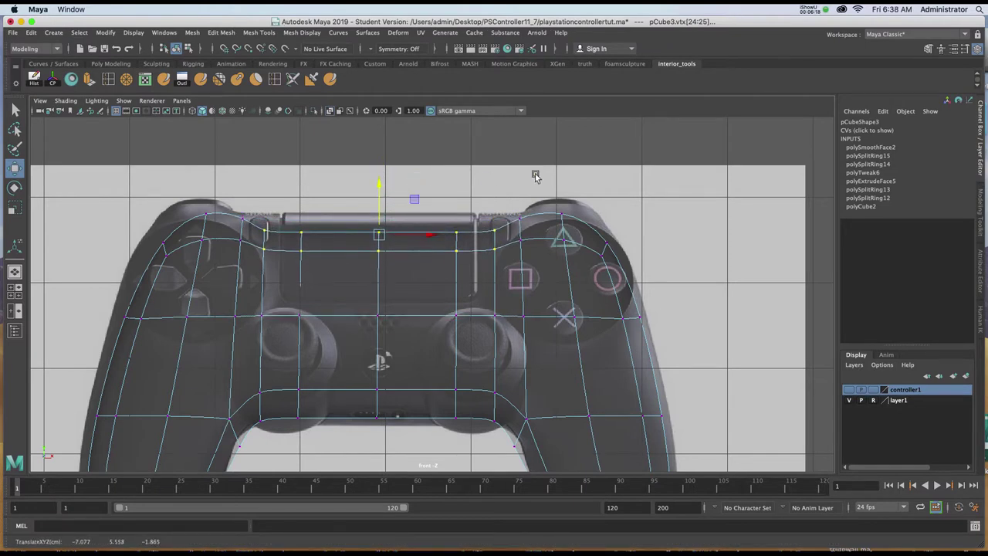
pyautogui.press('space')
pyautogui.press('space')
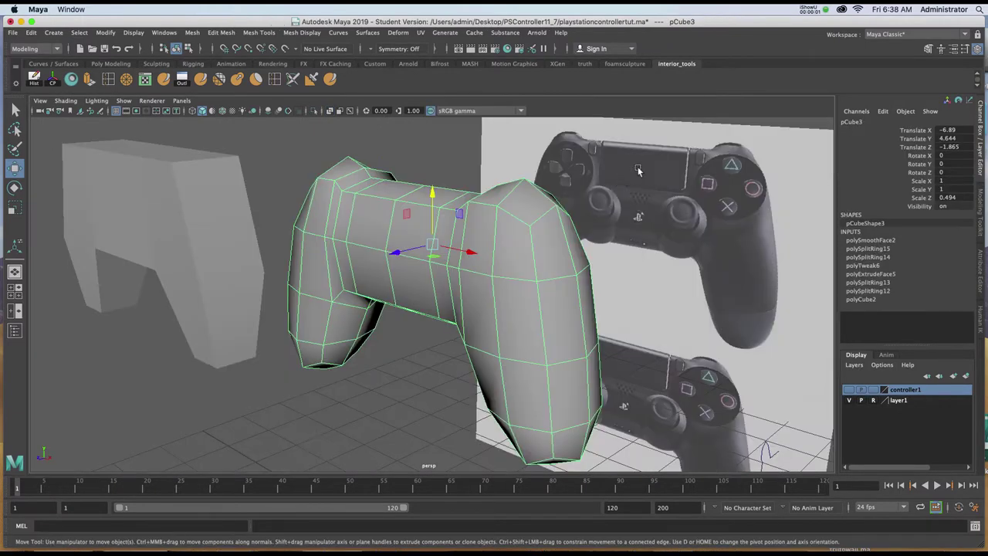
pyautogui.keyDown('alt'); pyautogui.moveTo(345, 198); pyautogui.dragTo(379, 199); pyautogui.keyUp('alt')
pyautogui.rightClick(380, 200)
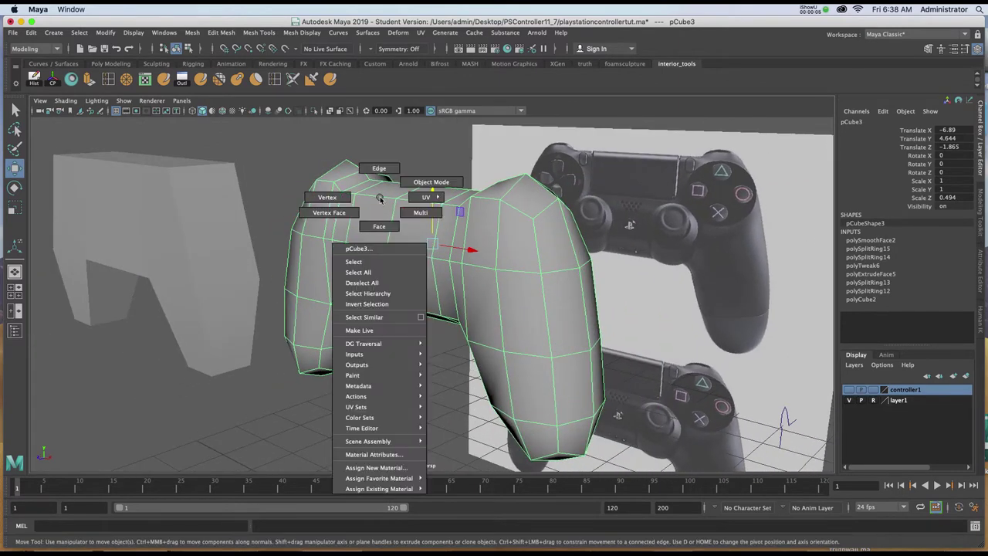
pyautogui.moveTo(380, 199); pyautogui.dragTo(378, 193, button='right')
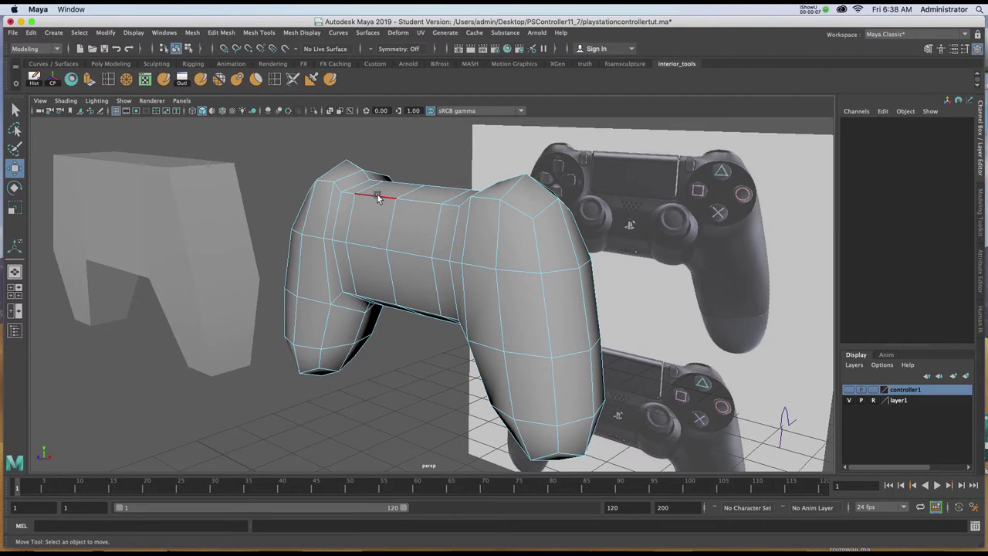
pyautogui.click(378, 197)
pyautogui.keyDown('shift'); pyautogui.click(431, 202); pyautogui.keyUp('shift')
pyautogui.keyDown('alt'); pyautogui.moveTo(374, 220); pyautogui.dragTo(452, 236); pyautogui.keyUp('alt')
pyautogui.click(366, 249)
pyautogui.keyDown('shift'); pyautogui.click(429, 260); pyautogui.keyUp('shift')
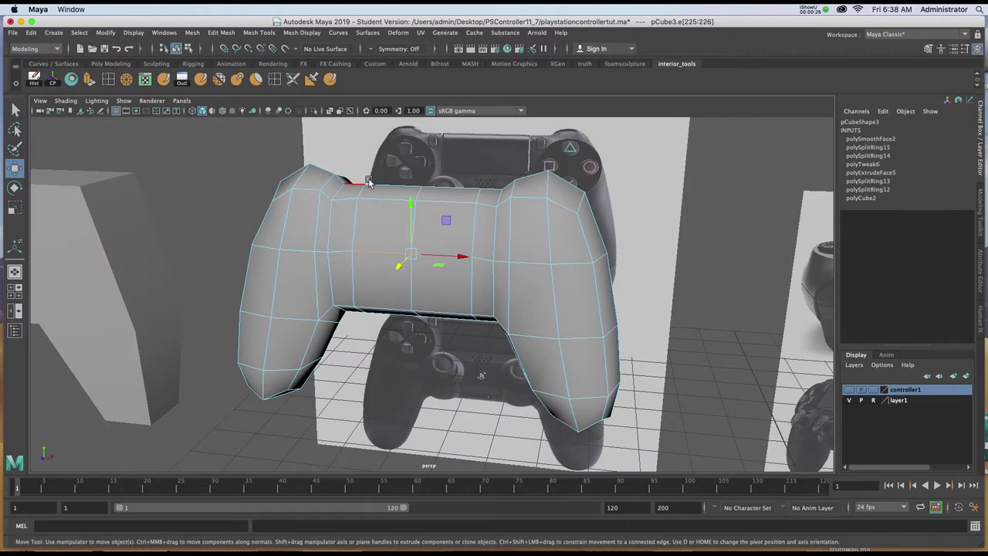
# Extrude the two upper front faces of the middle section outward with a Local Translate Z of about 0.044.
pyautogui.keyDown('alt'); pyautogui.moveTo(449, 223); pyautogui.dragTo(438, 191); pyautogui.keyUp('alt')
pyautogui.rightClick(394, 253)
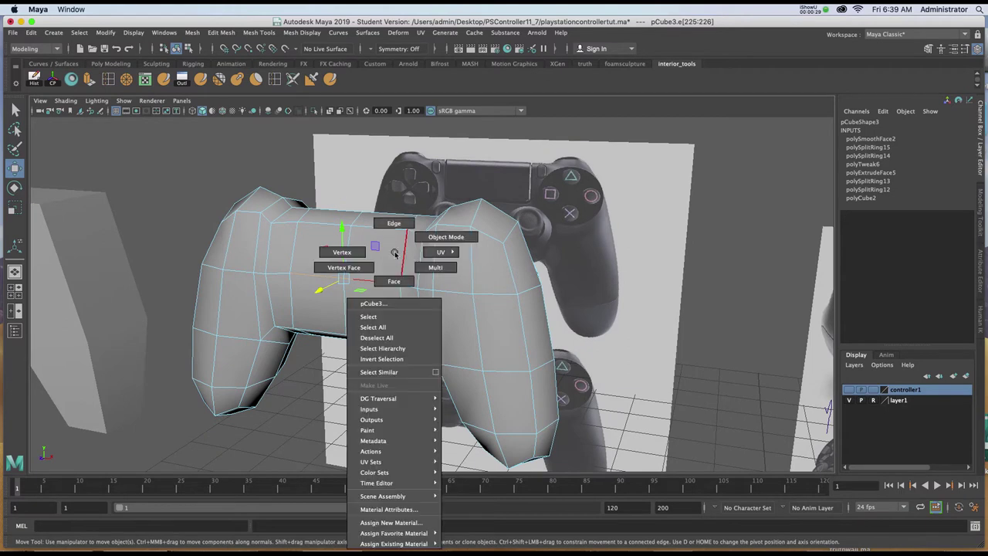
pyautogui.click(394, 282)
pyautogui.click(388, 257)
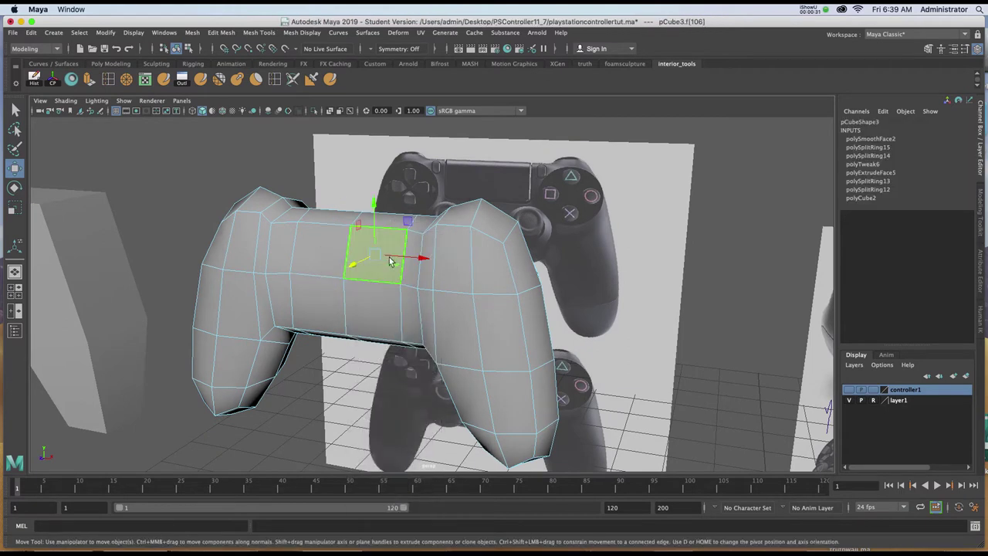
pyautogui.keyDown('shift'); pyautogui.click(327, 247); pyautogui.keyUp('shift')
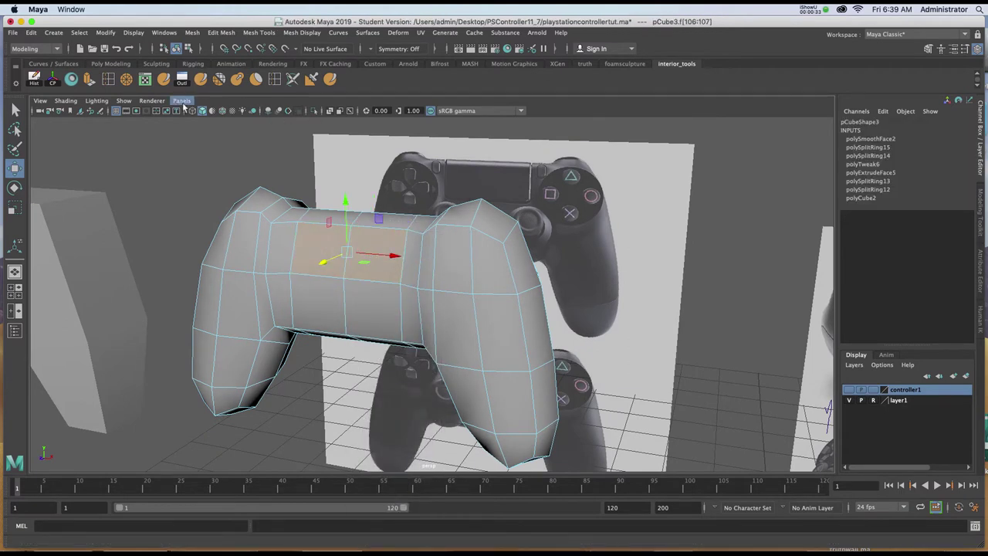
pyautogui.click(89, 78)
pyautogui.keyDown('alt'); pyautogui.moveTo(369, 240); pyautogui.dragTo(310, 242); pyautogui.keyUp('alt')
pyautogui.scroll(5, 340, 283)
pyautogui.moveTo(268, 218); pyautogui.dragTo(264, 219)
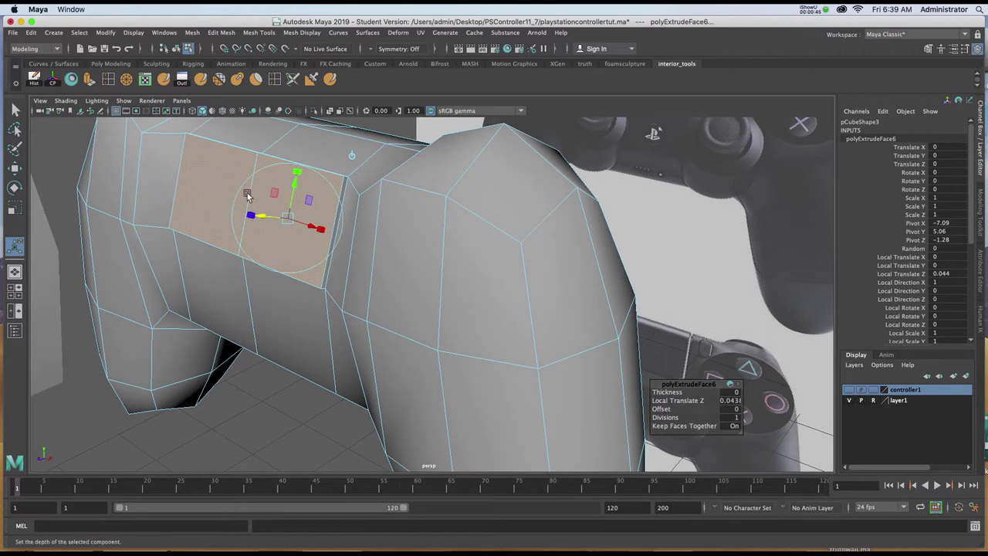
# Extrude the two touchpad faces again with a Local Translate Z of about 0.082 and compare the smoothed and unsmoothed display.
pyautogui.hotkey('ctrl', 'e')
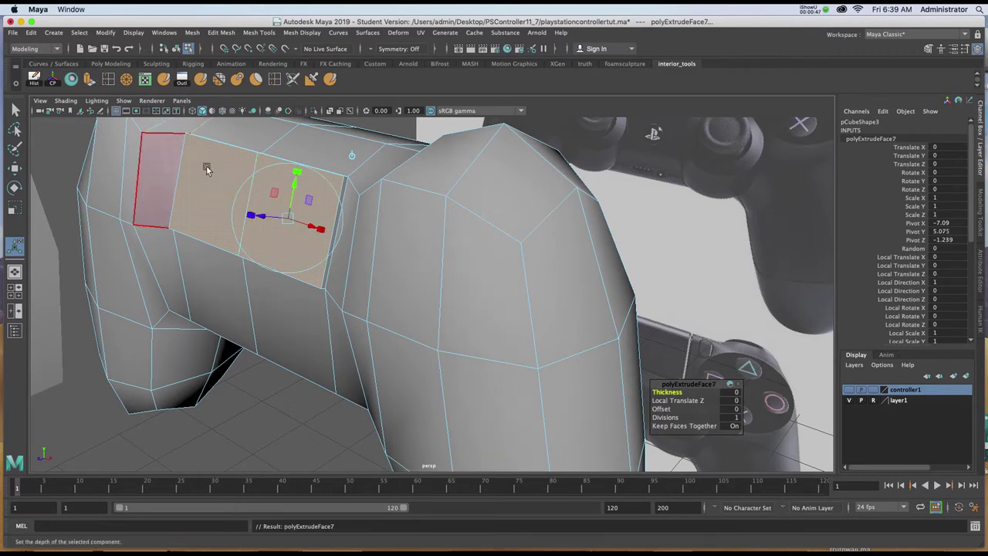
pyautogui.moveTo(259, 219); pyautogui.dragTo(287, 213)
pyautogui.press('3')
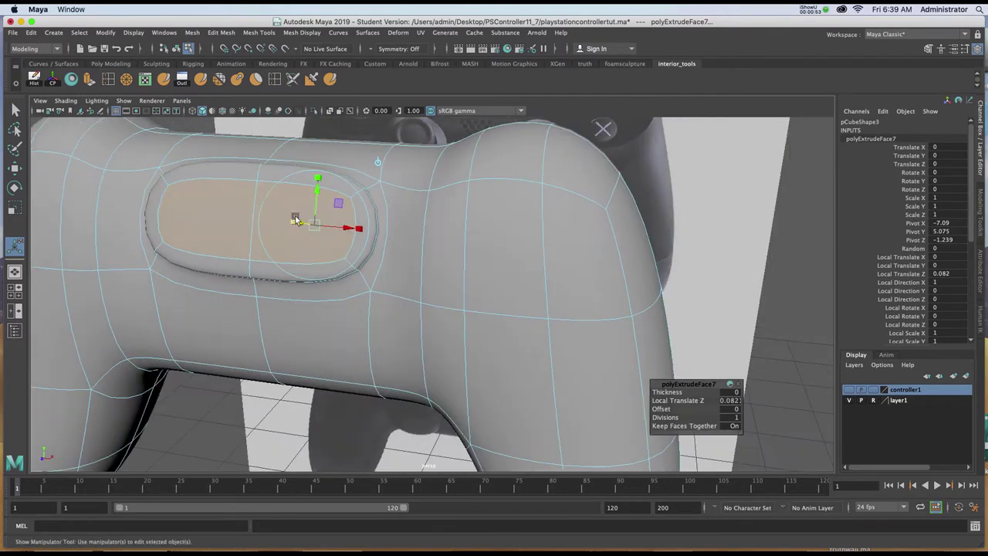
pyautogui.keyDown('alt'); pyautogui.moveTo(287, 213); pyautogui.dragTo(281, 206, button='right'); pyautogui.keyUp('alt')
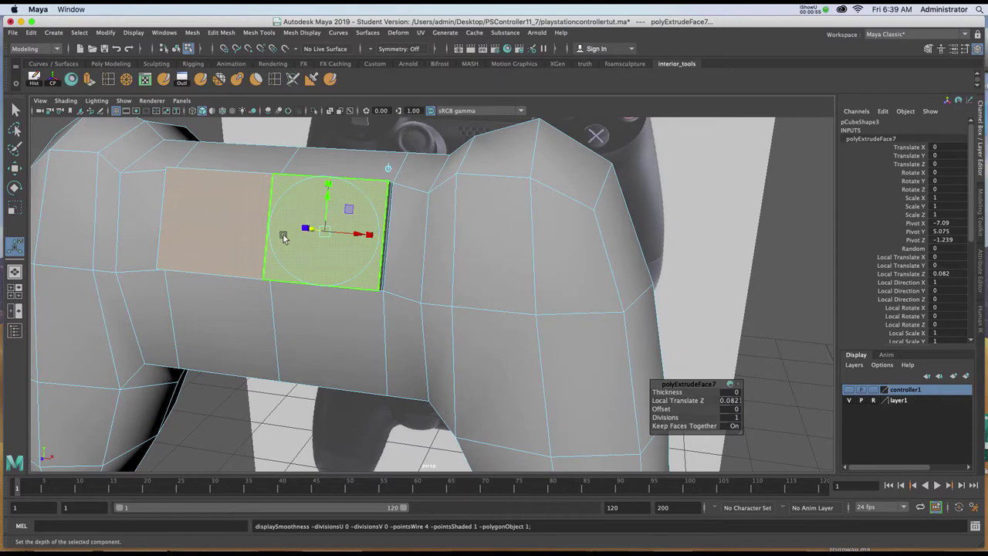
# Insert four supporting edge loops, one close to each border of the raised touchpad, and show the controller in smoothed preview.
pyautogui.moveTo(281, 202)
pyautogui.mouseDown(button='right')
pyautogui.moveTo(332, 186)
pyautogui.moveTo(281, 191)
pyautogui.mouseUp(button='right')
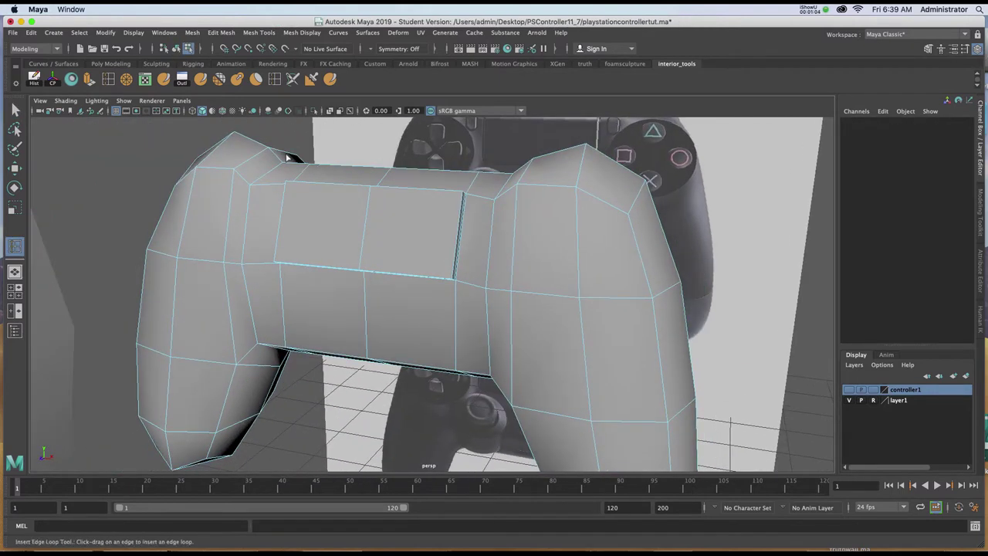
pyautogui.keyDown('alt'); pyautogui.moveTo(388, 270); pyautogui.dragTo(485, 283); pyautogui.keyUp('alt')
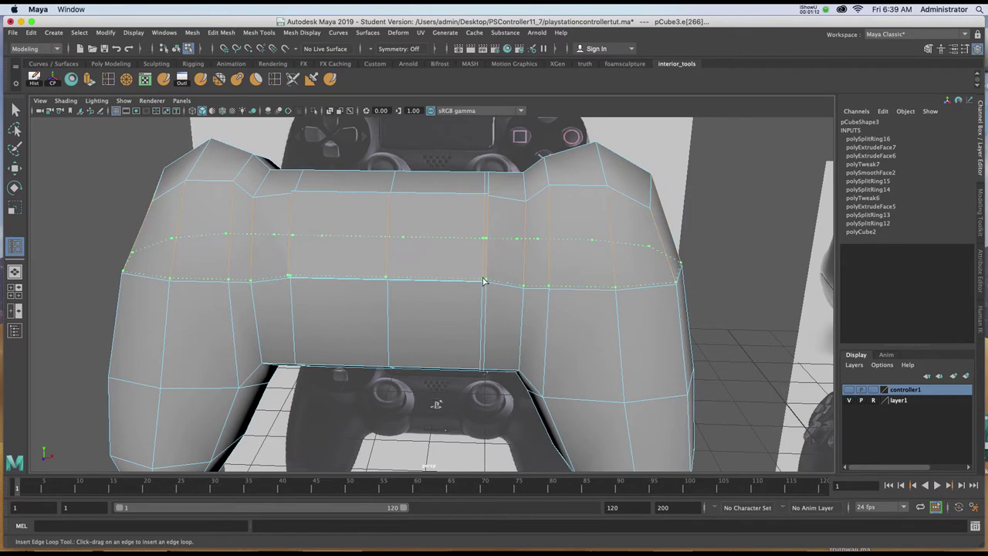
pyautogui.click(484, 282)
pyautogui.click(291, 186)
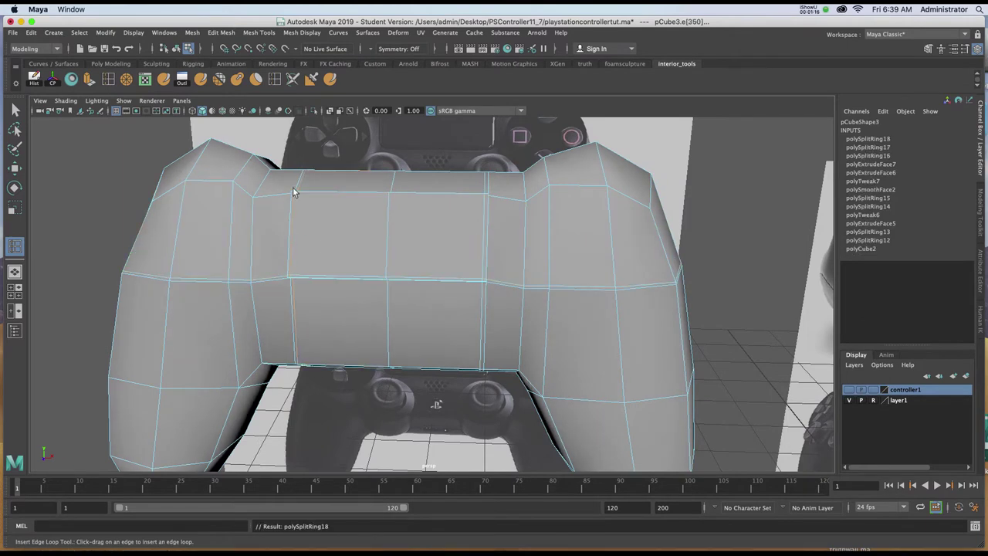
pyautogui.moveTo(291, 201); pyautogui.dragTo(292, 196)
pyautogui.keyDown('alt'); pyautogui.moveTo(362, 221); pyautogui.dragTo(378, 235); pyautogui.keyUp('alt')
pyautogui.press('3')
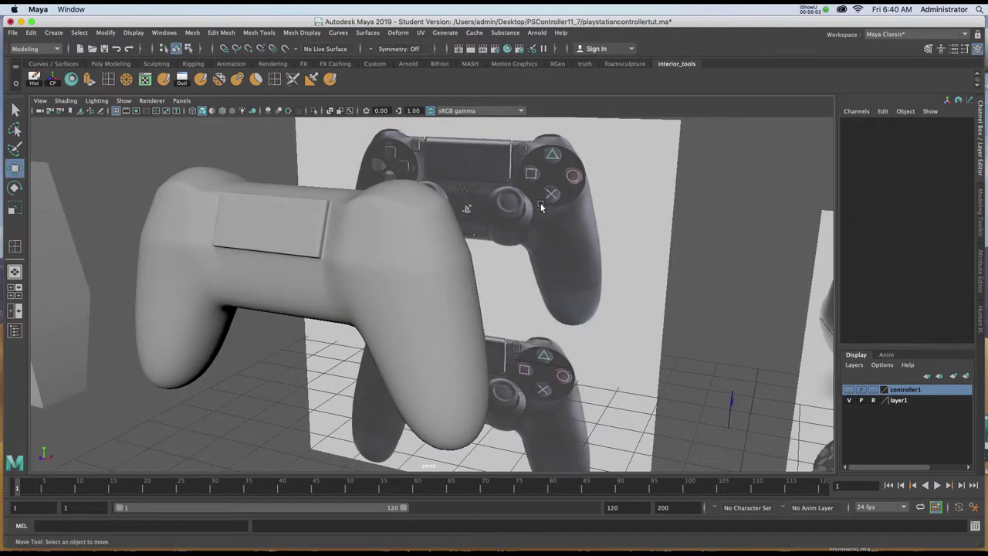
pyautogui.keyDown('alt'); pyautogui.moveTo(474, 248); pyautogui.dragTo(475, 197); pyautogui.keyUp('alt')
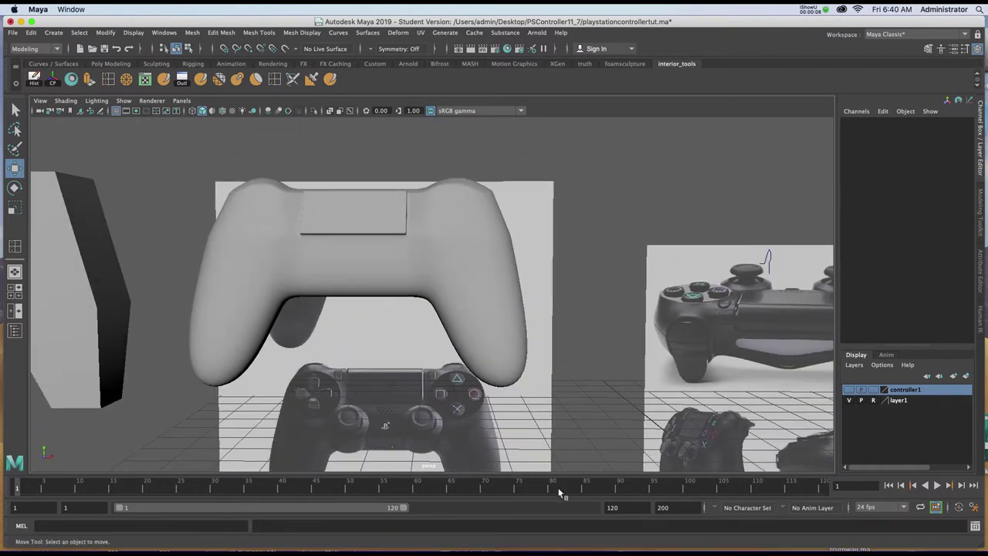
# In the front view, create a polygon cylinder over the reference's face buttons, with a radius of about 0.78 and a height of about 0.97.
pyautogui.press('space')
pyautogui.press('space')
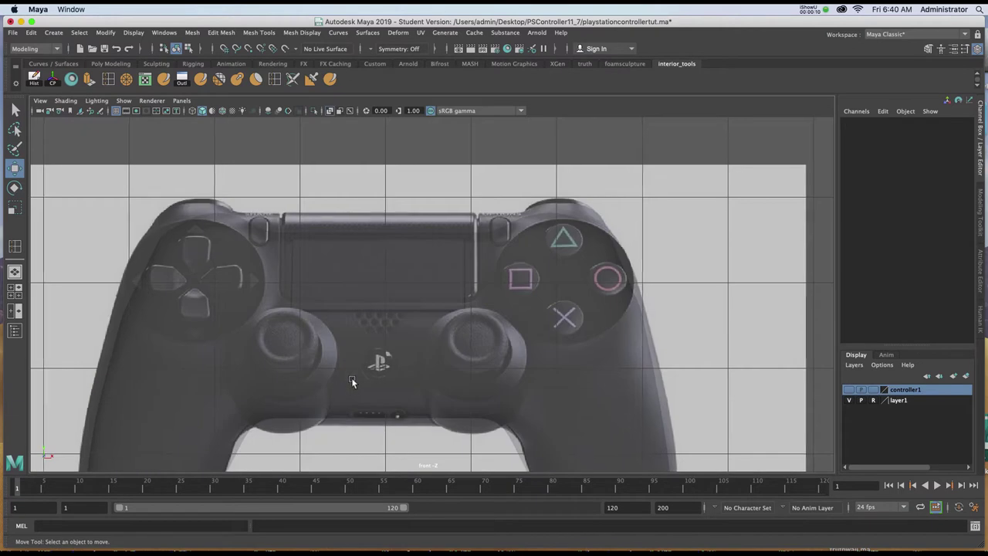
pyautogui.keyDown('alt'); pyautogui.moveTo(352, 378); pyautogui.dragTo(344, 343, button='middle'); pyautogui.keyUp('alt')
pyautogui.keyDown('alt'); pyautogui.moveTo(344, 344); pyautogui.dragTo(331, 289, button='right'); pyautogui.keyUp('alt')
pyautogui.click(331, 289)
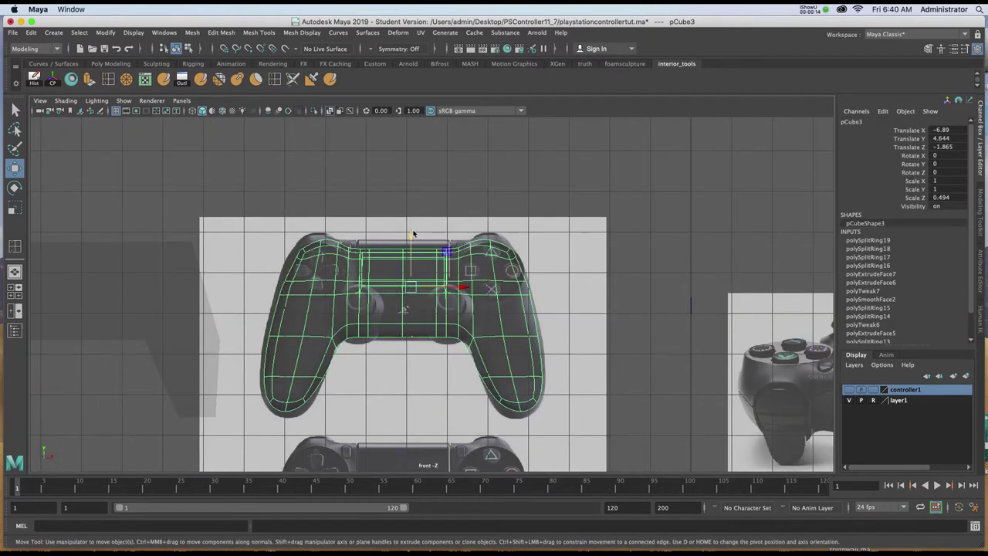
pyautogui.press('space')
pyautogui.click(313, 192)
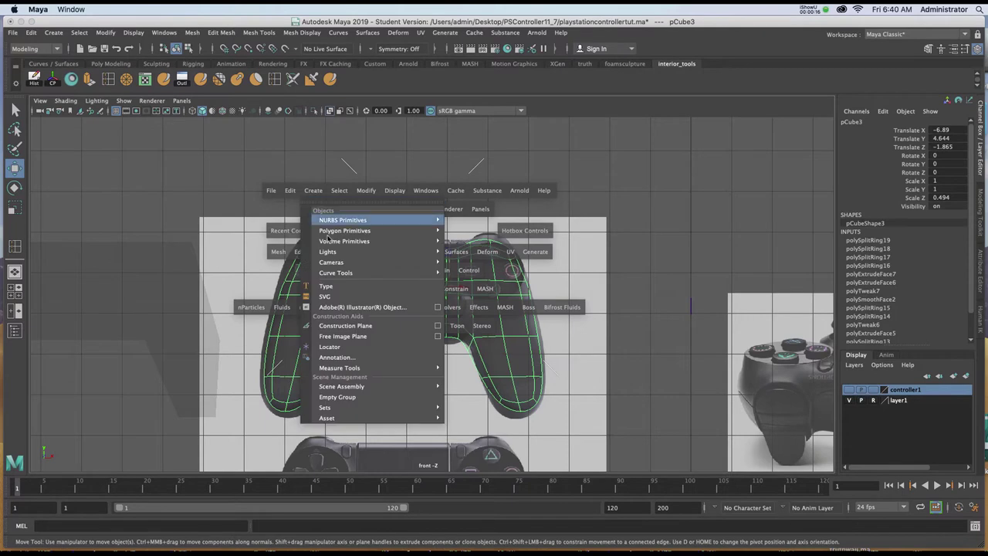
pyautogui.moveTo(331, 233)
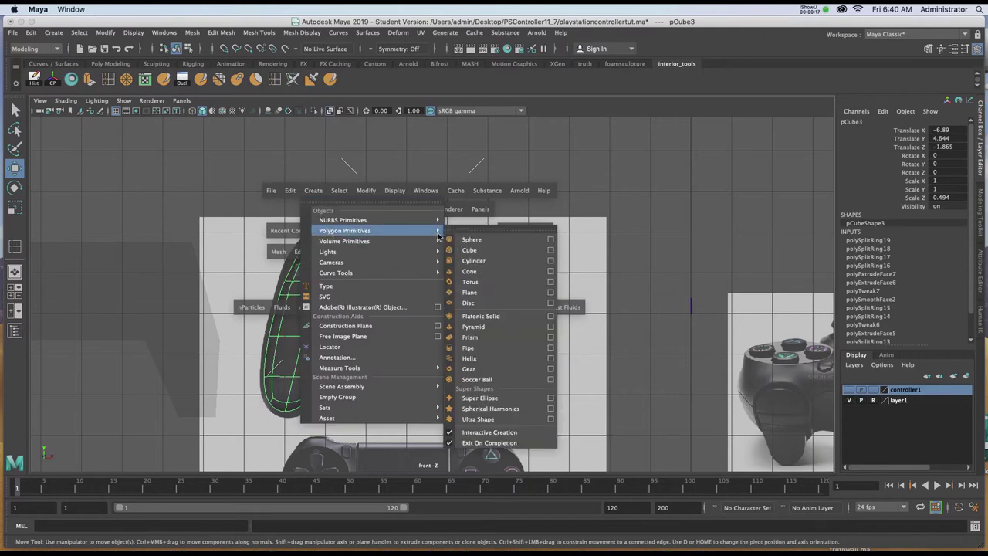
pyautogui.click(475, 261)
pyautogui.moveTo(491, 268); pyautogui.dragTo(496, 295)
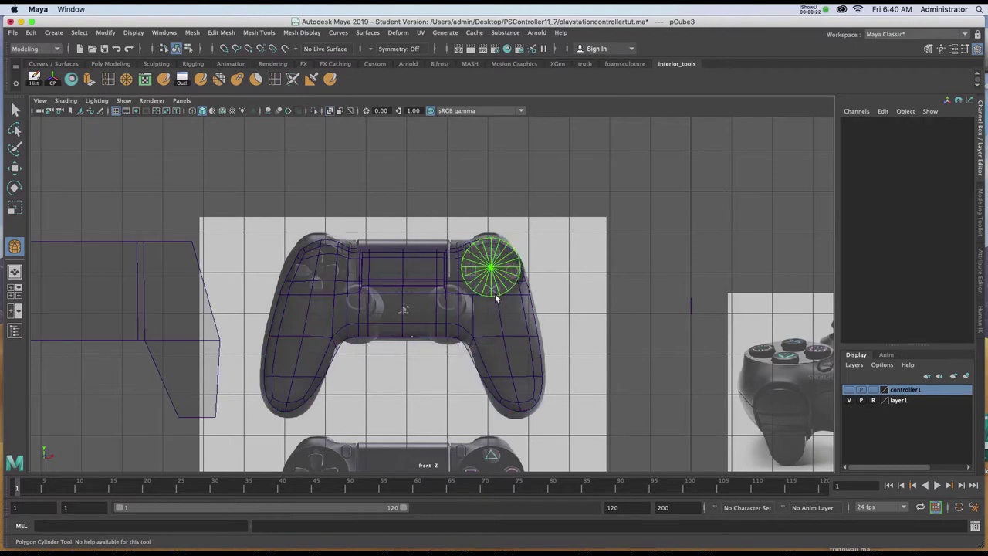
pyautogui.press('space')
pyautogui.press('space')
pyautogui.keyDown('alt'); pyautogui.moveTo(569, 185); pyautogui.dragTo(411, 237); pyautogui.keyUp('alt')
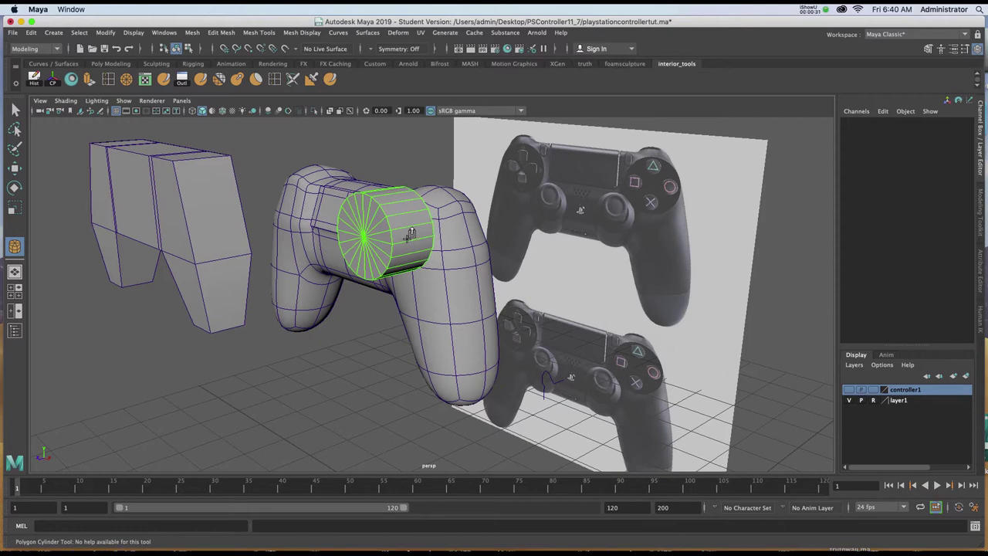
pyautogui.press('w')
pyautogui.keyDown('alt'); pyautogui.moveTo(410, 234); pyautogui.dragTo(461, 233); pyautogui.keyUp('alt')
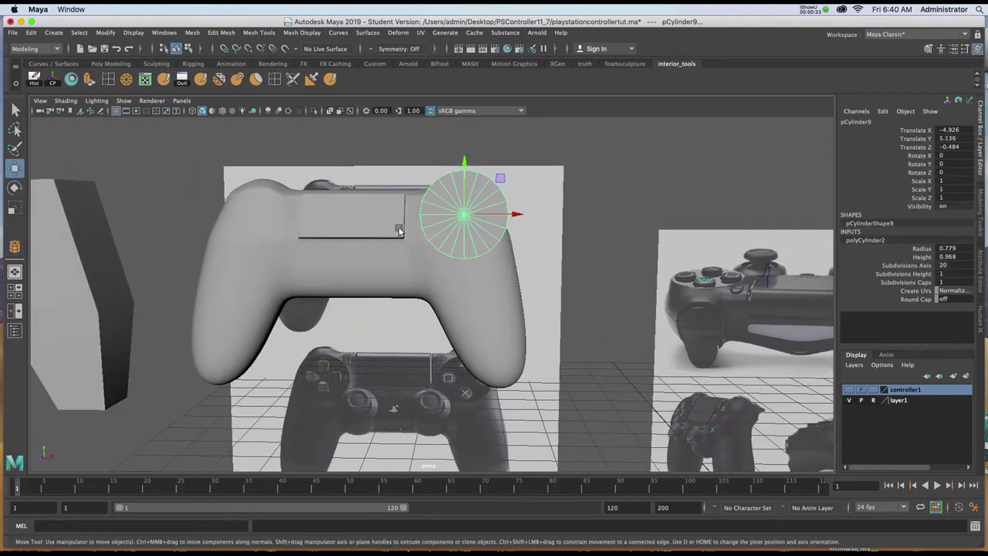
# In the front view, move the cylinder to X -4.903 and Y 4.999 so that it is centred over the face buttons.
pyautogui.press('space')
pyautogui.press('space')
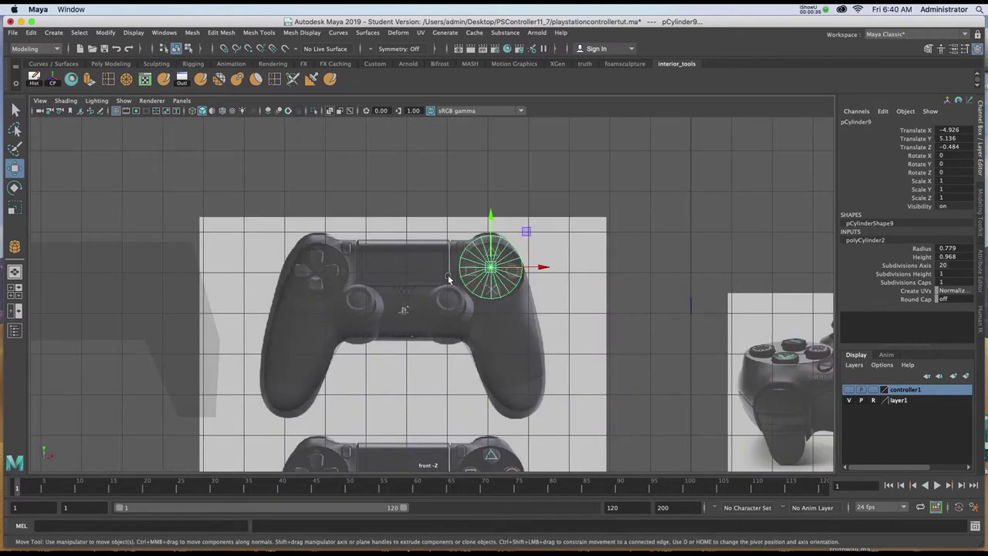
pyautogui.scroll(5, 463, 278)
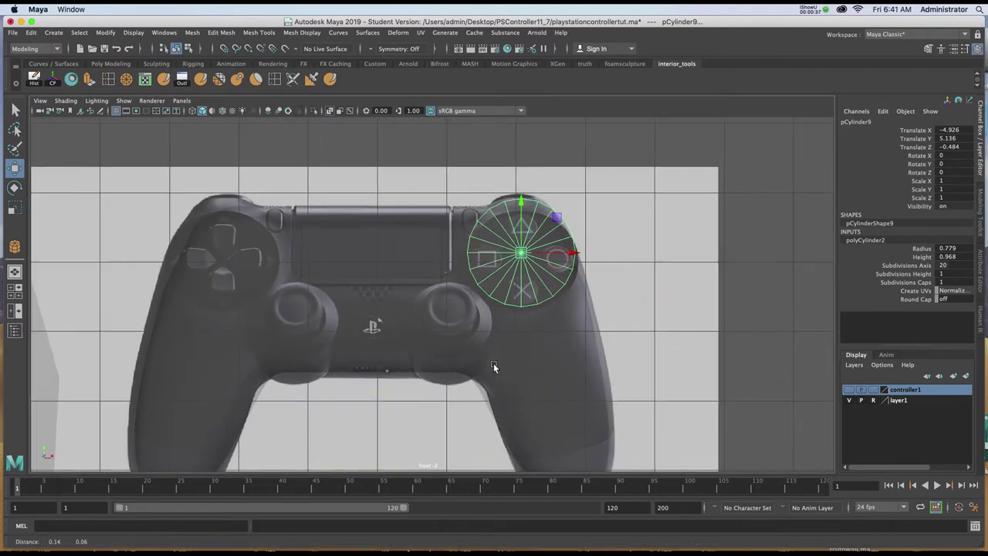
pyautogui.moveTo(494, 265); pyautogui.dragTo(496, 272)
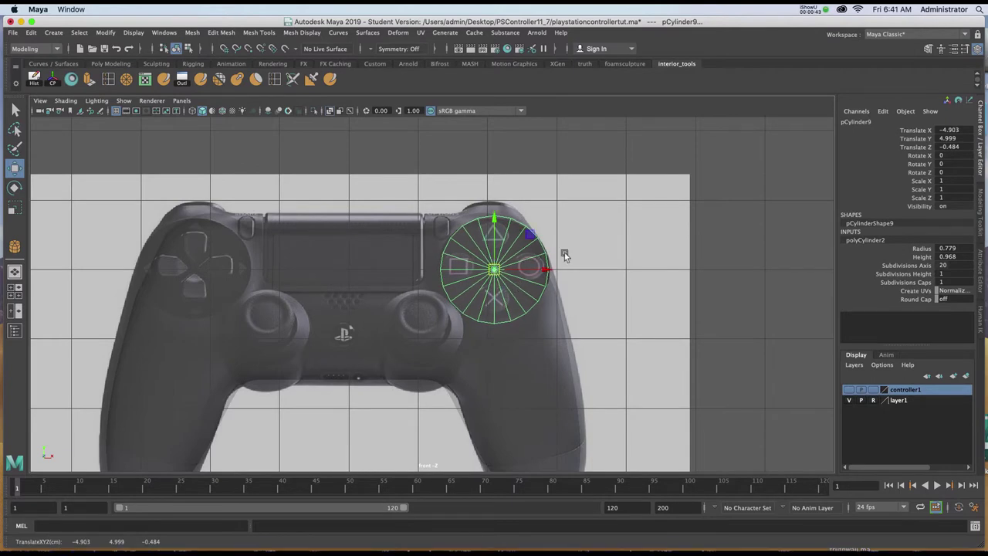
# Insert two supporting edge loops around the face-button cylinder, one close to its front rim and one close to its back rim.
pyautogui.press('space')
pyautogui.press('space')
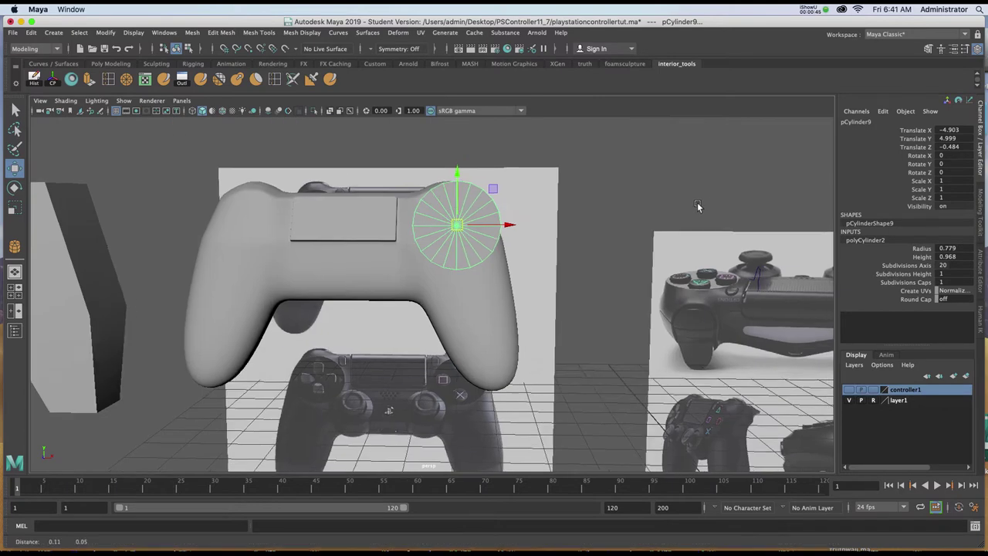
pyautogui.keyDown('alt'); pyautogui.moveTo(714, 204); pyautogui.dragTo(573, 151); pyautogui.keyUp('alt')
pyautogui.keyDown('alt'); pyautogui.moveTo(598, 319); pyautogui.dragTo(605, 265); pyautogui.keyUp('alt')
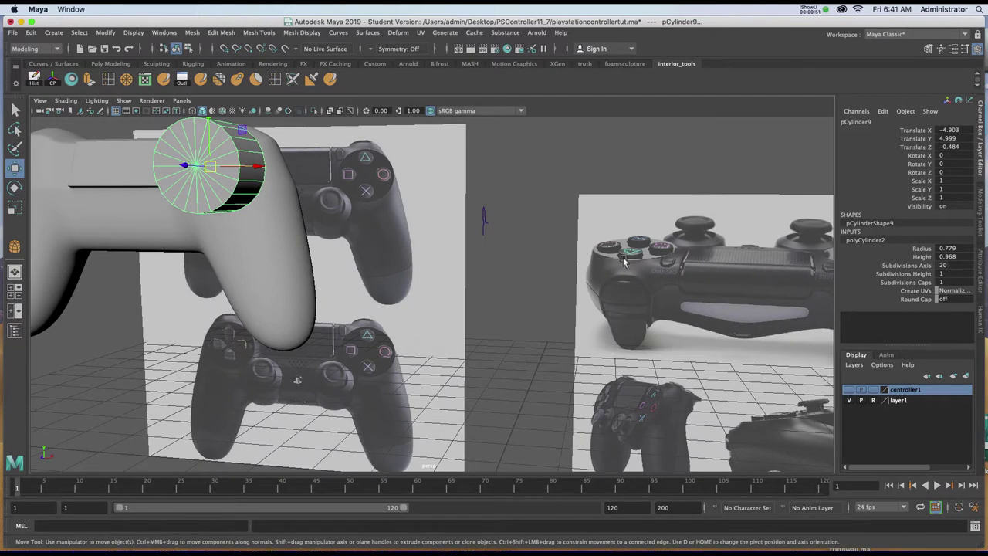
pyautogui.keyDown('alt'); pyautogui.moveTo(602, 251); pyautogui.dragTo(425, 230); pyautogui.keyUp('alt')
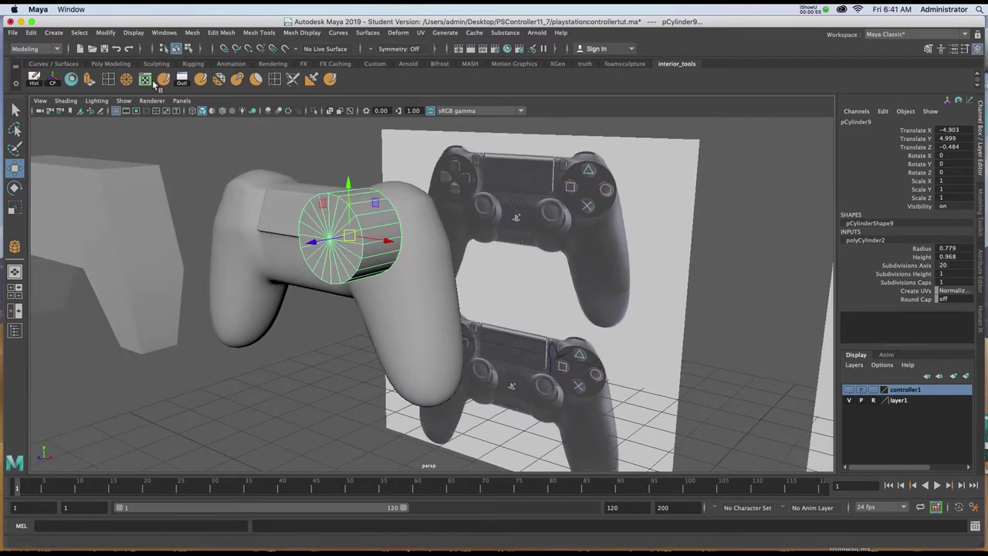
pyautogui.click(108, 79)
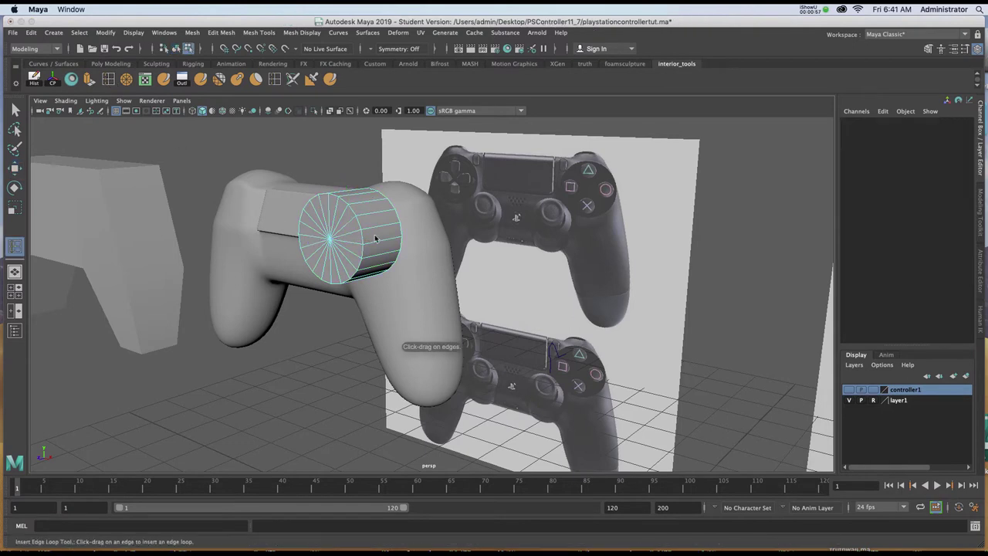
pyautogui.click(370, 233)
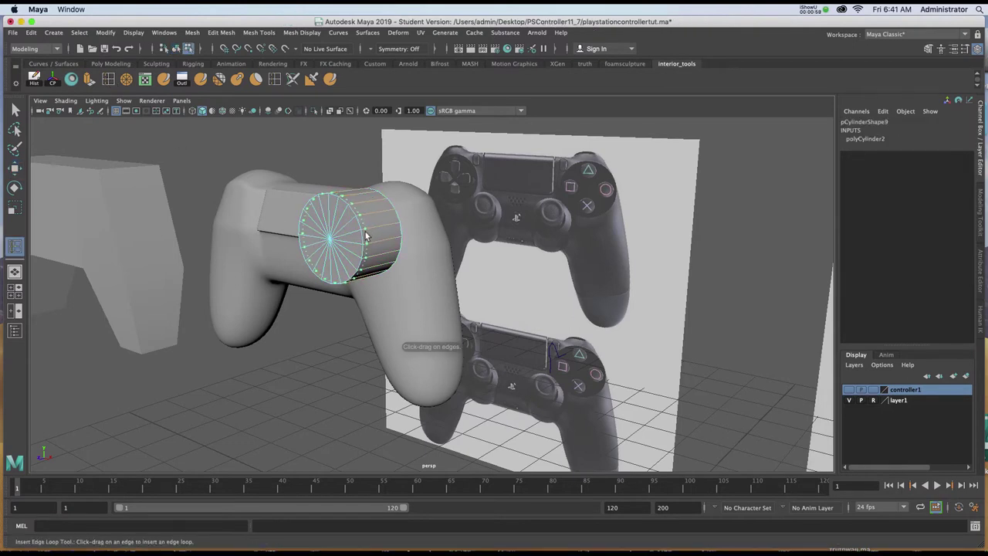
pyautogui.moveTo(366, 237); pyautogui.dragTo(378, 254)
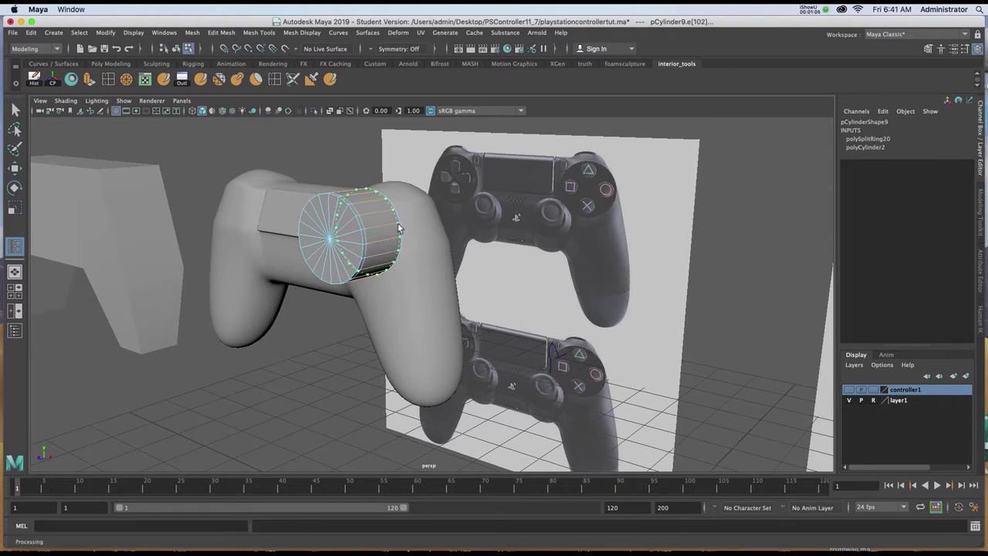
pyautogui.click(399, 229)
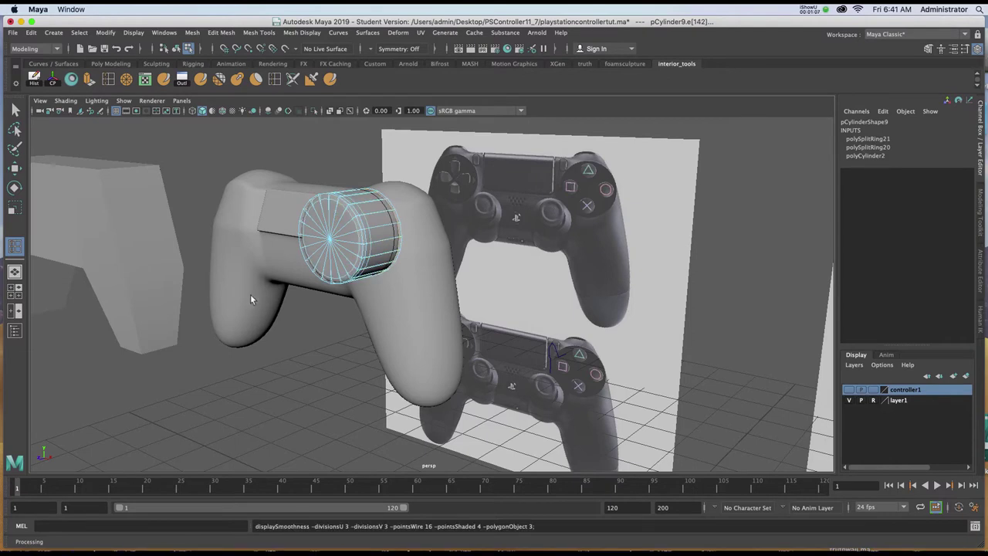
# Return the smoothed cylinder to object mode, select it, and inspect its rounded rims up close.
pyautogui.press('w')
pyautogui.rightClick(348, 214)
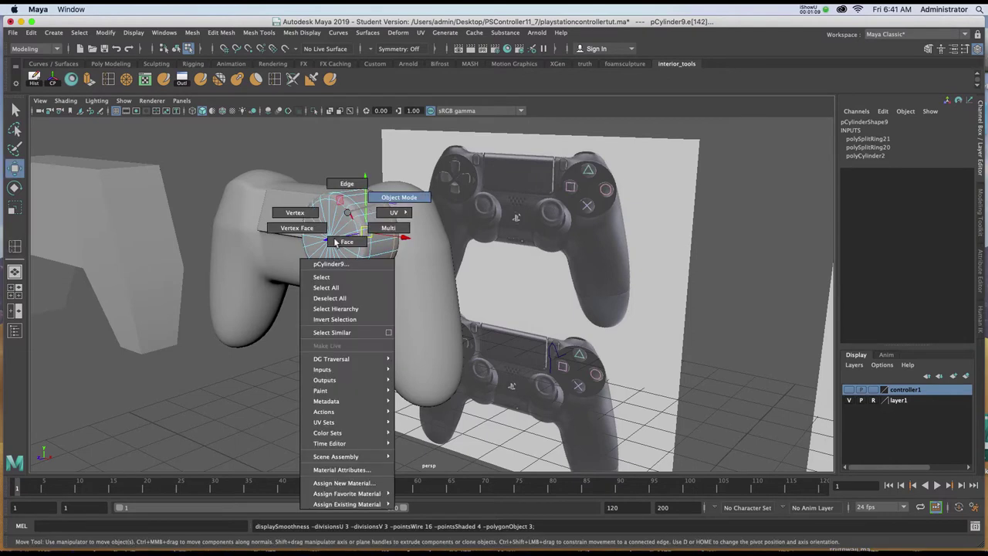
pyautogui.click(398, 197)
pyautogui.click(299, 307)
pyautogui.moveTo(299, 295)
pyautogui.keyDown('alt'); pyautogui.mouseDown()
pyautogui.moveTo(371, 279)
pyautogui.moveTo(298, 297)
pyautogui.mouseUp(); pyautogui.keyUp('alt')
pyautogui.click(340, 240)
pyautogui.keyDown('alt'); pyautogui.moveTo(357, 235); pyautogui.dragTo(363, 344, button='right'); pyautogui.keyUp('alt')
pyautogui.keyDown('alt'); pyautogui.moveTo(337, 275); pyautogui.dragTo(342, 319, button='middle'); pyautogui.keyUp('alt')
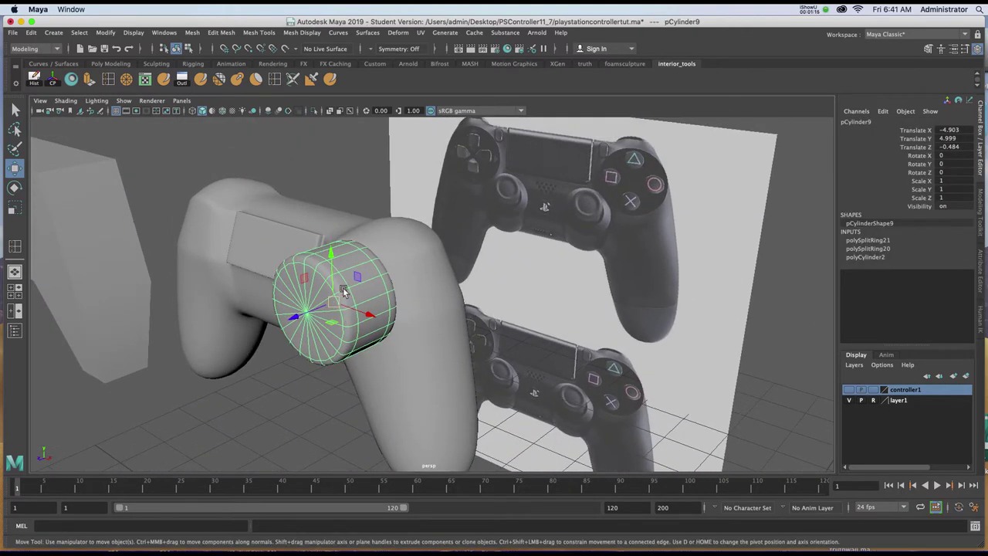
# With the cylinder unsmoothed, select its front edge loop and slide it slightly toward the front cap, then restore the smoothed preview.
pyautogui.press('1')
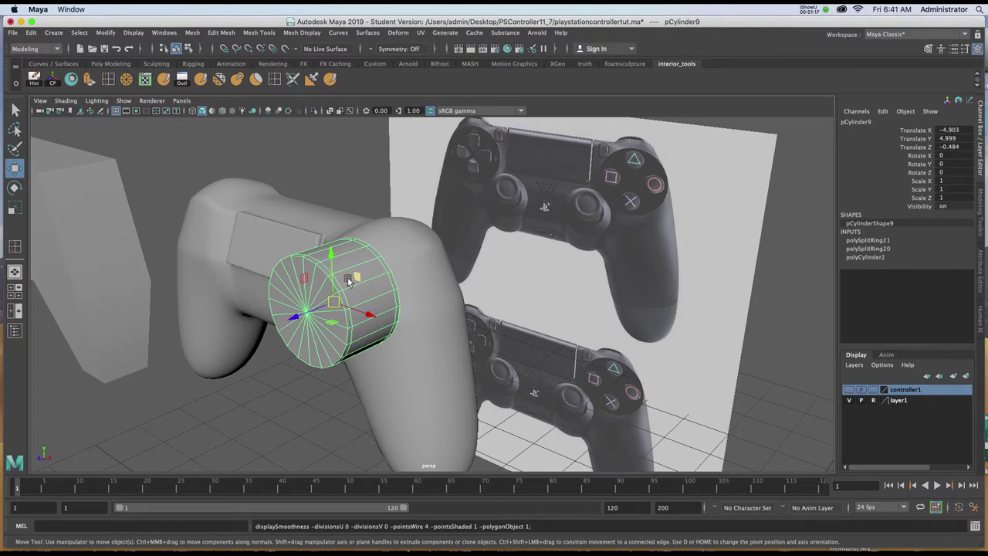
pyautogui.rightClick(349, 284)
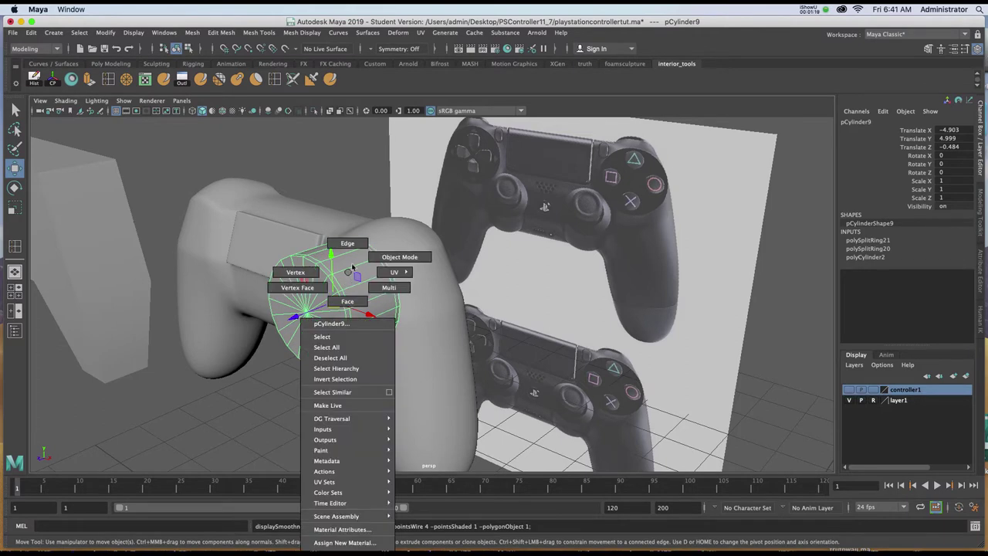
pyautogui.click(347, 244)
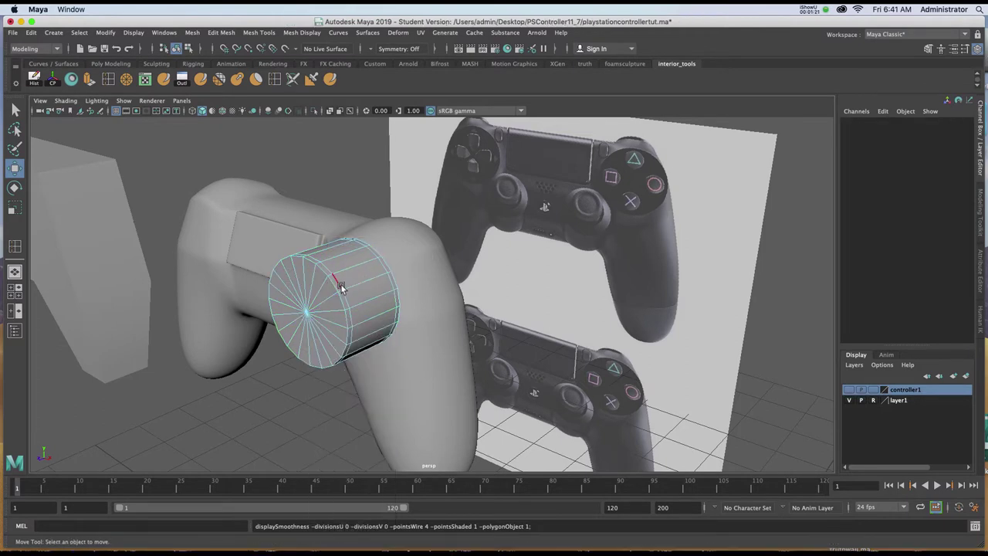
pyautogui.click(342, 286)
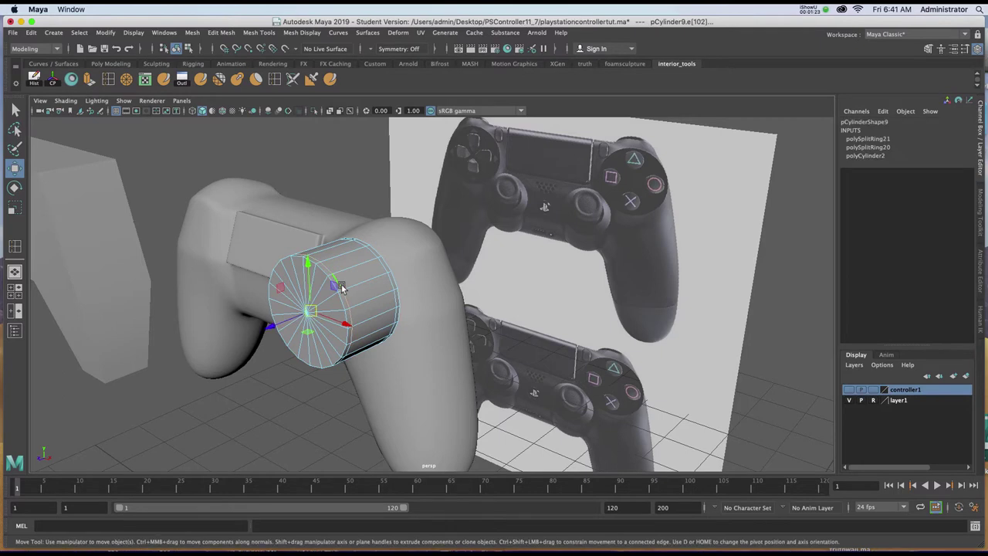
pyautogui.moveTo(280, 328); pyautogui.dragTo(279, 328)
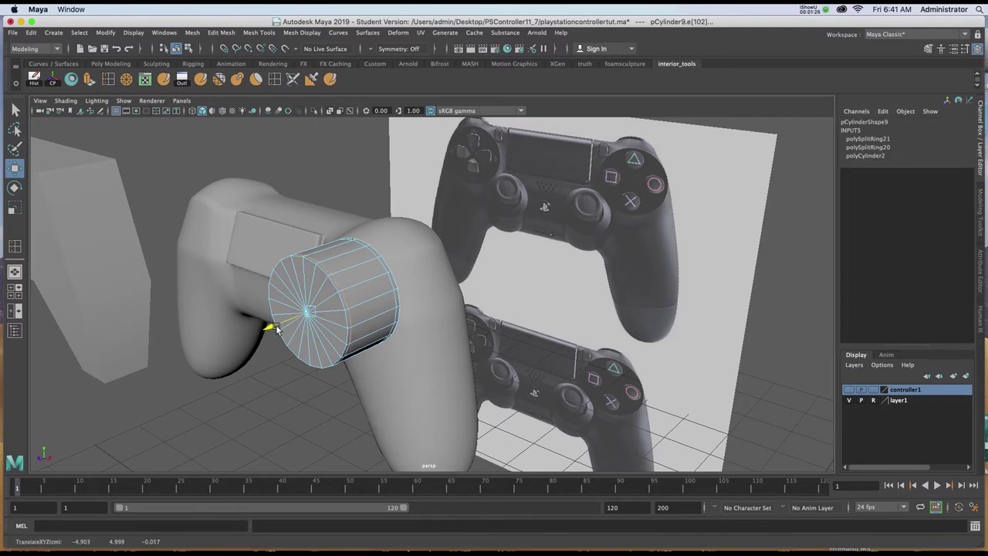
pyautogui.moveTo(344, 265); pyautogui.dragTo(375, 260, button='right')
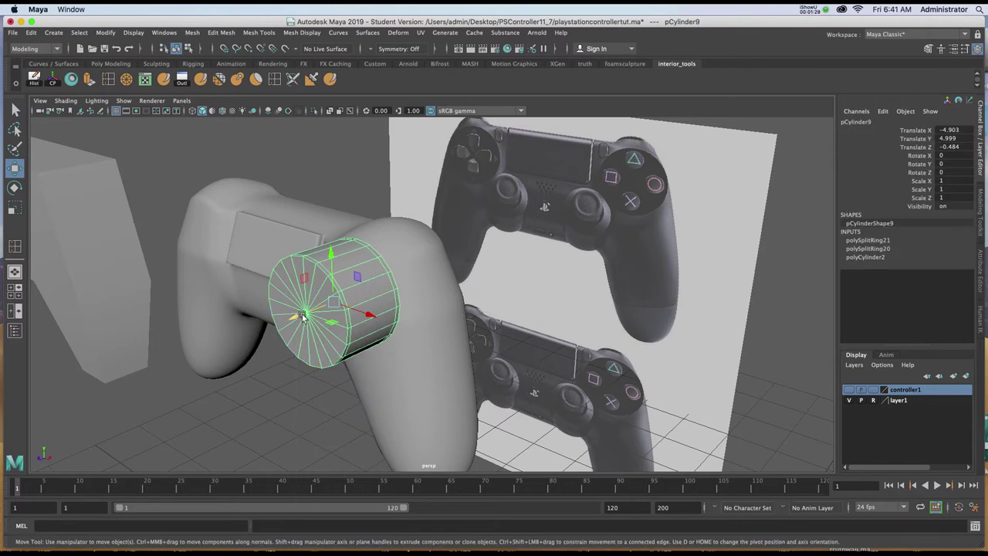
pyautogui.press('3')
# Push the cylinder into the controller body to Translate Z -1.294 and scale it uniformly to 0.933.
pyautogui.moveTo(297, 323); pyautogui.dragTo(417, 281)
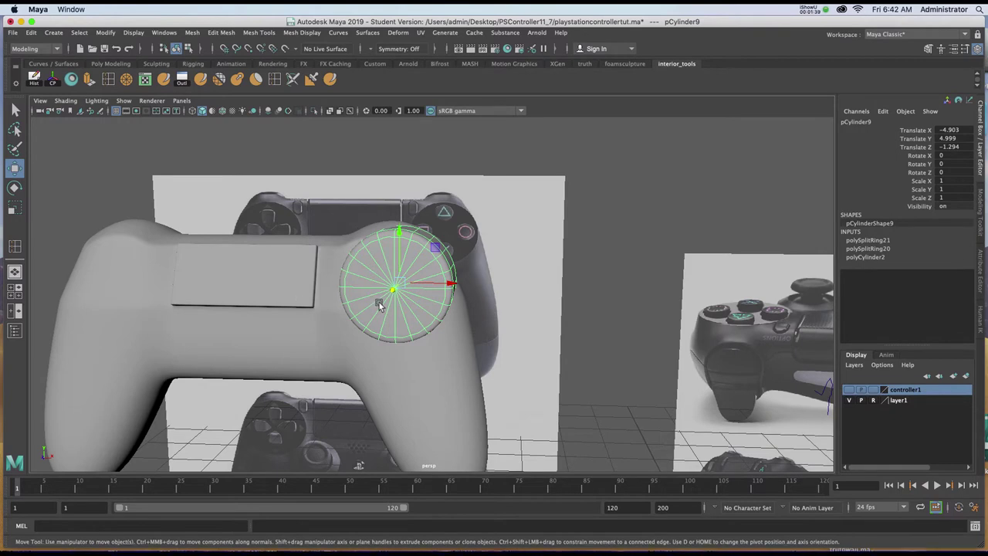
pyautogui.press('r')
pyautogui.moveTo(400, 287); pyautogui.dragTo(390, 287)
# In the front view, recentre the cylinder over the reference's face-button disc at X -4.94 and Y 4.994.
pyautogui.press('space')
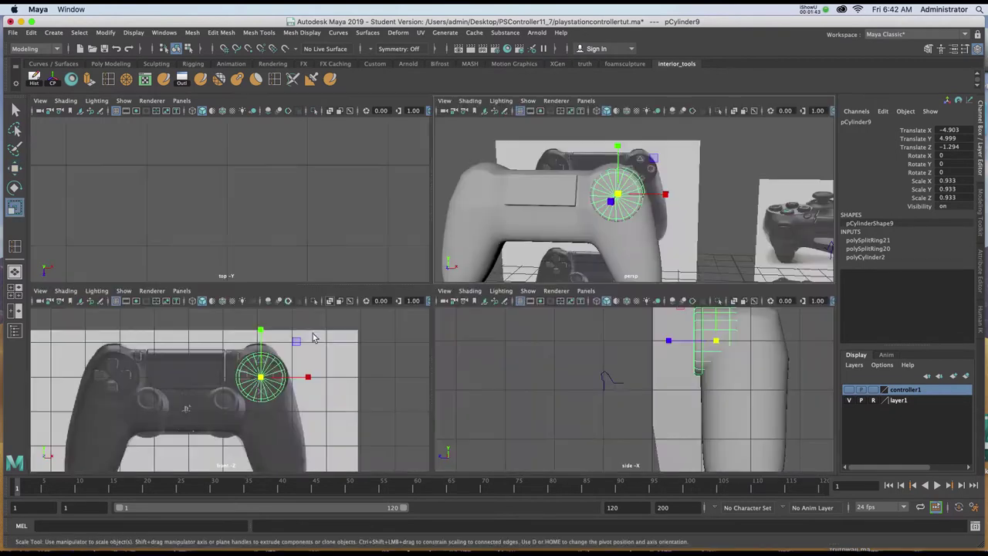
pyautogui.press('space')
pyautogui.keyDown('alt'); pyautogui.moveTo(450, 320); pyautogui.dragTo(442, 332, button='middle'); pyautogui.keyUp('alt')
pyautogui.press('w')
pyautogui.moveTo(509, 279); pyautogui.dragTo(505, 279)
pyautogui.press('space')
pyautogui.press('space')
# Push the cylinder slightly deeper into the controller body, to Translate Z -1.332, and check it against the reference.
pyautogui.keyDown('alt'); pyautogui.moveTo(595, 221); pyautogui.dragTo(498, 227); pyautogui.keyUp('alt')
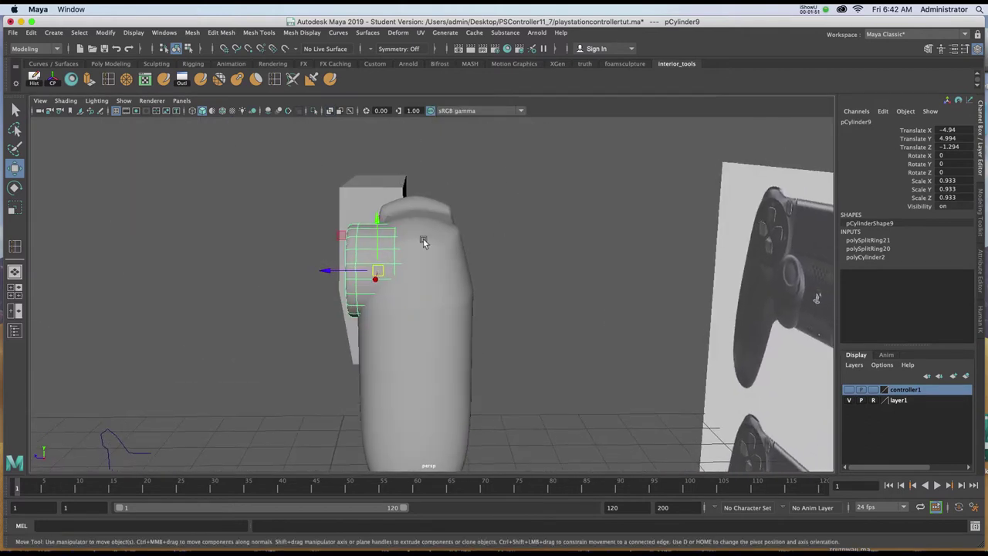
pyautogui.moveTo(336, 271); pyautogui.dragTo(399, 291)
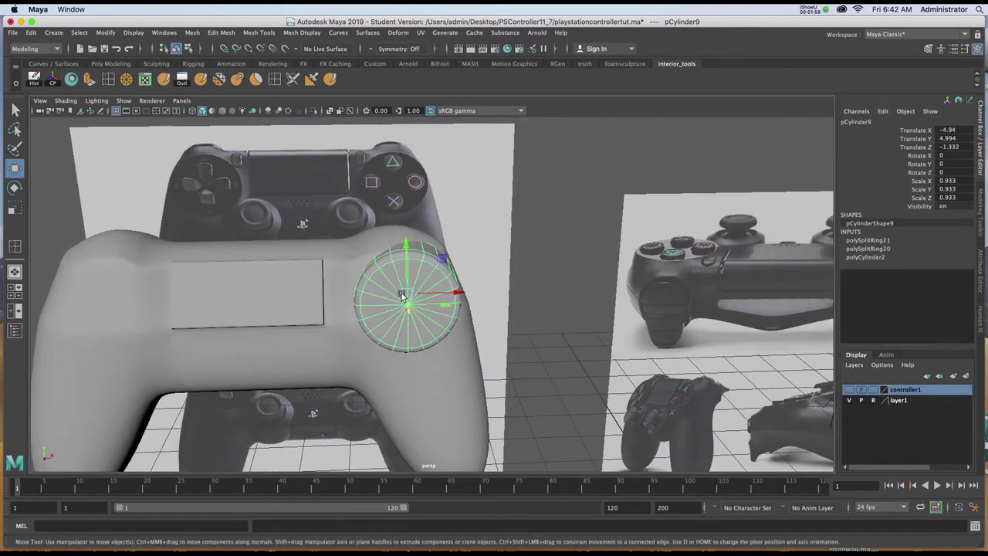
pyautogui.keyDown('alt'); pyautogui.moveTo(399, 291); pyautogui.dragTo(473, 336, button='middle'); pyautogui.keyUp('alt')
pyautogui.keyDown('alt'); pyautogui.moveTo(474, 338); pyautogui.dragTo(455, 324); pyautogui.keyUp('alt')
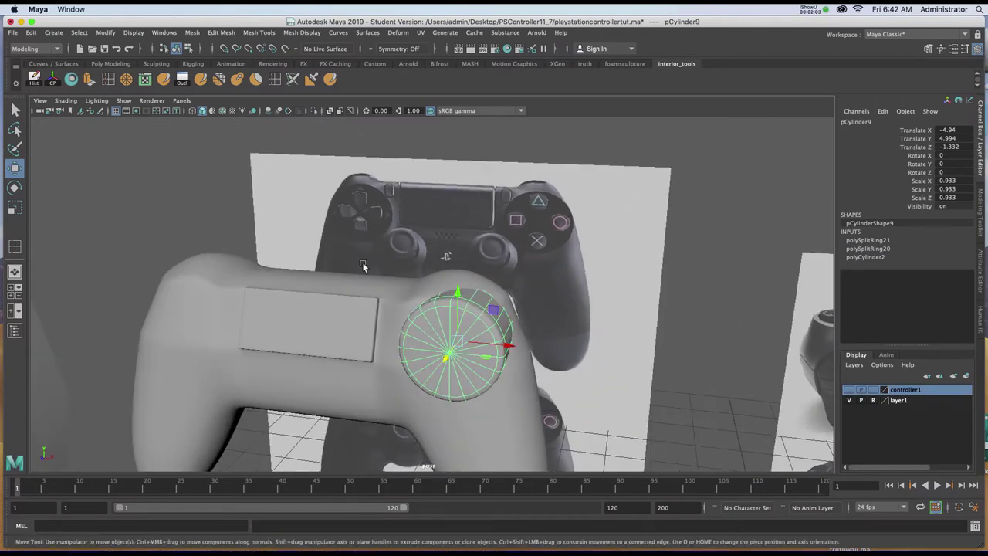
# In the front view, duplicate the cylinder, scale the copy to 0.24, and place it over the triangle button at X -4.914, Y 5.495.
pyautogui.press('space')
pyautogui.press('space')
pyautogui.keyDown('alt'); pyautogui.moveTo(329, 242); pyautogui.dragTo(403, 351, button='right'); pyautogui.keyUp('alt')
pyautogui.keyDown('alt'); pyautogui.moveTo(404, 350); pyautogui.dragTo(315, 373, button='middle'); pyautogui.keyUp('alt')
pyautogui.scroll(2, 375, 257)
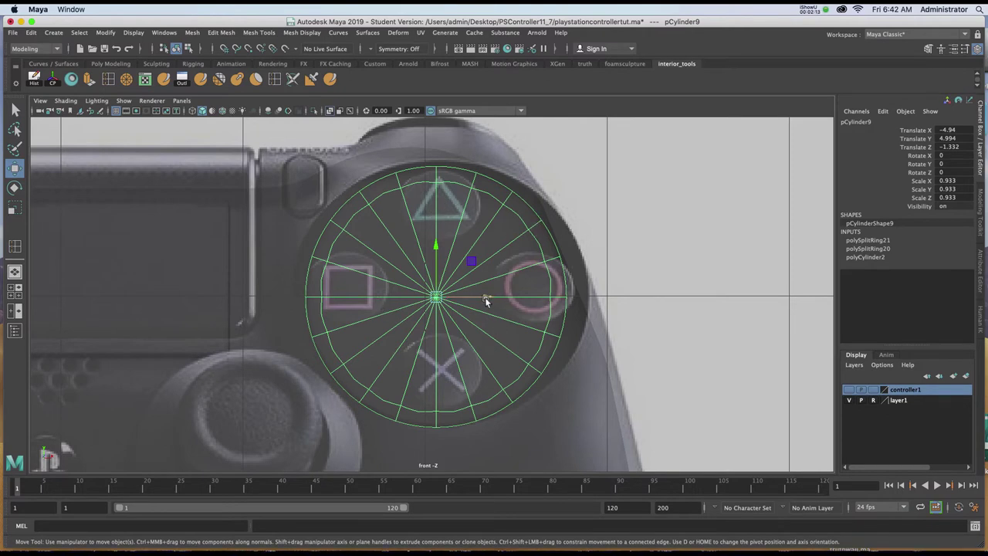
pyautogui.press('super+d')
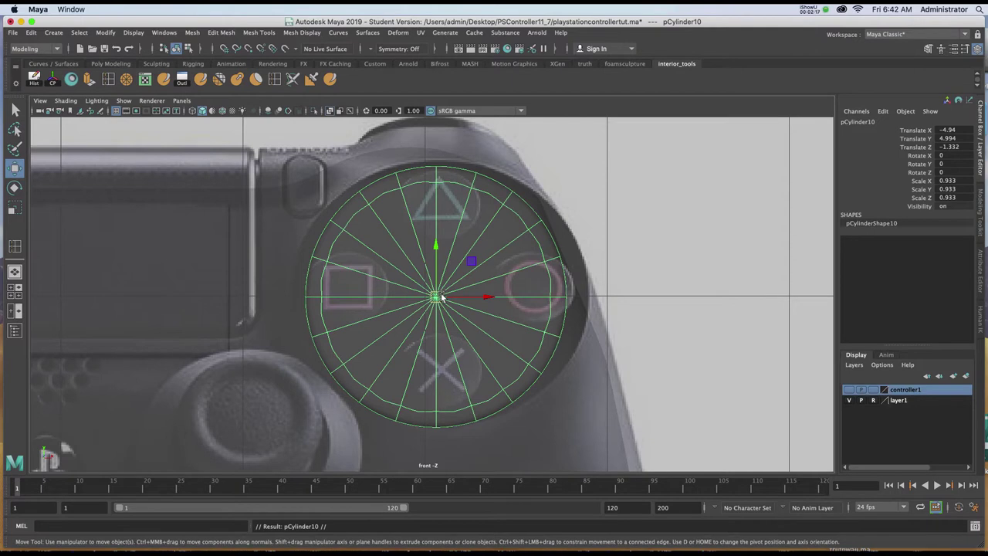
pyautogui.press('r')
pyautogui.moveTo(430, 303); pyautogui.dragTo(447, 237)
pyautogui.press('w')
pyautogui.moveTo(456, 203); pyautogui.dragTo(453, 175)
# In the side view with wireframe display, move the small cylinder forward to Translate Z -0.947 so that it protrudes from the large disc.
pyautogui.press('space')
pyautogui.press('space')
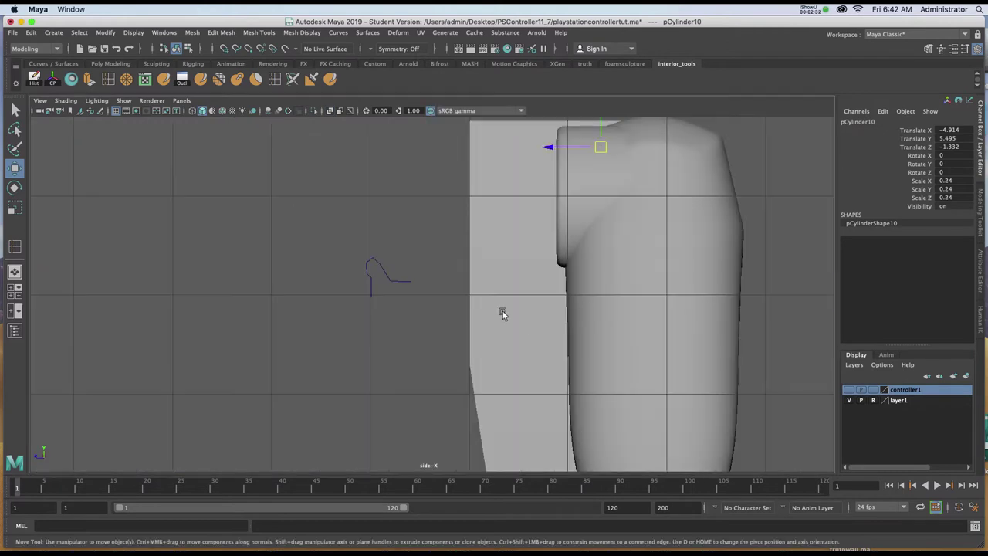
pyautogui.press('4')
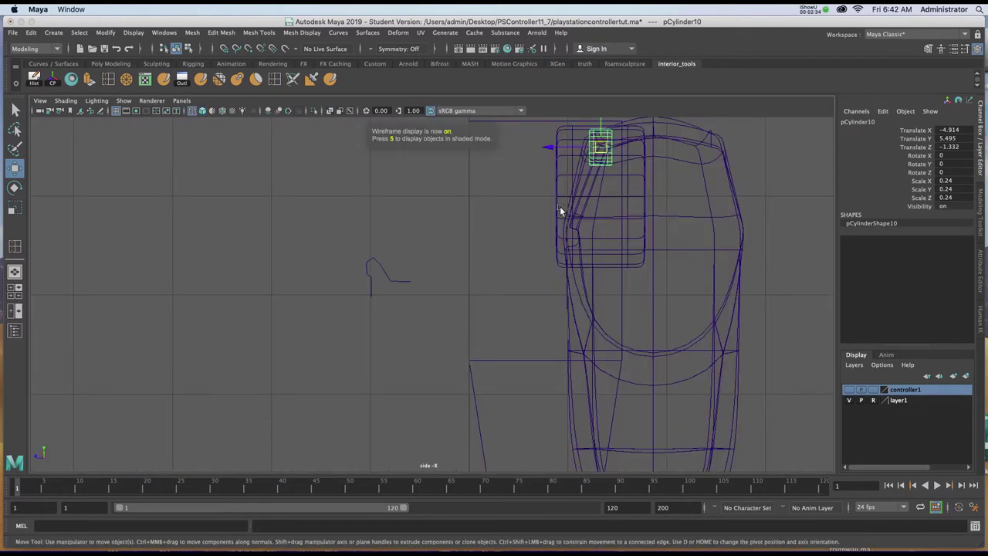
pyautogui.press('f')
pyautogui.scroll(-10, 474, 294)
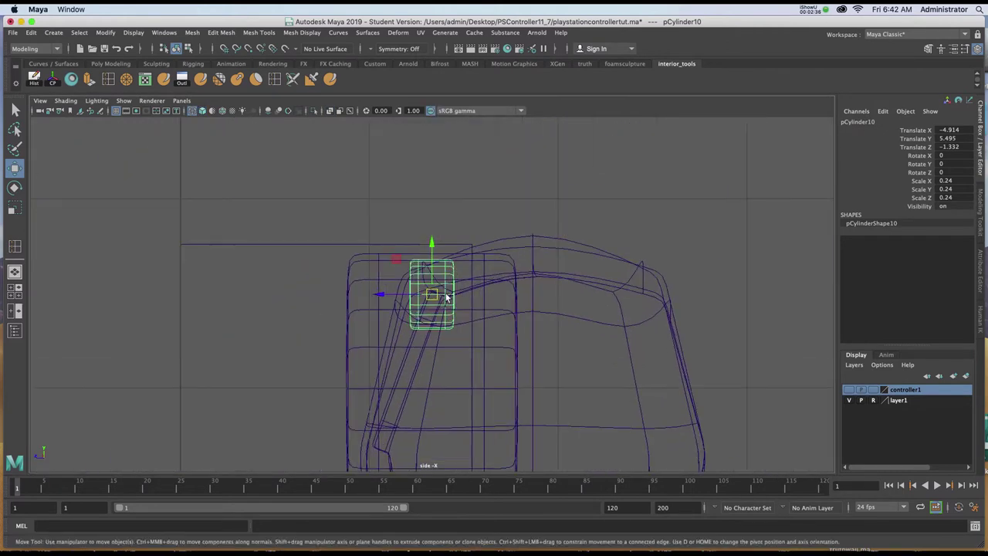
pyautogui.moveTo(423, 302); pyautogui.dragTo(345, 321)
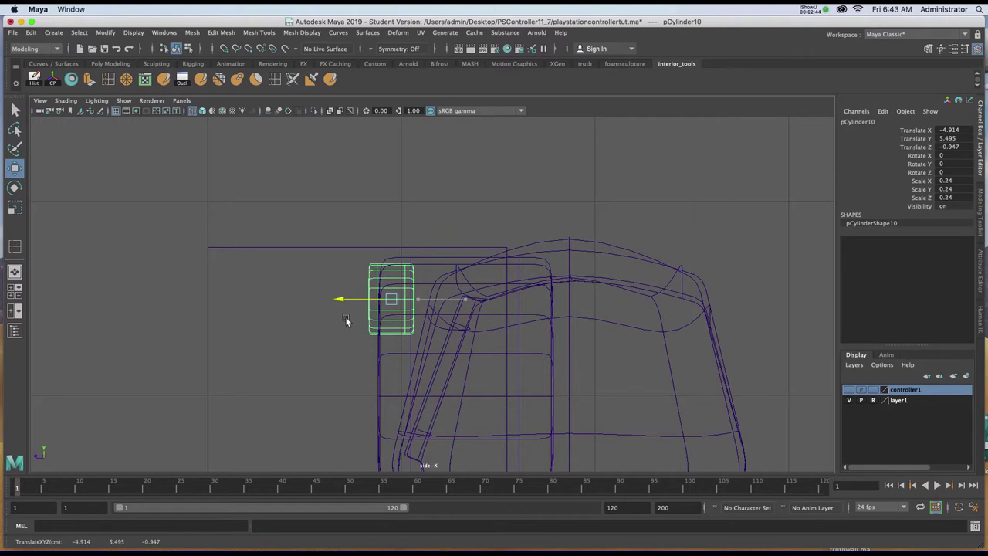
# Nudge the triangle button's cylinder to Y 5.472 and place a duplicate over the circle button at X -4.453, Y 5.04.
pyautogui.press('space')
pyautogui.moveTo(234, 317); pyautogui.dragTo(278, 392)
pyautogui.hotkey('ctrl', 'd')
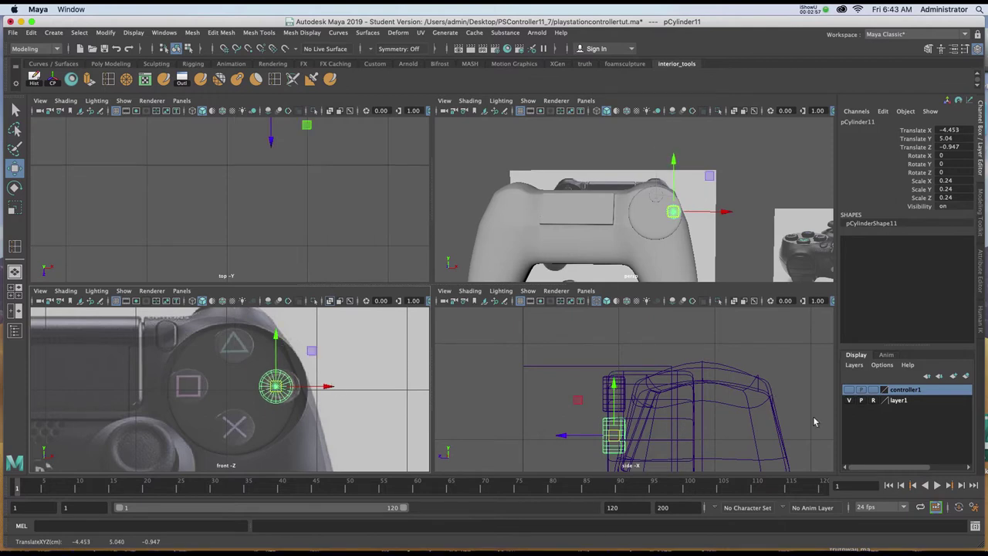
# Hide the reference layer and place duplicates for the cross button at X -4.944, Y 4.526 and the square button at X -5.37, Y 4.993.
pyautogui.click(849, 401)
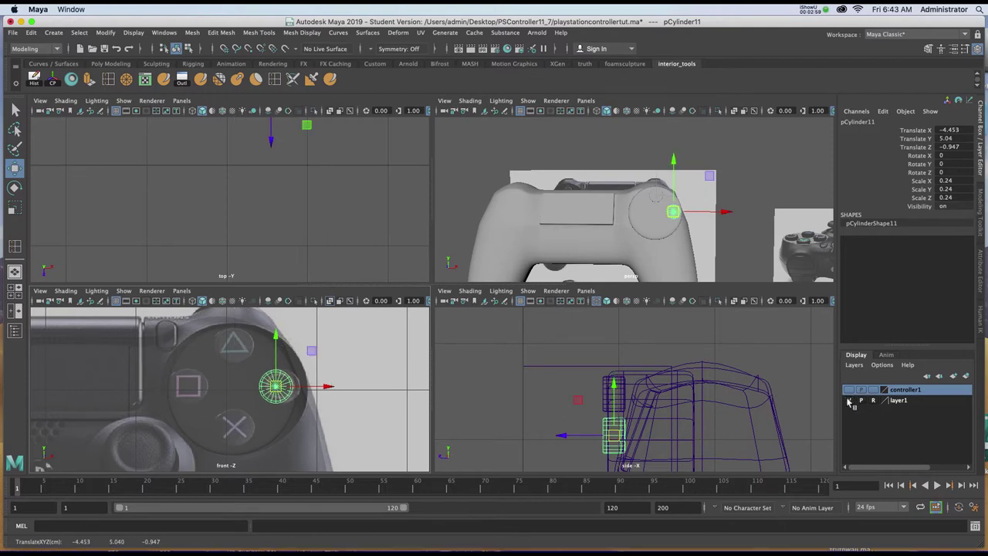
pyautogui.moveTo(274, 386); pyautogui.dragTo(193, 393)
pyautogui.hotkey('ctrl', 'd')
pyautogui.hotkey('ctrl', 'd')
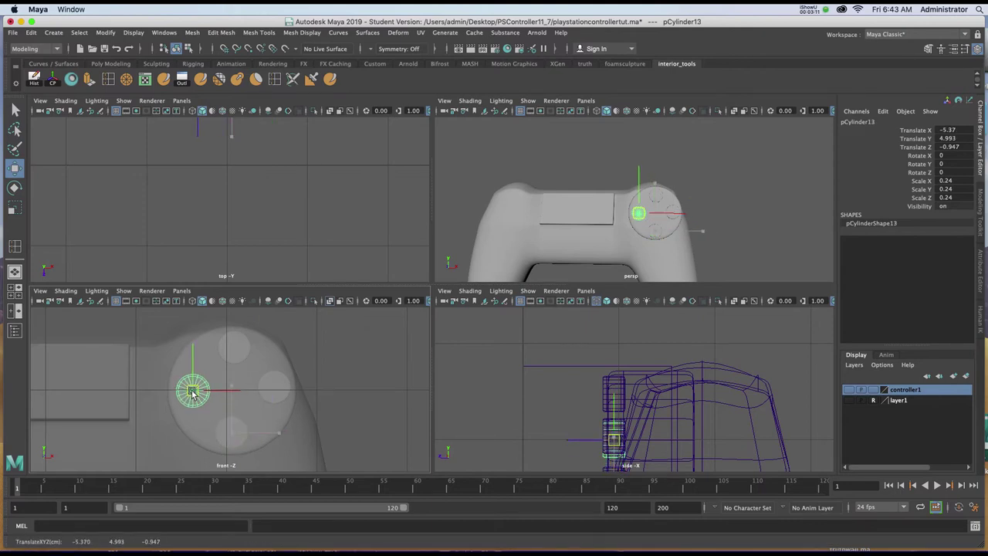
# Show the reference layer again and compare the four buttons with the reference in the perspective view.
pyautogui.scroll(-3, 216, 413)
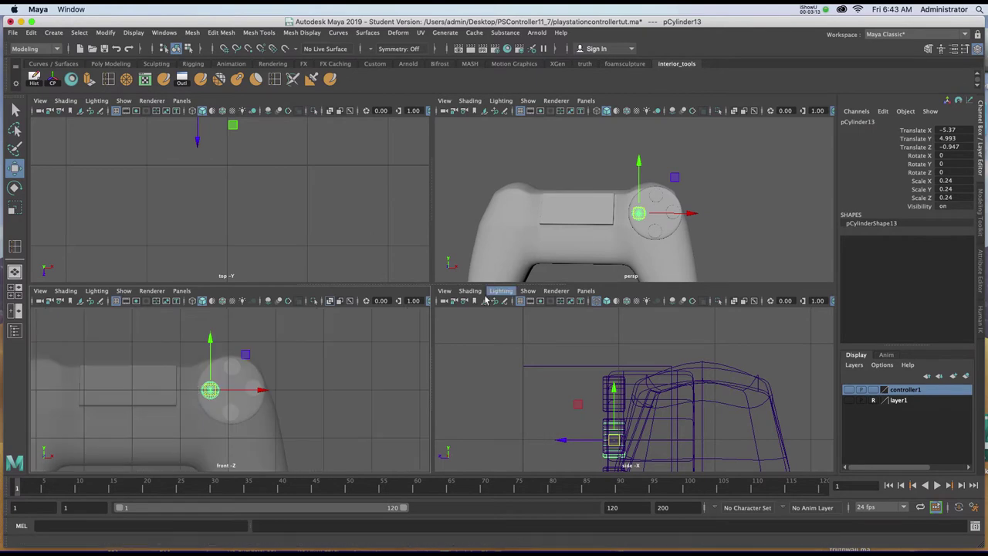
pyautogui.click(850, 400)
pyautogui.press('space')
pyautogui.keyDown('alt'); pyautogui.moveTo(621, 230); pyautogui.dragTo(553, 266); pyautogui.keyUp('alt')
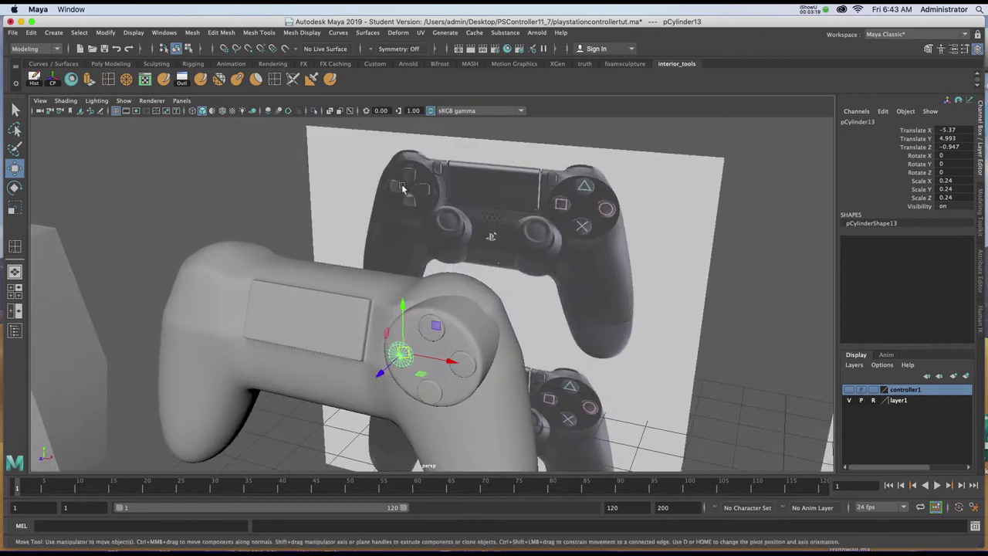
pyautogui.keyDown('alt'); pyautogui.moveTo(381, 206); pyautogui.dragTo(529, 301); pyautogui.keyUp('alt')
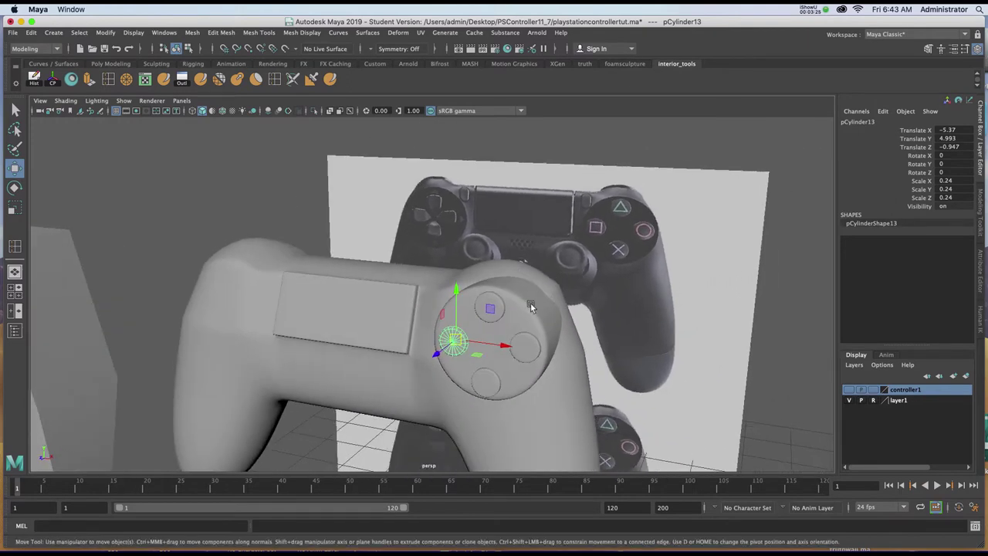
# Select the four face-button cylinders together with the large disc beneath them and group them.
pyautogui.click(482, 298)
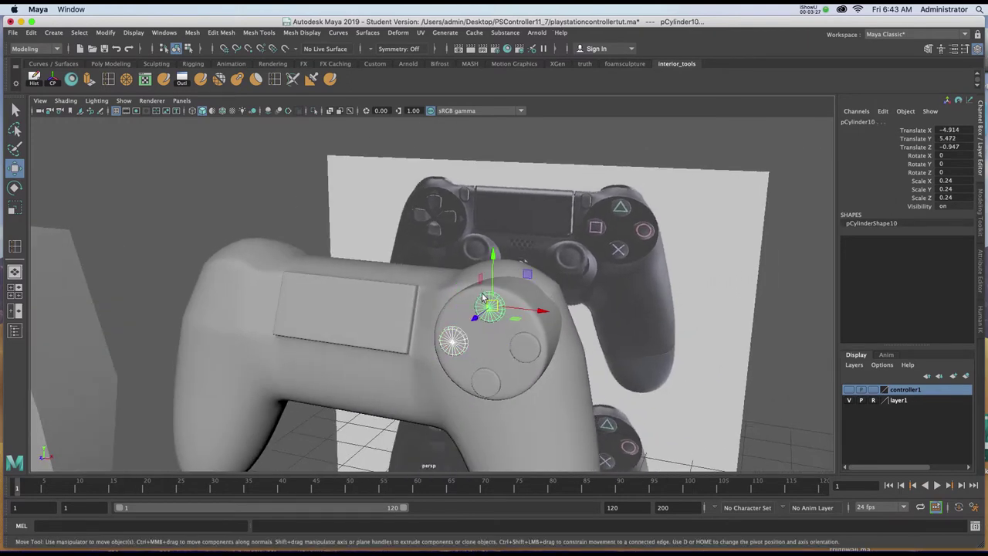
pyautogui.keyDown('shift'); pyautogui.moveTo(488, 309); pyautogui.dragTo(518, 363); pyautogui.keyUp('shift')
pyautogui.keyDown('shift'); pyautogui.click(484, 382); pyautogui.keyUp('shift')
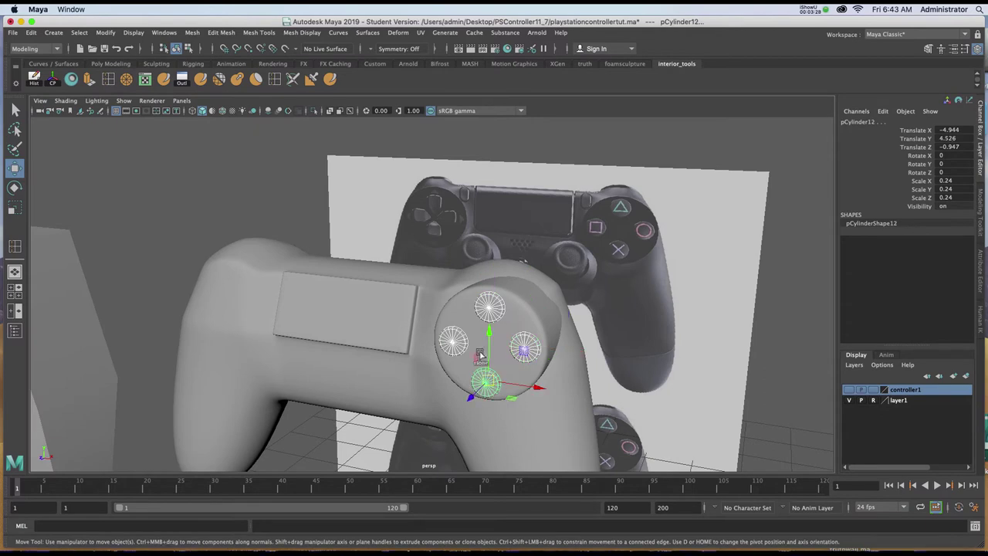
pyautogui.keyDown('shift'); pyautogui.click(466, 317); pyautogui.keyUp('shift')
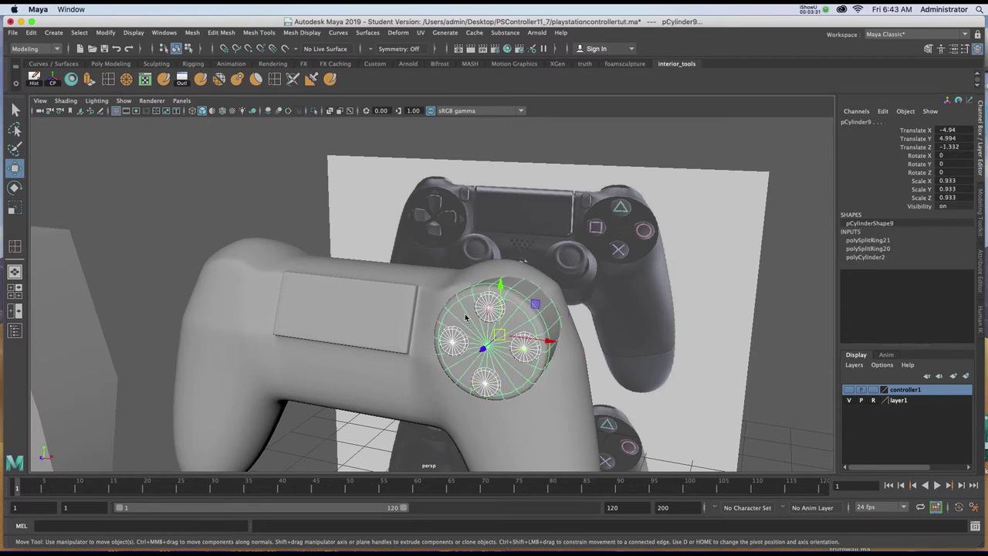
pyautogui.hotkey('ctrl', 'g')
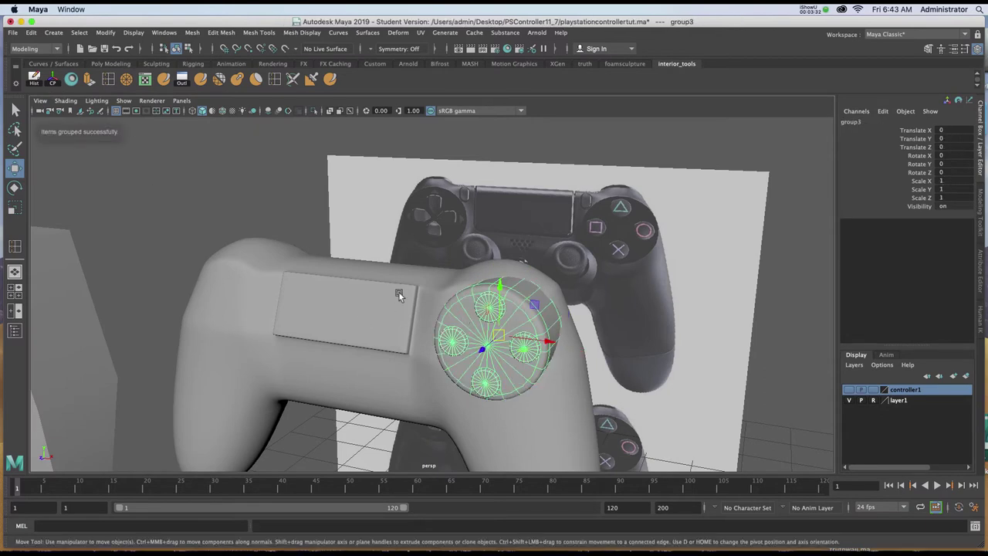
# Duplicate the disc-and-buttons group and move the copy along X to -4.095, over the D-pad area of the controller.
pyautogui.press('space')
pyautogui.press('space')
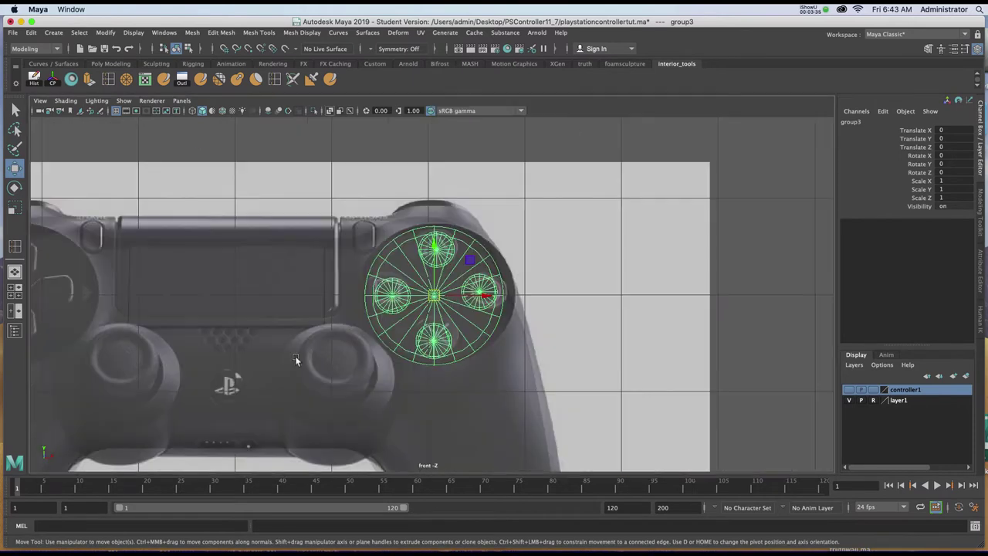
pyautogui.keyDown('alt'); pyautogui.moveTo(297, 326); pyautogui.dragTo(408, 316, button='middle'); pyautogui.keyUp('alt')
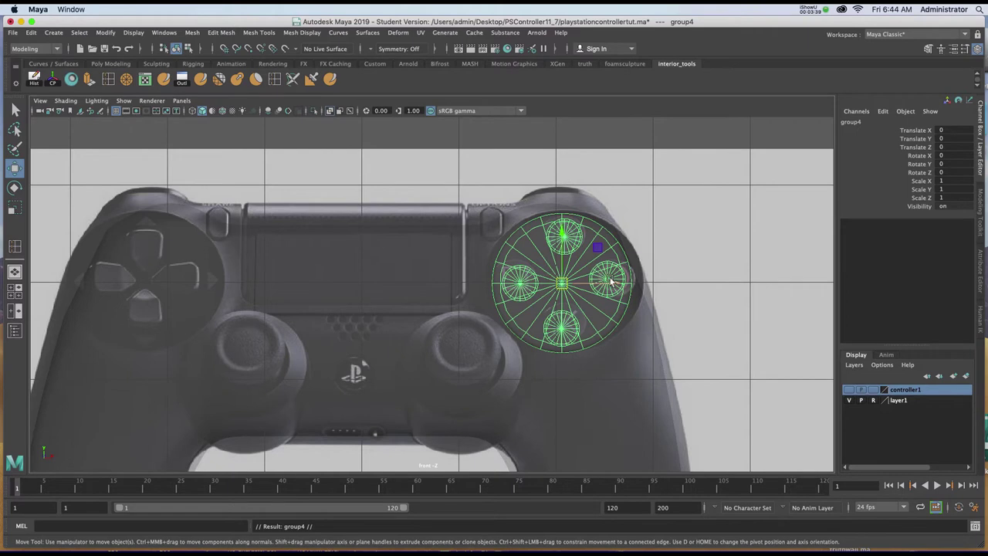
pyautogui.moveTo(611, 285); pyautogui.dragTo(202, 297)
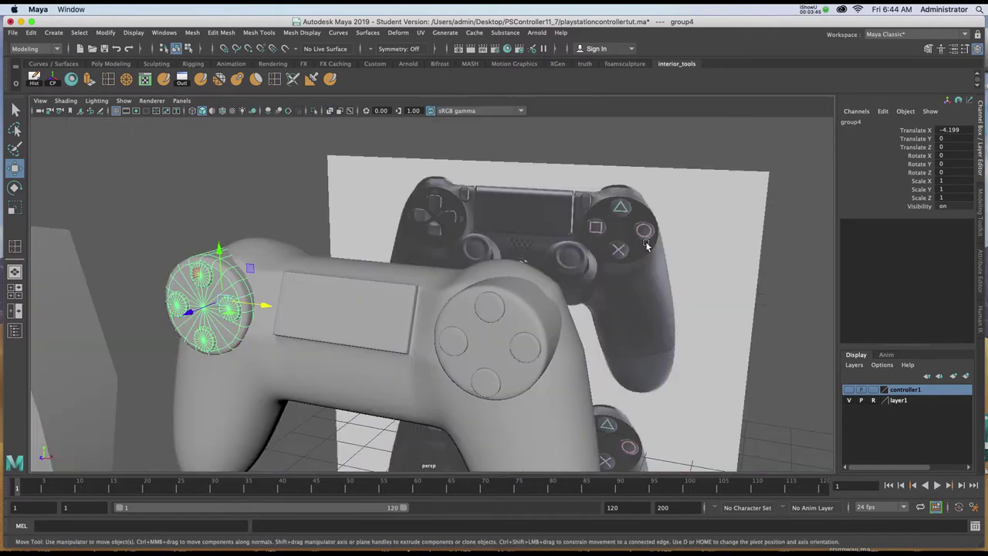
pyautogui.keyDown('alt'); pyautogui.moveTo(648, 245); pyautogui.dragTo(391, 390); pyautogui.keyUp('alt')
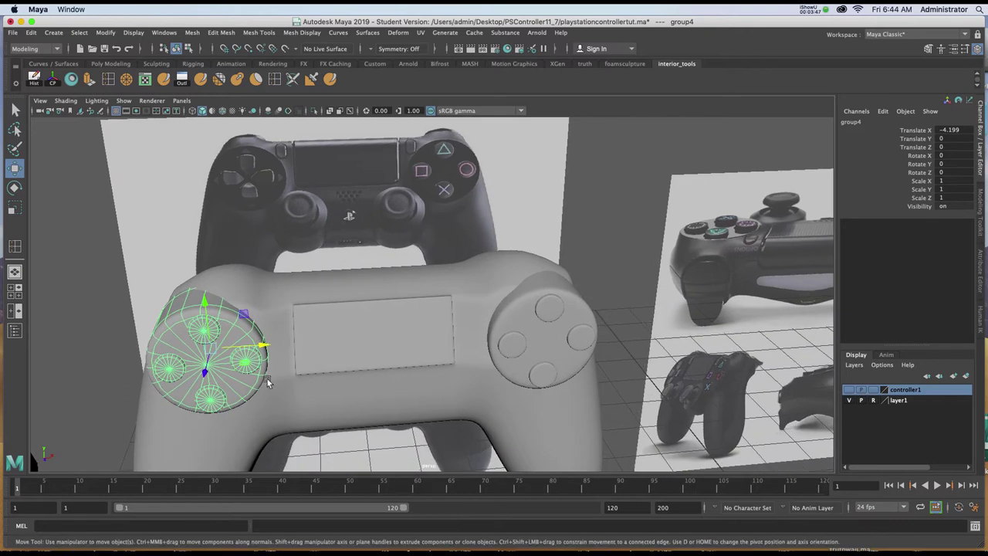
pyautogui.moveTo(266, 346); pyautogui.dragTo(379, 335)
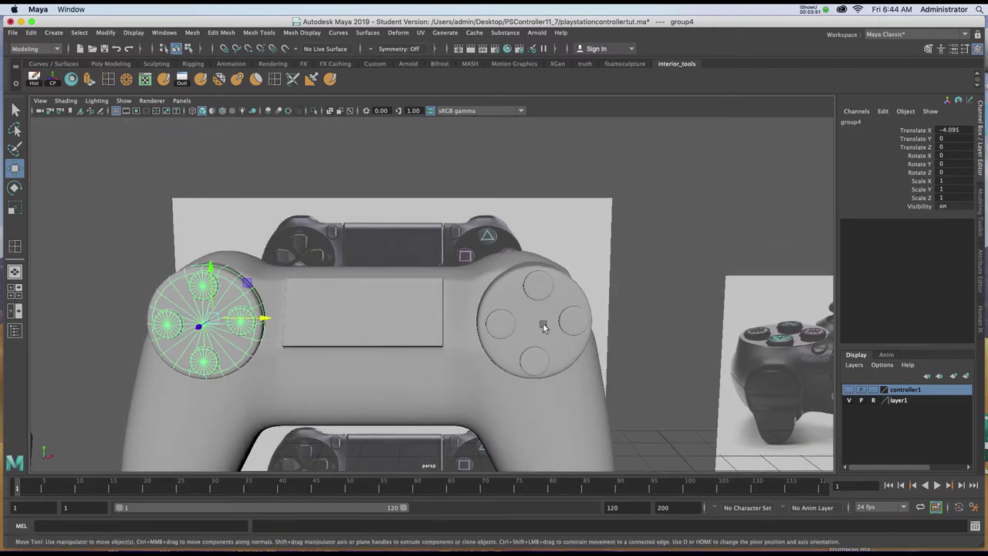
# Select the face-button group and shift it slightly inward along X toward the touchpad to balance it with the D-pad disc.
pyautogui.click(536, 297)
pyautogui.press('Up')
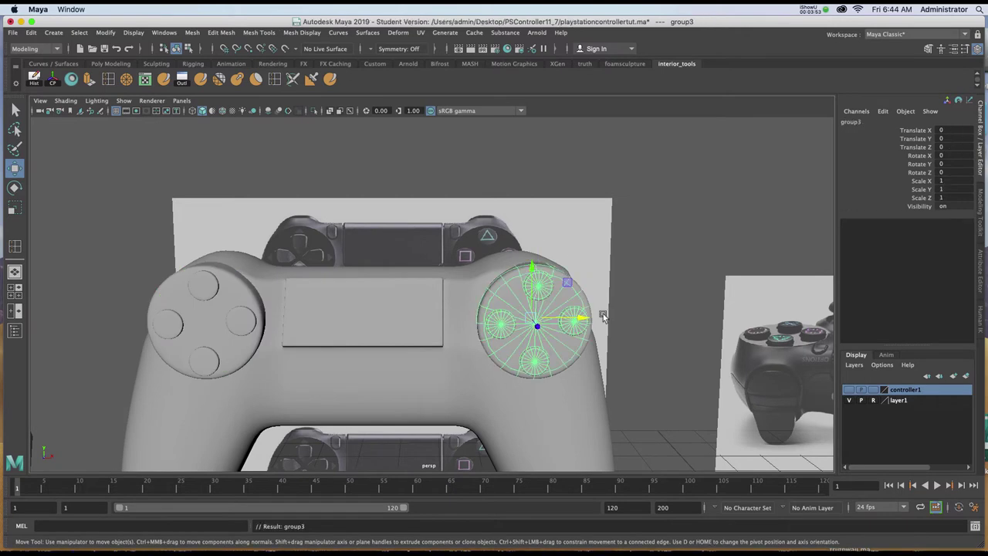
pyautogui.moveTo(587, 321); pyautogui.dragTo(393, 302)
pyautogui.click(372, 294)
pyautogui.keyDown('alt'); pyautogui.moveTo(393, 303); pyautogui.dragTo(397, 293, button='middle'); pyautogui.keyUp('alt')
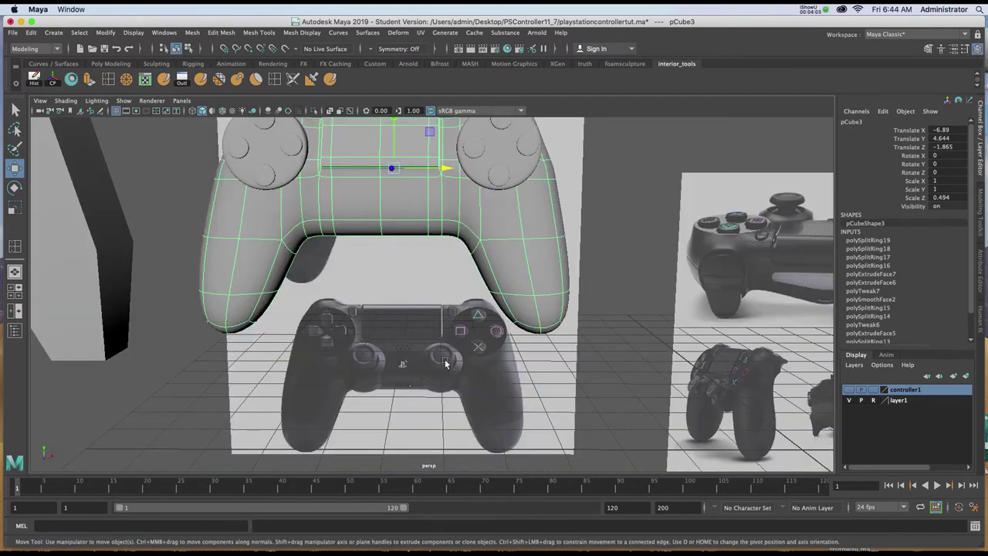
pyautogui.keyDown('alt'); pyautogui.moveTo(501, 221); pyautogui.dragTo(484, 302, button='middle'); pyautogui.keyUp('alt')
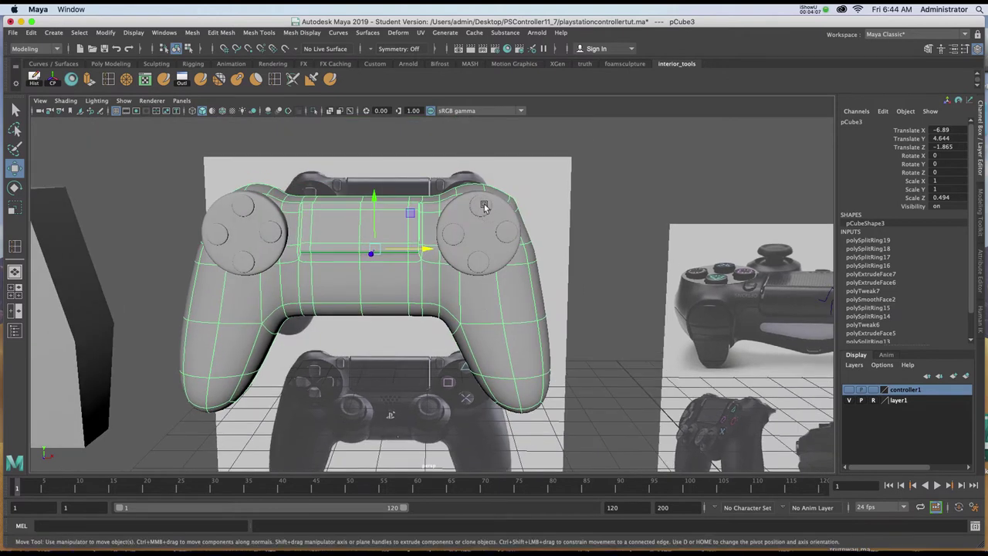
# Duplicate the face-button disc, place the copy over the nearby thumbstick in the front view at X -5.868, Y 3.838, and scale it to 0.764.
pyautogui.click(480, 232)
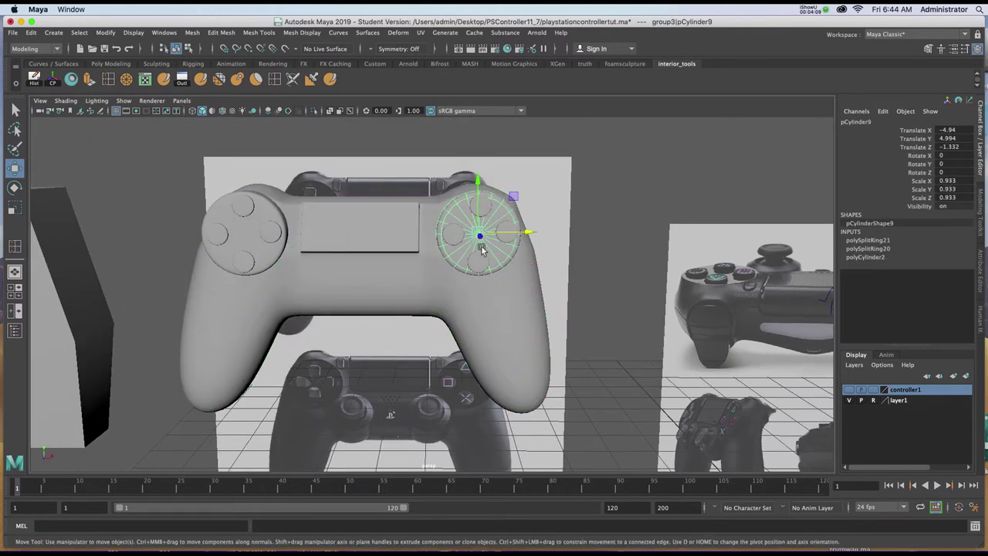
pyautogui.hotkey('ctrl', 'd')
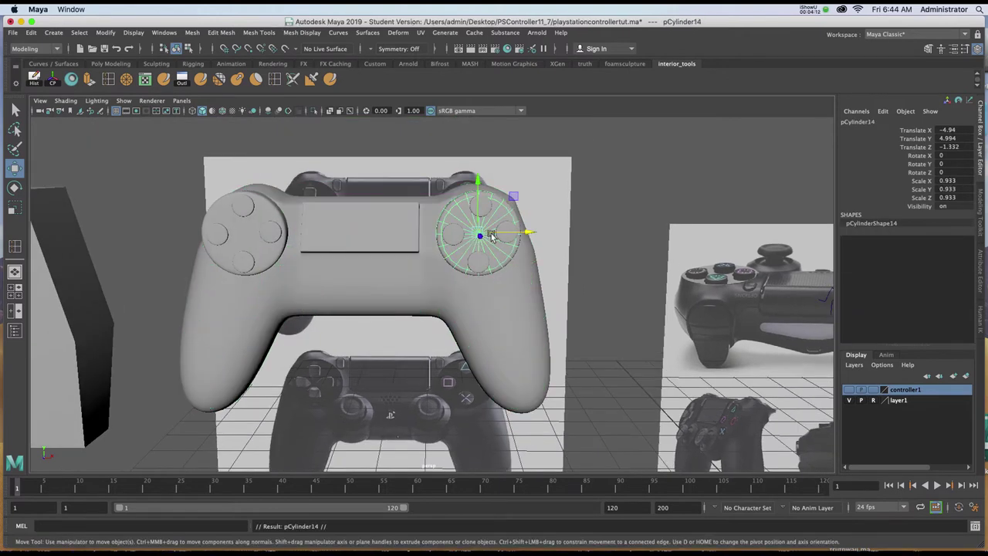
pyautogui.press('space')
pyautogui.press('space')
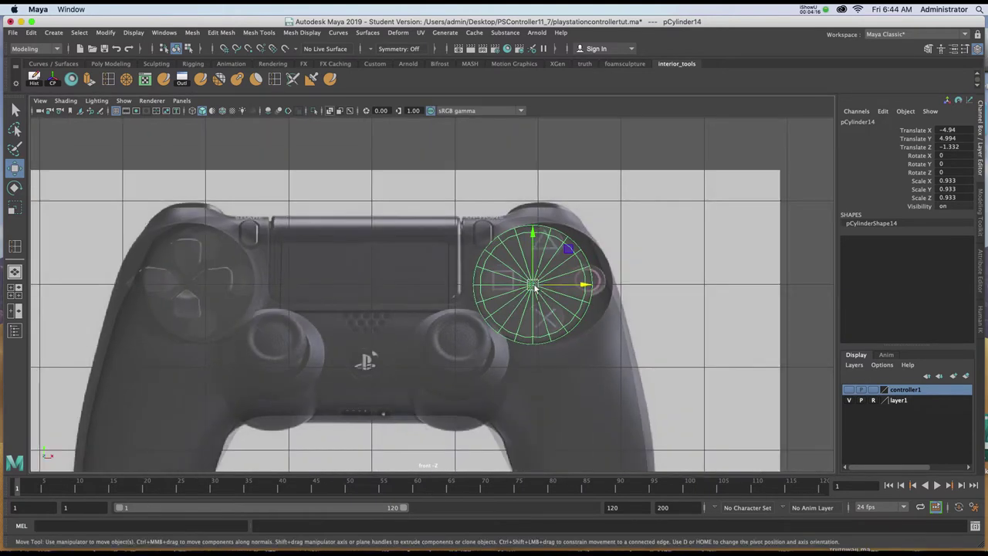
pyautogui.moveTo(534, 286); pyautogui.dragTo(455, 382)
pyautogui.press('r')
pyautogui.press('w')
pyautogui.press('space')
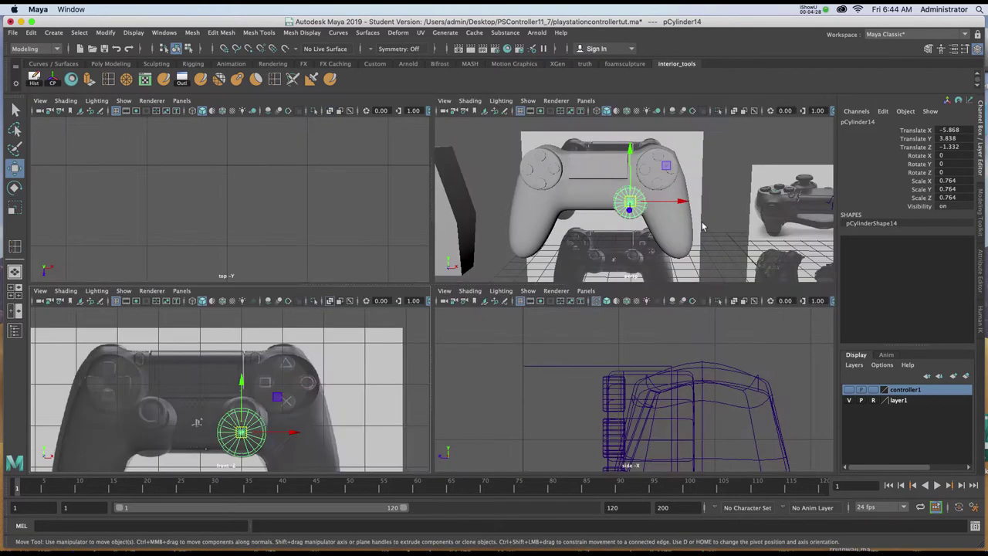
pyautogui.press('space')
# Stretch the thumbstick cylinder along its depth to Scale Z 0.898 in the perspective view.
pyautogui.keyDown('alt'); pyautogui.moveTo(667, 199); pyautogui.dragTo(410, 253); pyautogui.keyUp('alt')
pyautogui.keyDown('alt'); pyautogui.moveTo(369, 298); pyautogui.dragTo(404, 297); pyautogui.keyUp('alt')
pyautogui.press('r')
pyautogui.keyDown('alt'); pyautogui.moveTo(457, 286); pyautogui.dragTo(410, 268, button='middle'); pyautogui.keyUp('alt')
pyautogui.keyDown('alt'); pyautogui.moveTo(556, 255); pyautogui.dragTo(500, 252); pyautogui.keyUp('alt')
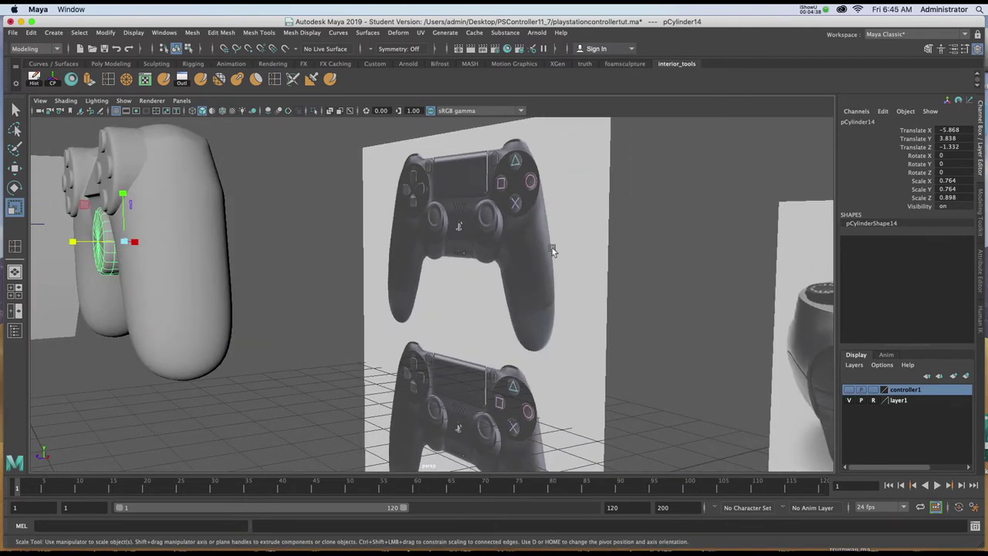
# Examine the thumbstick shape in the reference images and compare it with the new cylinder on the controller.
pyautogui.keyDown('alt'); pyautogui.moveTo(500, 252); pyautogui.dragTo(378, 225, button='middle'); pyautogui.keyUp('alt')
pyautogui.keyDown('alt'); pyautogui.moveTo(378, 225); pyautogui.dragTo(559, 235); pyautogui.keyUp('alt')
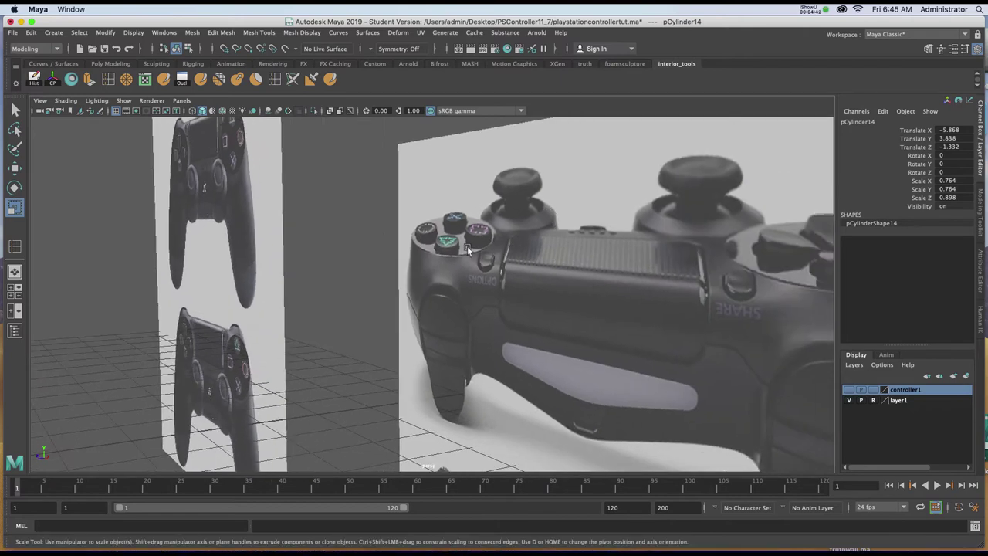
pyautogui.keyDown('alt'); pyautogui.moveTo(454, 240); pyautogui.dragTo(530, 258, button='middle'); pyautogui.keyUp('alt')
pyautogui.keyDown('alt'); pyautogui.moveTo(305, 241); pyautogui.dragTo(368, 263, button='middle'); pyautogui.keyUp('alt')
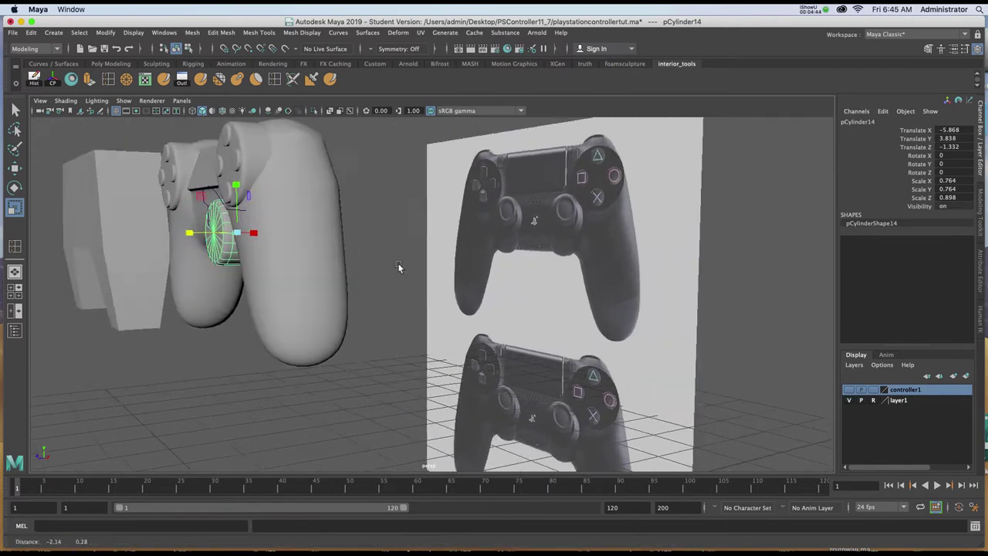
pyautogui.keyDown('alt'); pyautogui.moveTo(368, 264); pyautogui.dragTo(437, 271); pyautogui.keyUp('alt')
pyautogui.keyDown('alt'); pyautogui.moveTo(437, 271); pyautogui.dragTo(459, 466, button='right'); pyautogui.keyUp('alt')
pyautogui.keyDown('alt'); pyautogui.moveTo(362, 283); pyautogui.dragTo(377, 285); pyautogui.keyUp('alt')
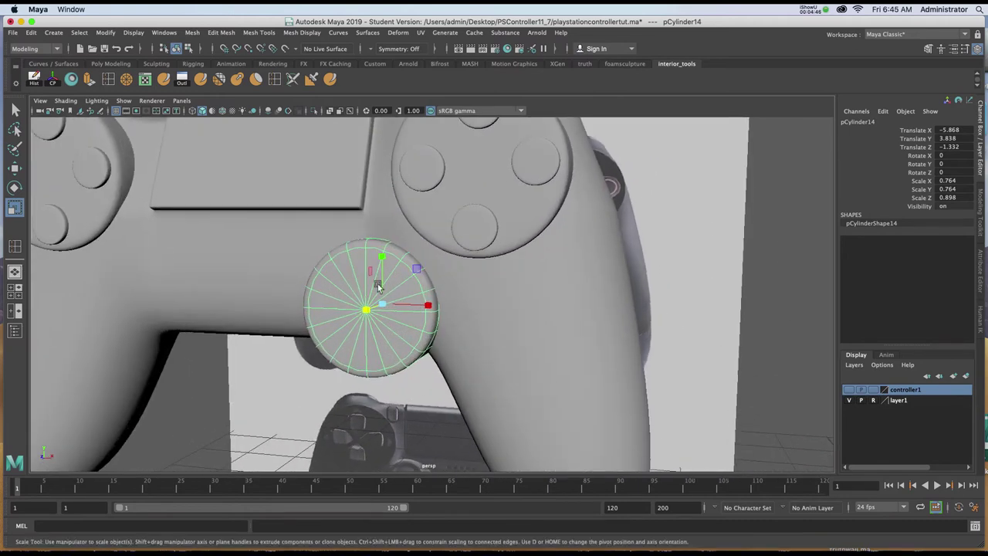
# Turn off smooth preview on the thumbstick cylinder and select all the triangular faces of its front cap.
pyautogui.press('1')
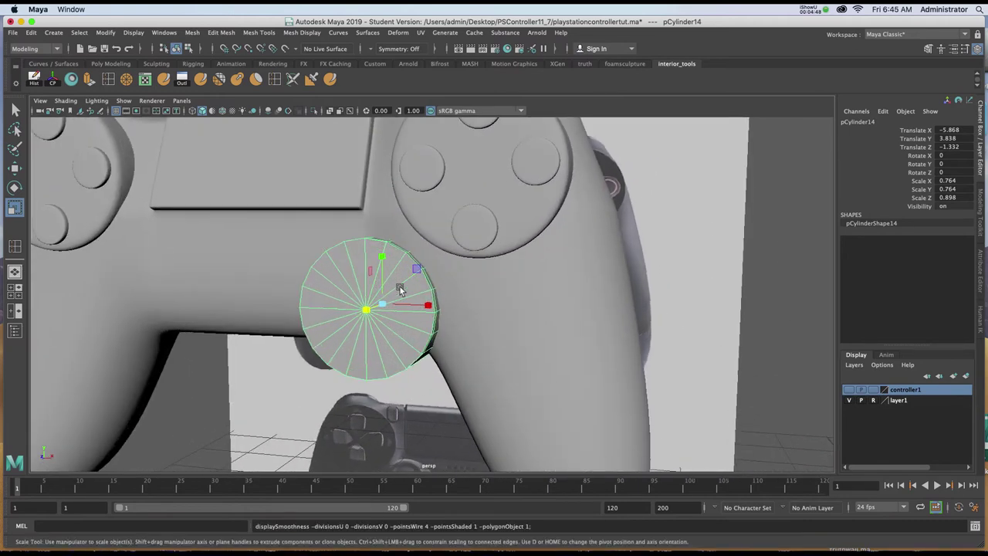
pyautogui.keyDown('alt'); pyautogui.moveTo(413, 289); pyautogui.dragTo(343, 274); pyautogui.keyUp('alt')
pyautogui.keyDown('alt'); pyautogui.moveTo(342, 273); pyautogui.dragTo(459, 316, button='middle'); pyautogui.keyUp('alt')
pyautogui.keyDown('alt'); pyautogui.moveTo(460, 318); pyautogui.dragTo(394, 310); pyautogui.keyUp('alt')
pyautogui.rightClick(397, 310)
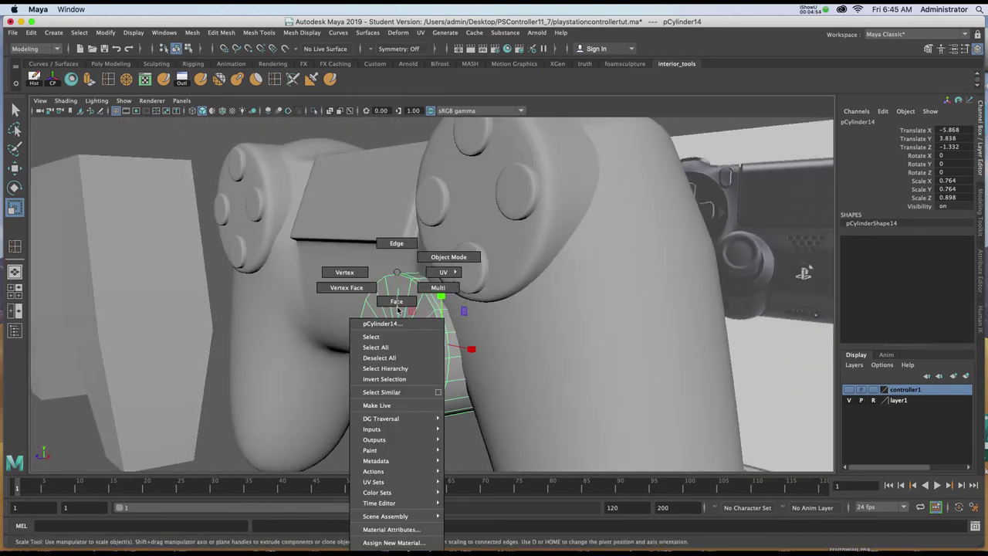
pyautogui.click(397, 302)
pyautogui.click(417, 301)
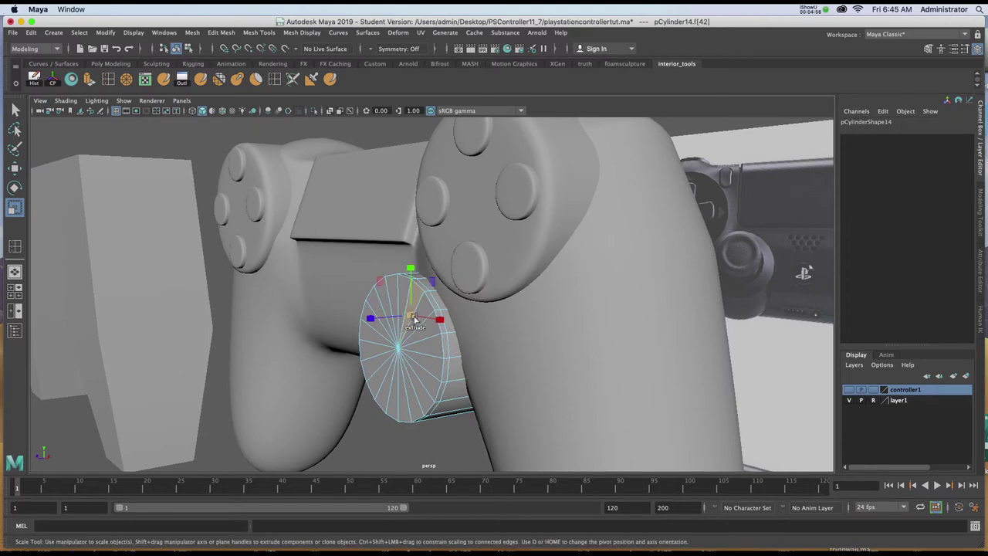
pyautogui.keyDown('shift'); pyautogui.click(390, 291); pyautogui.keyUp('shift')
pyautogui.keyDown('shift'); pyautogui.click(383, 295); pyautogui.keyUp('shift')
pyautogui.keyDown('shift'); pyautogui.click(375, 301); pyautogui.keyUp('shift')
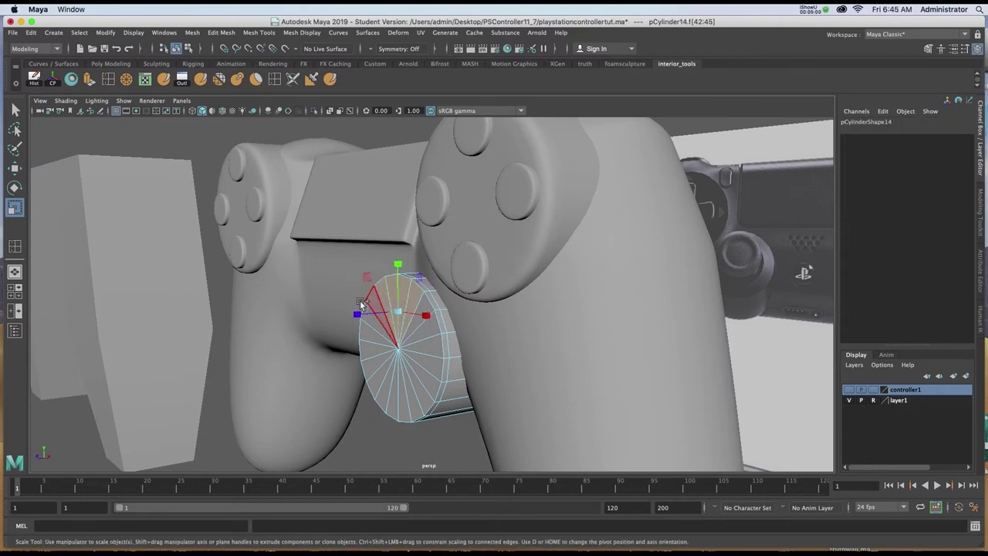
pyautogui.keyDown('shift'); pyautogui.click(372, 318); pyautogui.keyUp('shift')
pyautogui.keyDown('shift'); pyautogui.click(373, 334); pyautogui.keyUp('shift')
pyautogui.keyDown('shift'); pyautogui.click(372, 336); pyautogui.keyUp('shift')
pyautogui.keyDown('shift'); pyautogui.click(370, 349); pyautogui.keyUp('shift')
pyautogui.keyDown('shift'); pyautogui.click(372, 367); pyautogui.keyUp('shift')
pyautogui.keyDown('shift'); pyautogui.click(379, 385); pyautogui.keyUp('shift')
pyautogui.keyDown('shift'); pyautogui.click(387, 400); pyautogui.keyUp('shift')
pyautogui.keyDown('shift'); pyautogui.click(404, 413); pyautogui.keyUp('shift')
pyautogui.keyDown('shift'); pyautogui.click(429, 401); pyautogui.keyUp('shift')
pyautogui.keyDown('shift'); pyautogui.click(434, 384); pyautogui.keyUp('shift')
pyautogui.keyDown('shift'); pyautogui.click(436, 364); pyautogui.keyUp('shift')
pyautogui.keyDown('shift'); pyautogui.click(434, 346); pyautogui.keyUp('shift')
pyautogui.keyDown('shift'); pyautogui.click(432, 328); pyautogui.keyUp('shift')
pyautogui.keyDown('shift'); pyautogui.click(425, 309); pyautogui.keyUp('shift')
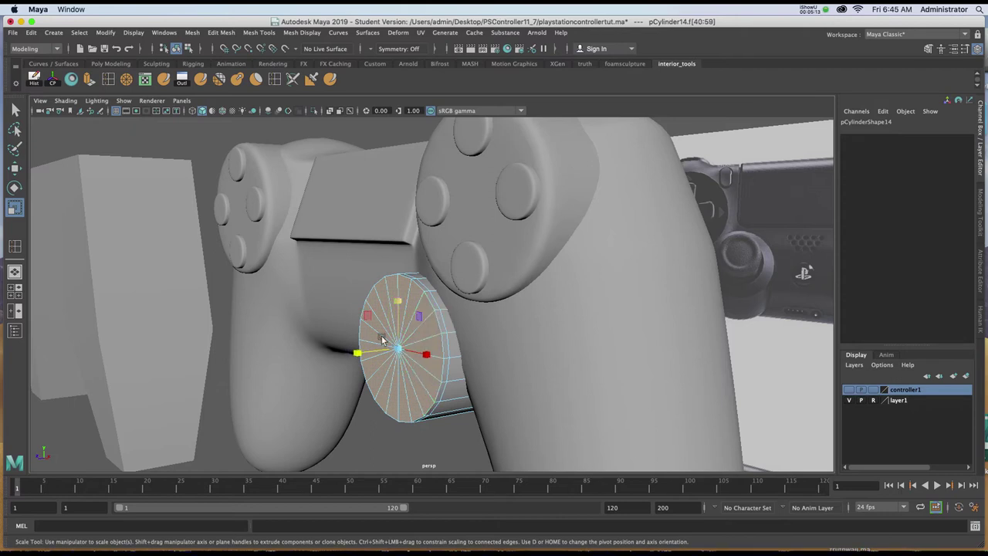
# Shrink the selected cap faces uniformly to bevel the thumbstick's front edge, and adjust their position along the depth axis.
pyautogui.moveTo(396, 347); pyautogui.dragTo(373, 359)
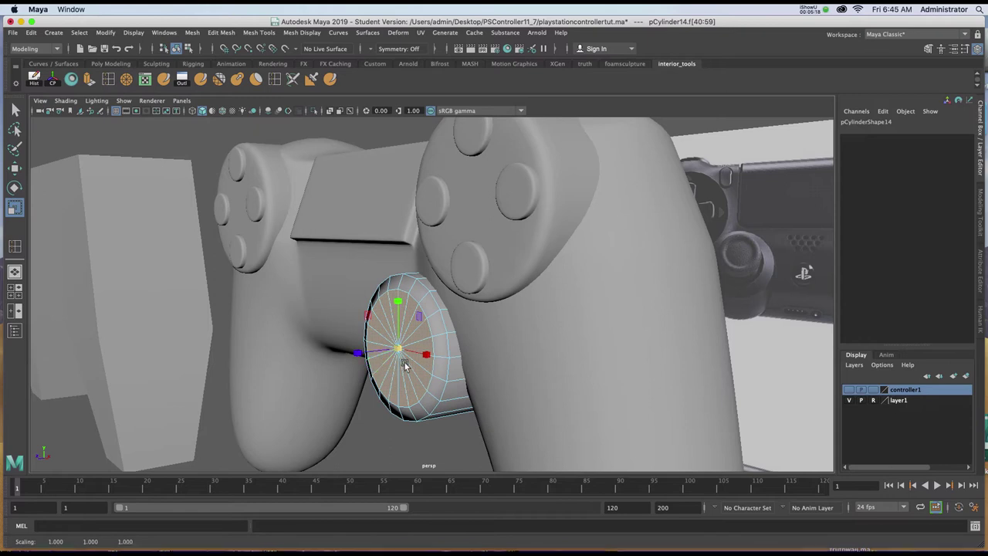
pyautogui.press('w')
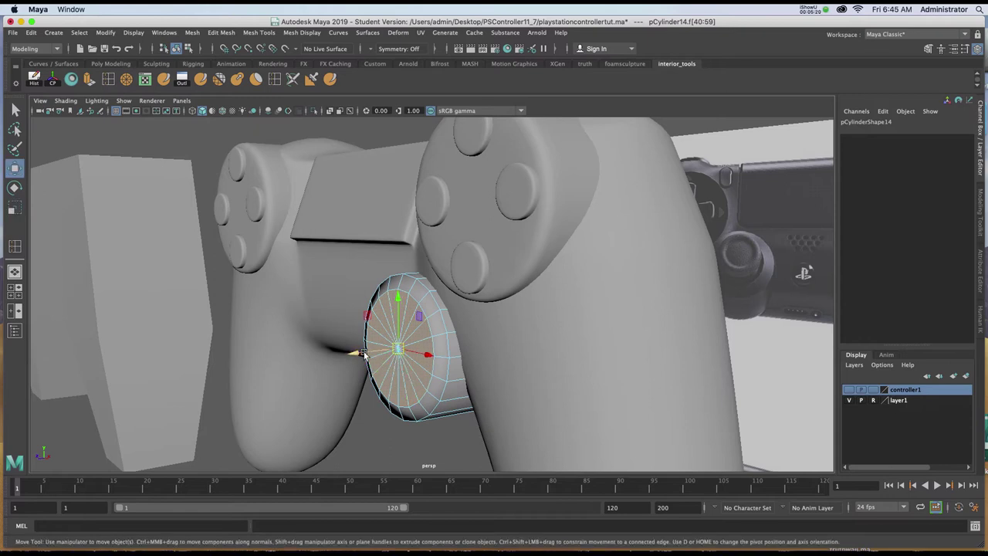
pyautogui.moveTo(357, 355); pyautogui.dragTo(421, 347)
pyautogui.keyDown('alt'); pyautogui.moveTo(421, 347); pyautogui.dragTo(394, 315, button='middle'); pyautogui.keyUp('alt')
pyautogui.scroll(-4, 412, 319)
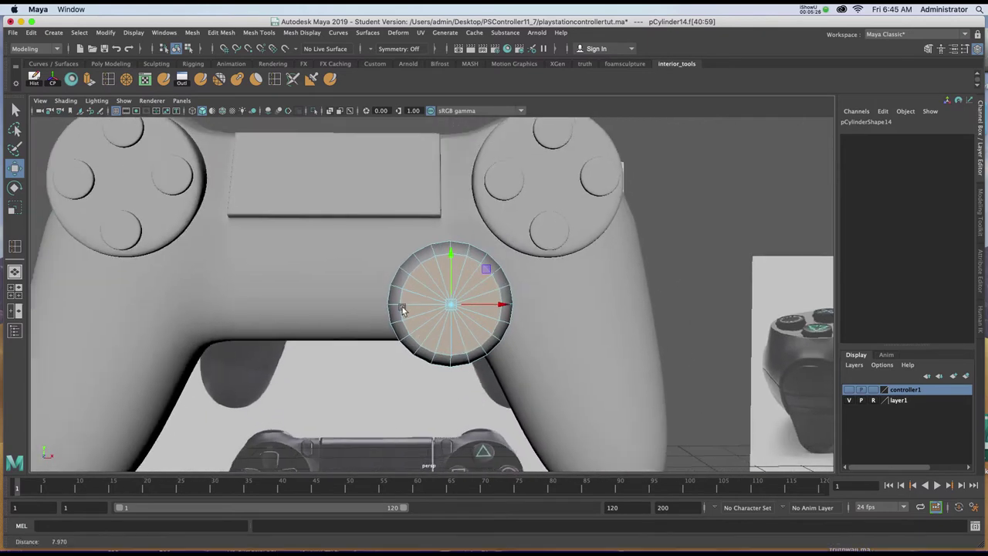
# Examine the thumbsticks in the reference images from several angles, then frame the selected cap faces.
pyautogui.keyDown('alt'); pyautogui.moveTo(383, 292); pyautogui.dragTo(584, 304); pyautogui.keyUp('alt')
pyautogui.keyDown('alt'); pyautogui.moveTo(659, 274); pyautogui.dragTo(591, 253); pyautogui.keyUp('alt')
pyautogui.keyDown('alt'); pyautogui.moveTo(763, 282); pyautogui.dragTo(399, 162); pyautogui.keyUp('alt')
pyautogui.keyDown('alt'); pyautogui.moveTo(731, 256); pyautogui.dragTo(390, 179); pyautogui.keyUp('alt')
pyautogui.keyDown('alt'); pyautogui.moveTo(390, 177); pyautogui.dragTo(388, 166, button='middle'); pyautogui.keyUp('alt')
pyautogui.keyDown('alt'); pyautogui.moveTo(554, 213); pyautogui.dragTo(505, 141); pyautogui.keyUp('alt')
pyautogui.keyDown('alt'); pyautogui.moveTo(285, 201); pyautogui.dragTo(906, 216); pyautogui.keyUp('alt')
pyautogui.press('f')
pyautogui.keyDown('alt'); pyautogui.moveTo(571, 284); pyautogui.dragTo(495, 202); pyautogui.keyUp('alt')
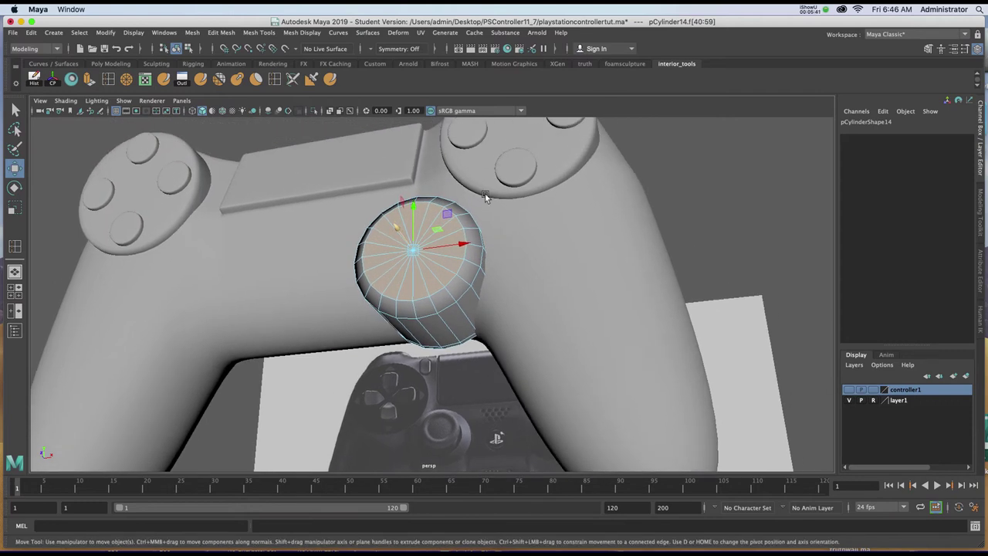
# Extrude the thumbstick's cap faces and inset them by scaling the extrusion to 0.917, 0.941, 0.917.
pyautogui.click(90, 80)
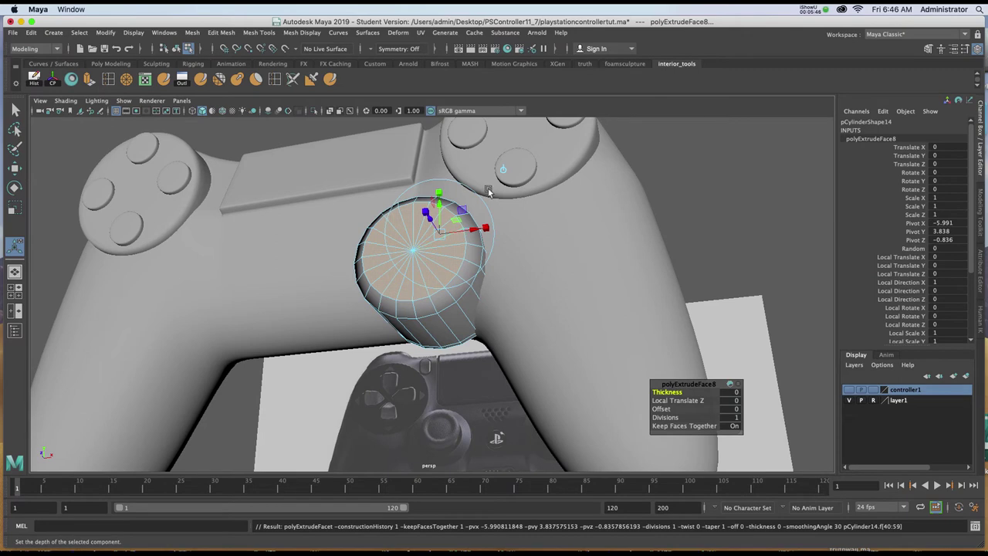
pyautogui.press('t')
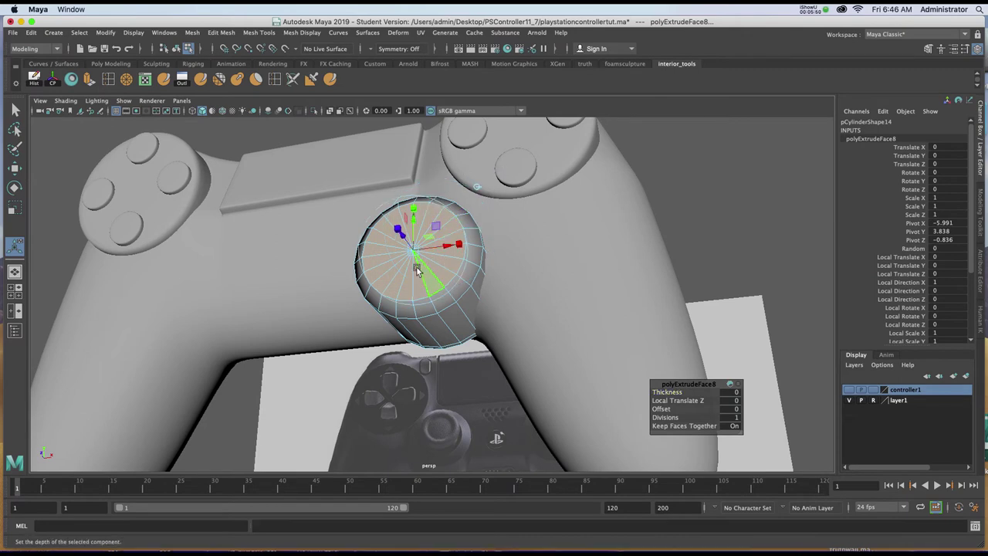
pyautogui.moveTo(409, 271); pyautogui.dragTo(405, 270)
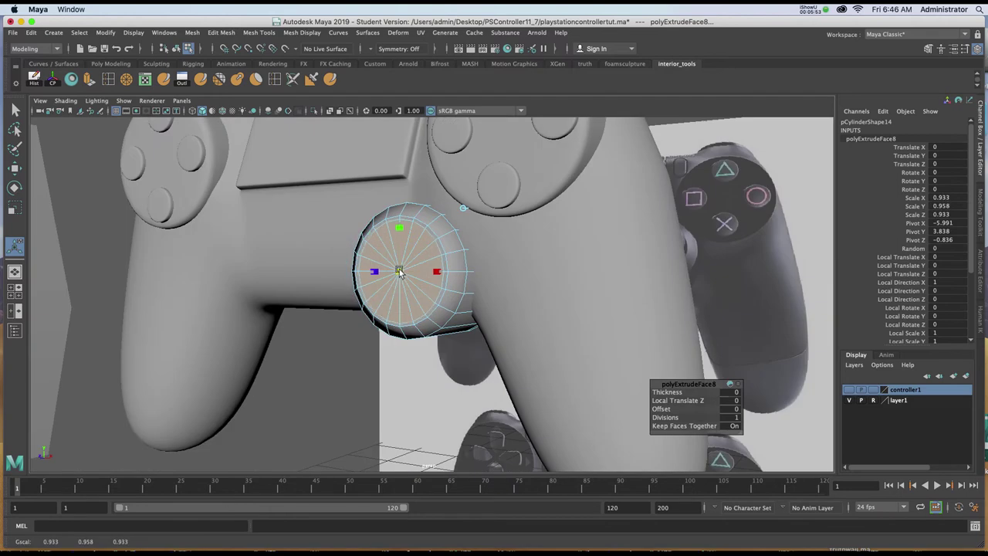
pyautogui.keyDown('alt'); pyautogui.moveTo(404, 270); pyautogui.dragTo(437, 231); pyautogui.keyUp('alt')
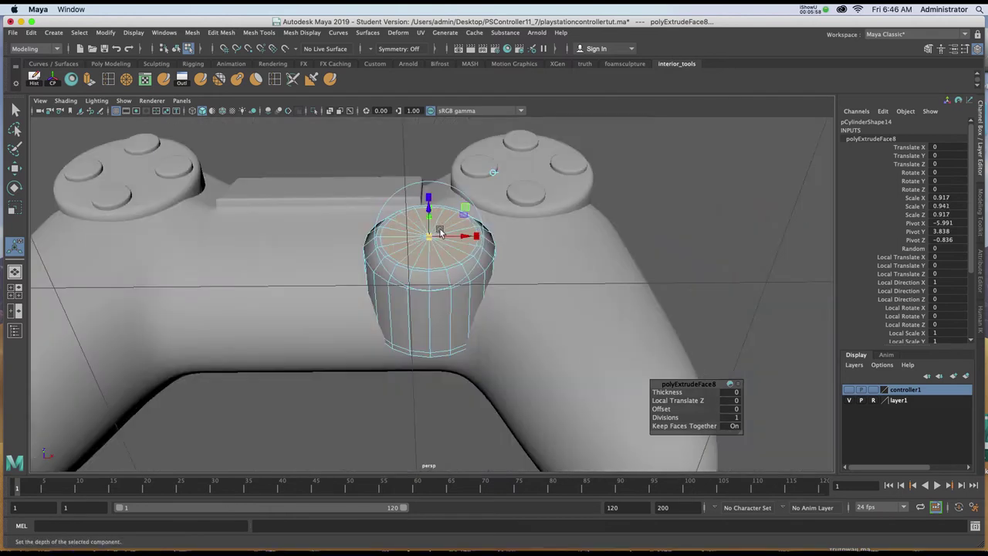
# Extrude the inset cap faces again and push them inward to Translate Z -0.122, recessing the thumbstick's top.
pyautogui.hotkey('ctrl', 'e')
pyautogui.click(519, 162)
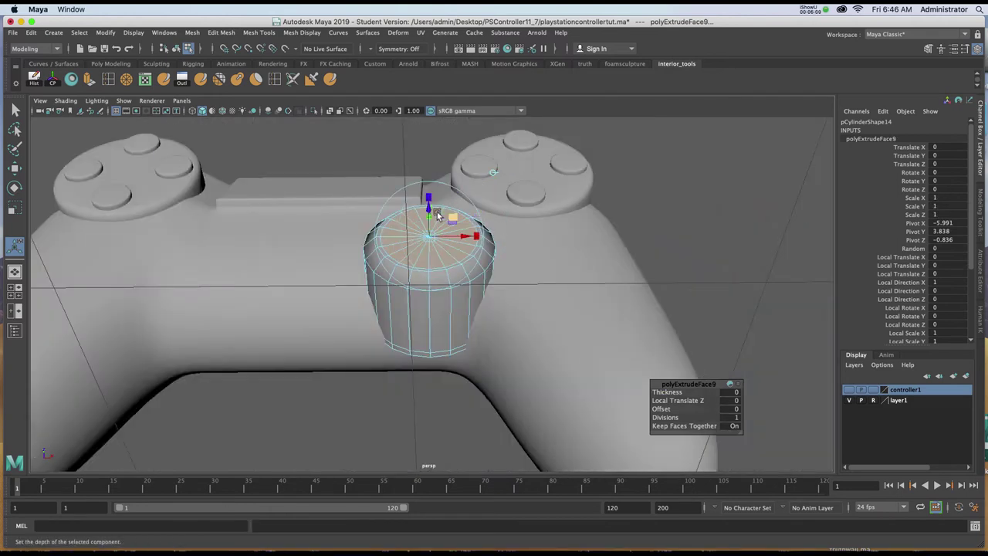
pyautogui.moveTo(432, 214); pyautogui.dragTo(433, 217)
pyautogui.hotkey('ctrl', 'z')
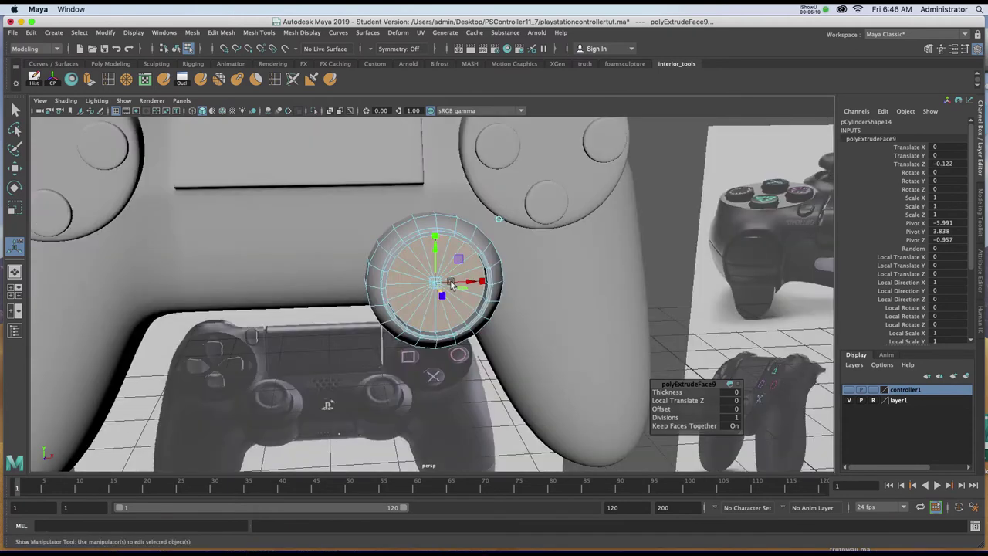
# Extrude the thumbstick's recessed cap faces once more, and return the cylinder to object selection.
pyautogui.hotkey('ctrl', 'e')
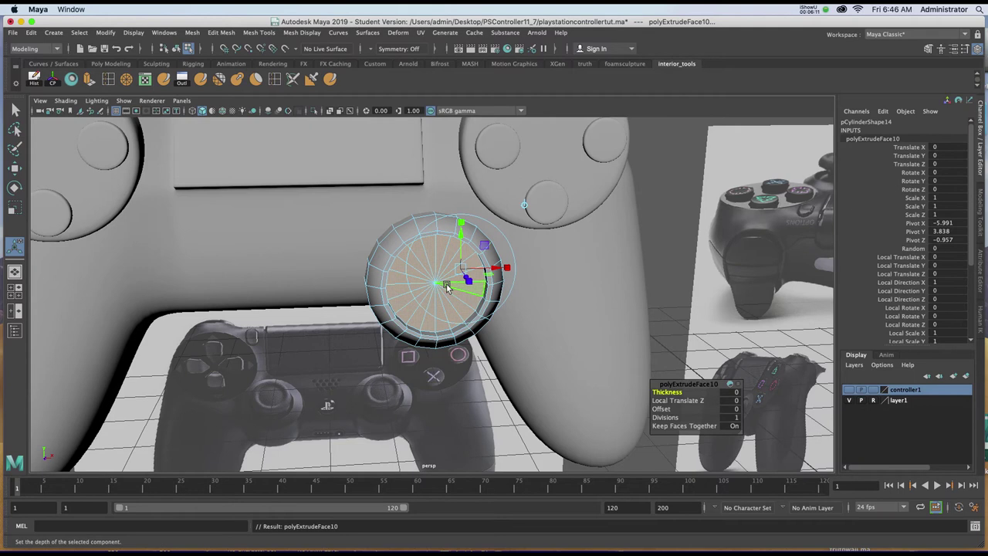
pyautogui.keyDown('alt'); pyautogui.moveTo(455, 274); pyautogui.dragTo(393, 259); pyautogui.keyUp('alt')
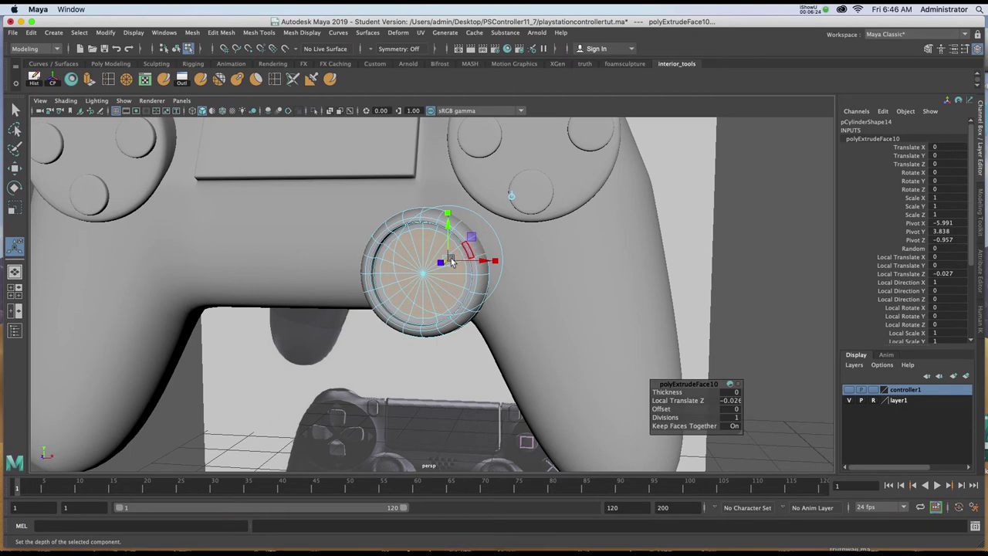
pyautogui.rightClick(380, 241)
pyautogui.click(402, 231)
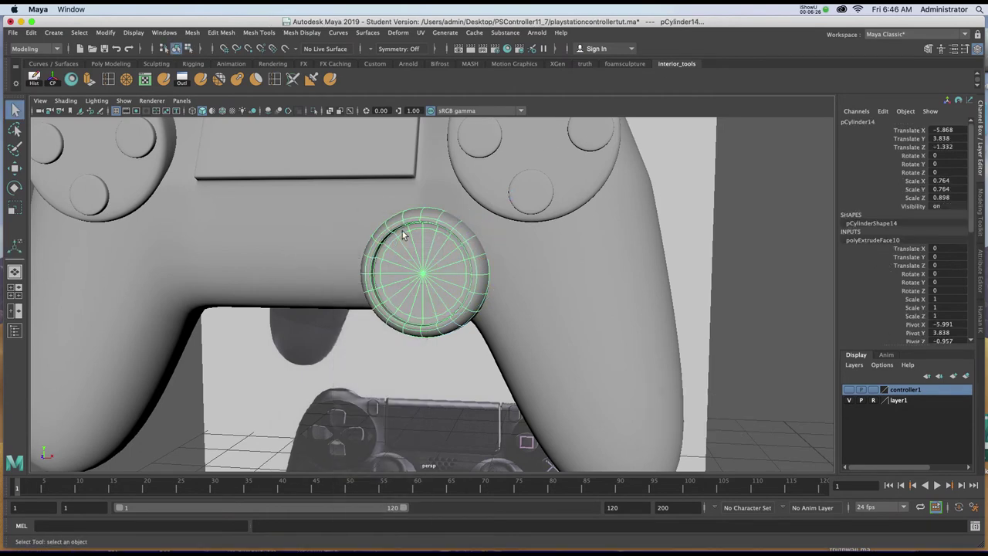
# Hide the layer1 reference in the front view and scale the thumbstick cylinder down to 0.66, 0.66, 0.776.
pyautogui.press('space')
pyautogui.press('space')
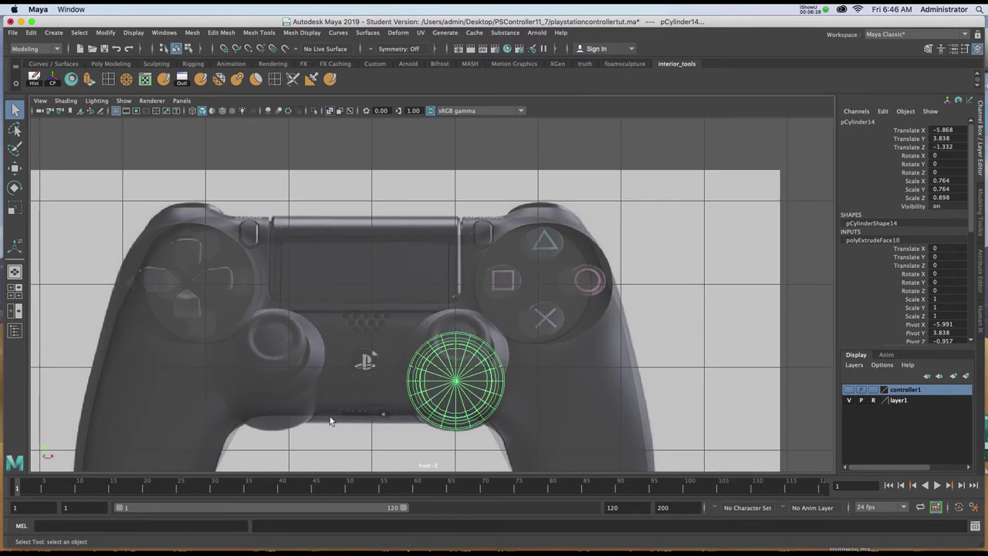
pyautogui.scroll(2, 363, 379)
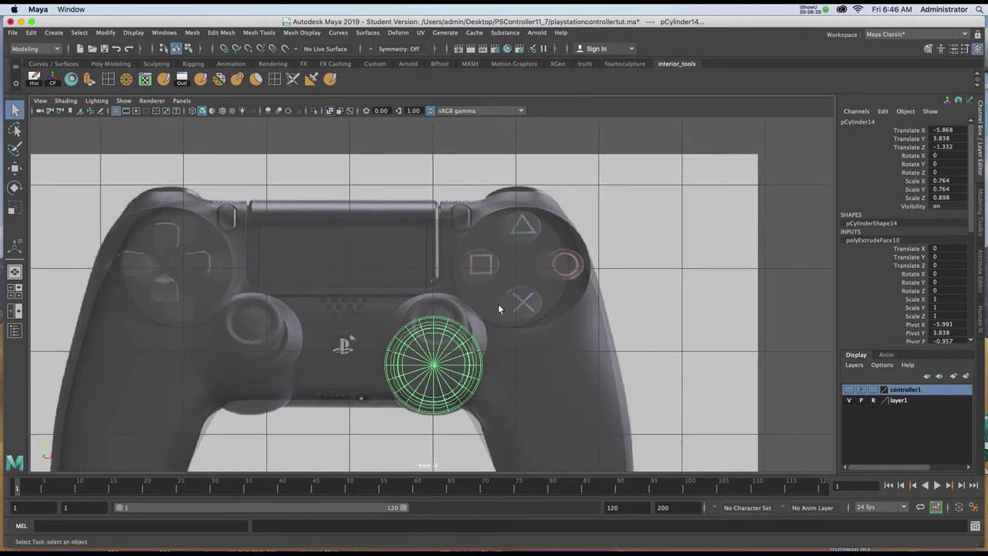
pyautogui.click(850, 400)
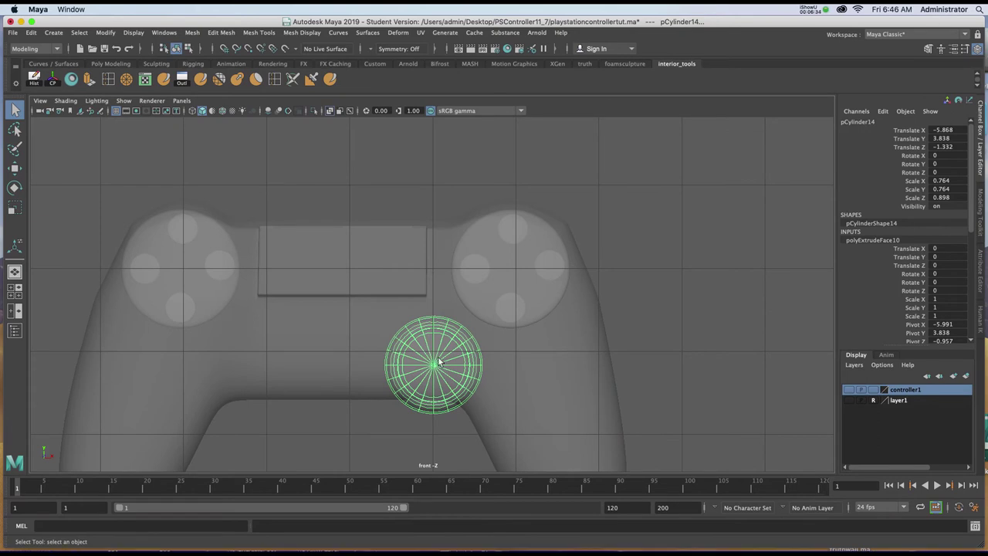
pyautogui.press('r')
pyautogui.moveTo(434, 364); pyautogui.dragTo(423, 374)
# Lower the thumbstick cylinder to Translate Y 3.73, and show the layer1 reference again.
pyautogui.press('w')
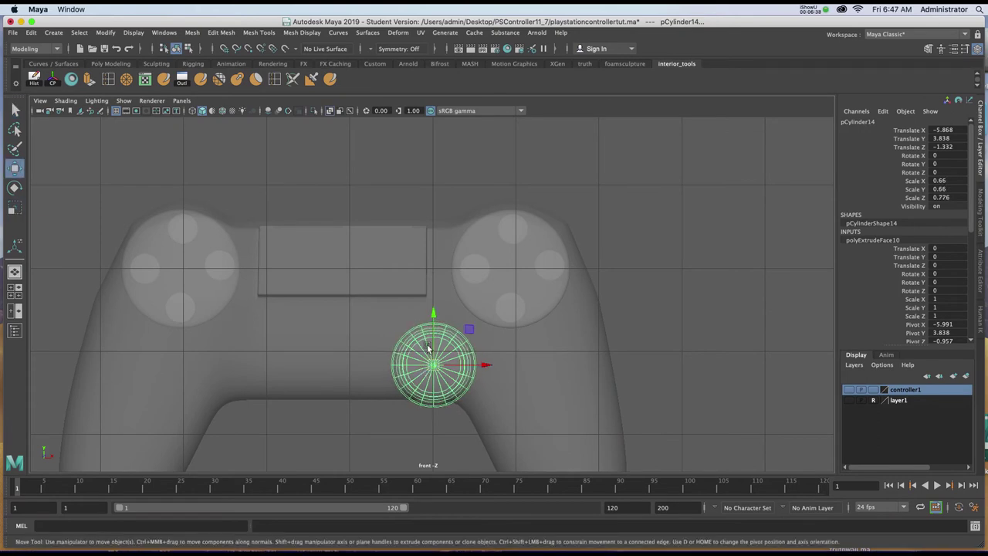
pyautogui.moveTo(432, 309); pyautogui.dragTo(433, 322)
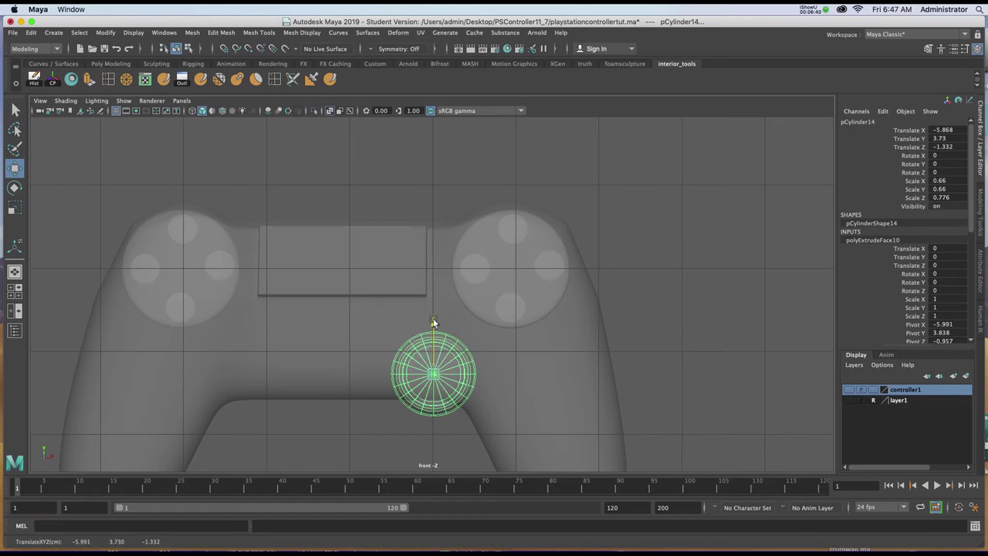
pyautogui.scroll(-1, 437, 344)
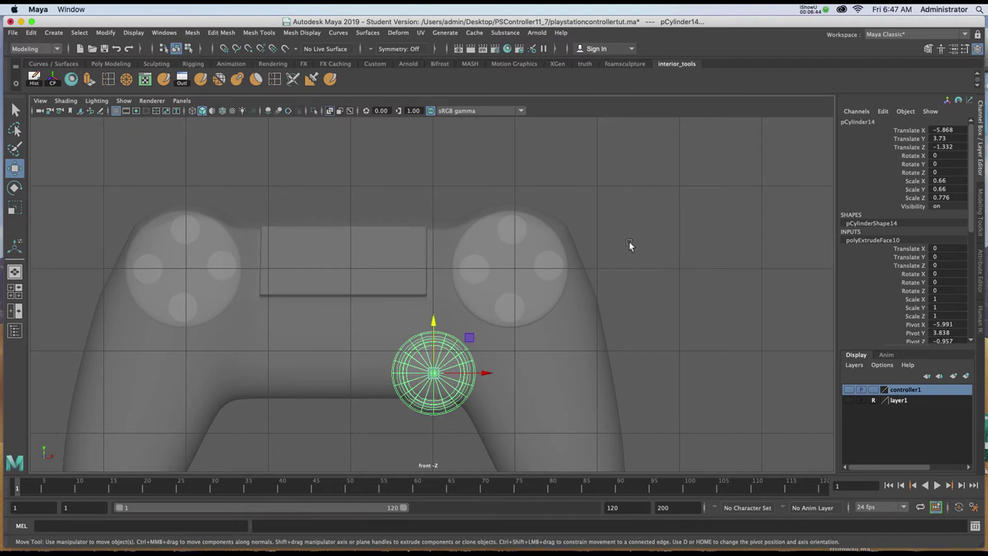
pyautogui.press('space')
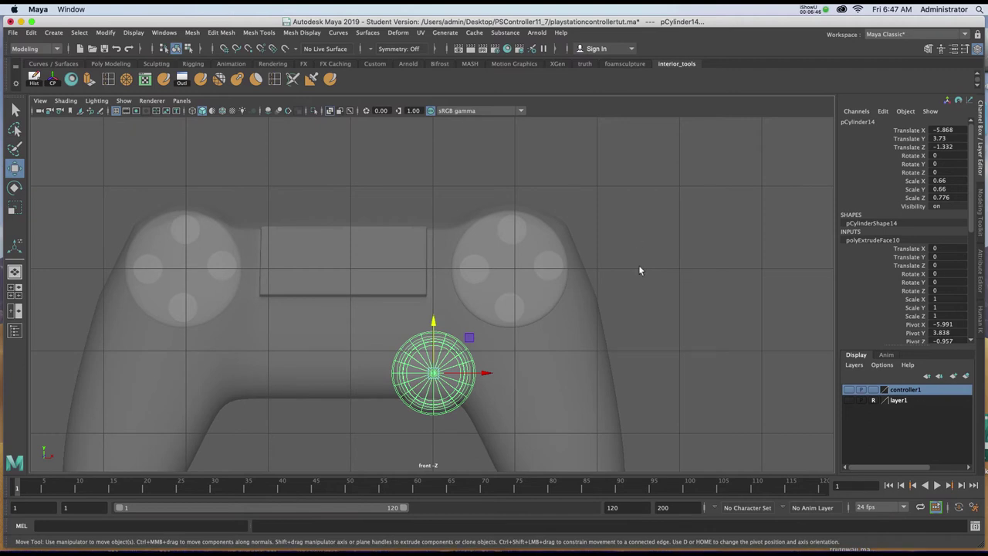
pyautogui.click(849, 400)
pyautogui.press('space')
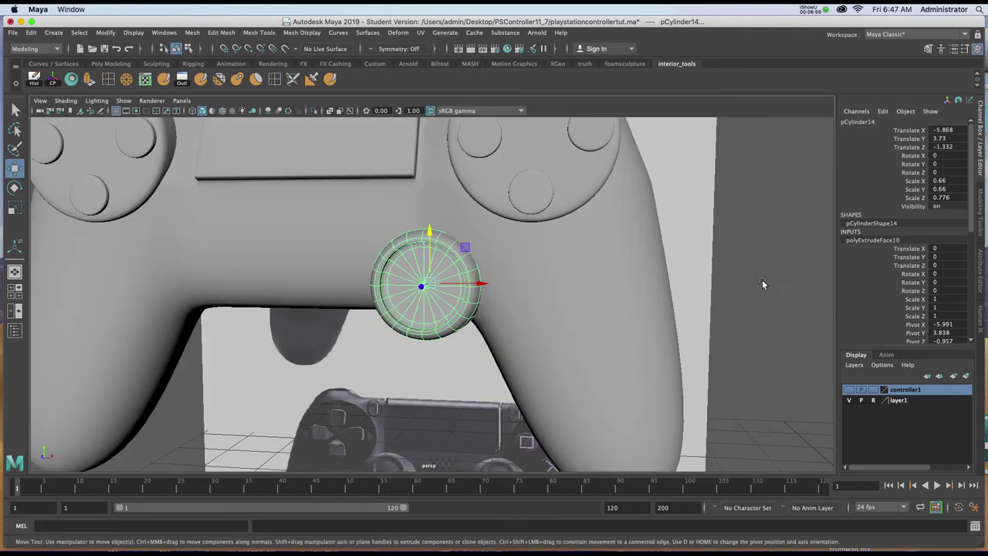
# Examine the thumbstick's profile in the angled reference image and compare it with the cylinder in the side view.
pyautogui.scroll(2, 615, 256)
pyautogui.keyDown('alt'); pyautogui.moveTo(615, 255); pyautogui.dragTo(541, 247, button='middle'); pyautogui.keyUp('alt')
pyautogui.keyDown('alt'); pyautogui.moveTo(633, 235); pyautogui.dragTo(497, 213, button='middle'); pyautogui.keyUp('alt')
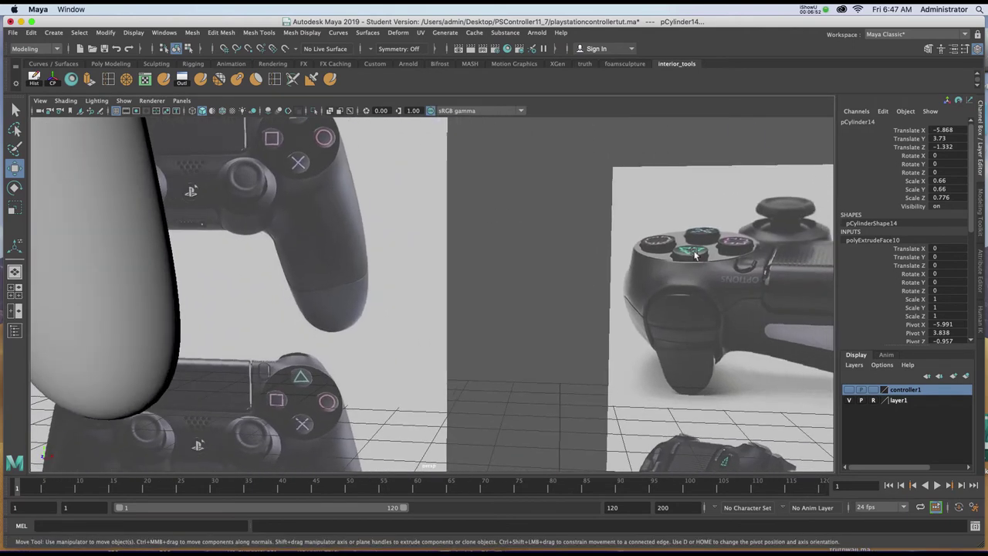
pyautogui.keyDown('alt'); pyautogui.moveTo(598, 207); pyautogui.dragTo(563, 182, button='middle'); pyautogui.keyUp('alt')
pyautogui.keyDown('alt'); pyautogui.moveTo(563, 178); pyautogui.dragTo(705, 185); pyautogui.keyUp('alt')
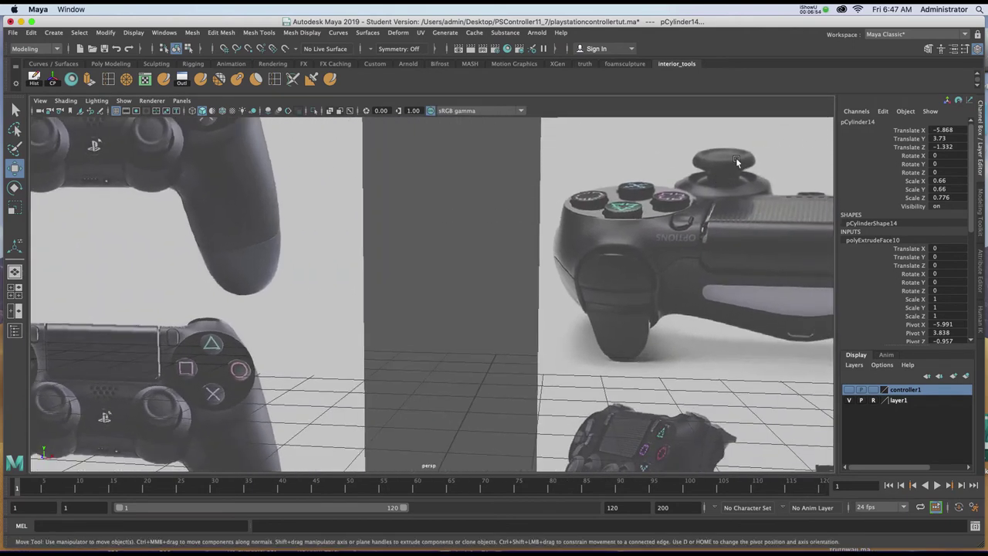
pyautogui.press('space')
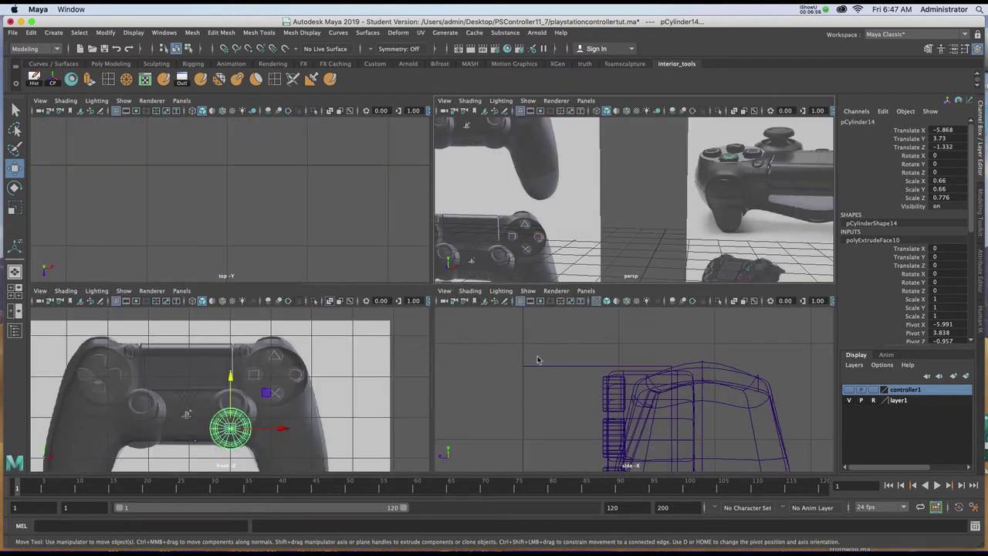
pyautogui.press('space')
pyautogui.scroll(3, 550, 298)
pyautogui.keyDown('alt'); pyautogui.moveTo(555, 399); pyautogui.dragTo(546, 379, button='right'); pyautogui.keyUp('alt')
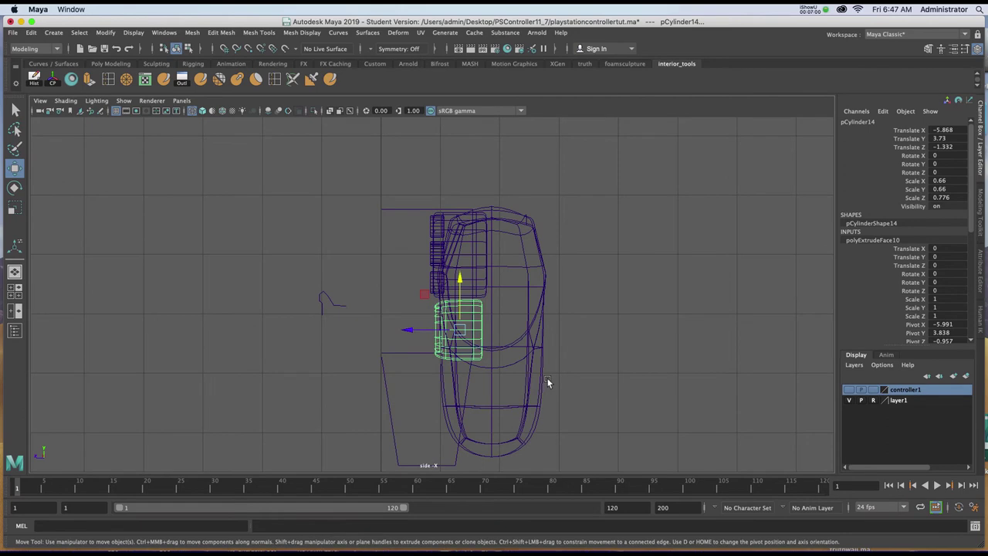
pyautogui.keyDown('alt'); pyautogui.moveTo(430, 243); pyautogui.dragTo(487, 368, button='right'); pyautogui.keyUp('alt')
pyautogui.keyDown('alt'); pyautogui.moveTo(486, 381); pyautogui.dragTo(491, 355, button='middle'); pyautogui.keyUp('alt')
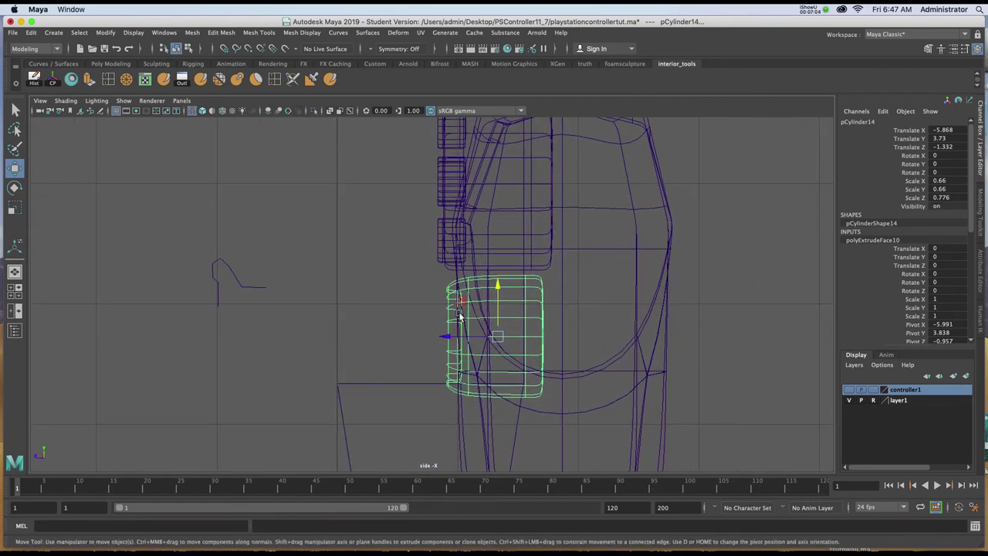
# Move the existing profile curve closer to the controller body, to Translate Y -0.035 and Translate Z -0.39.
pyautogui.click(256, 289)
pyautogui.moveTo(231, 310); pyautogui.dragTo(285, 314)
pyautogui.keyDown('alt'); pyautogui.moveTo(435, 309); pyautogui.dragTo(327, 238, button='right'); pyautogui.keyUp('alt')
# Draw the thumbstick's half profile with a 1 Linear CV curve in the side view, starting at the cylinder's front and ending at the stick's central axis.
pyautogui.press('space')
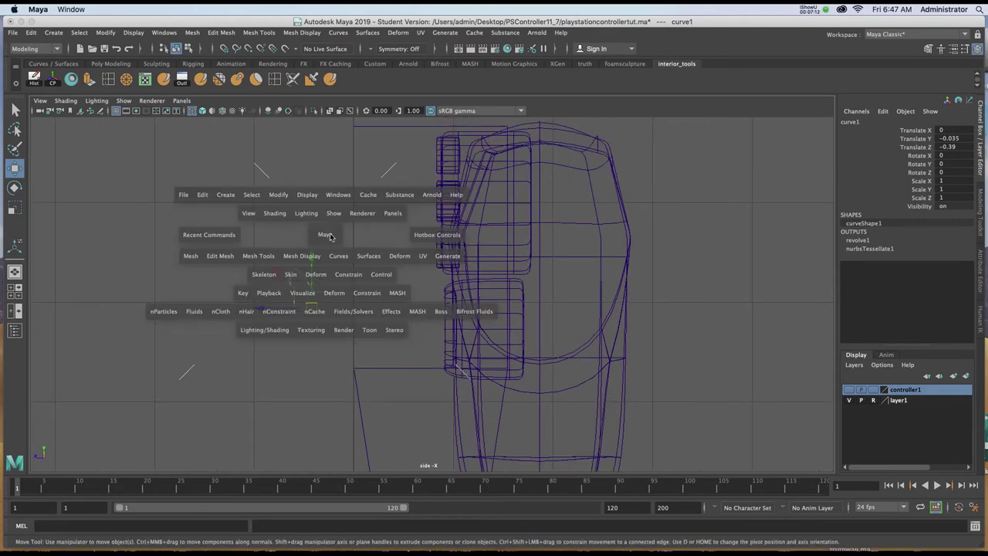
pyautogui.click(226, 195)
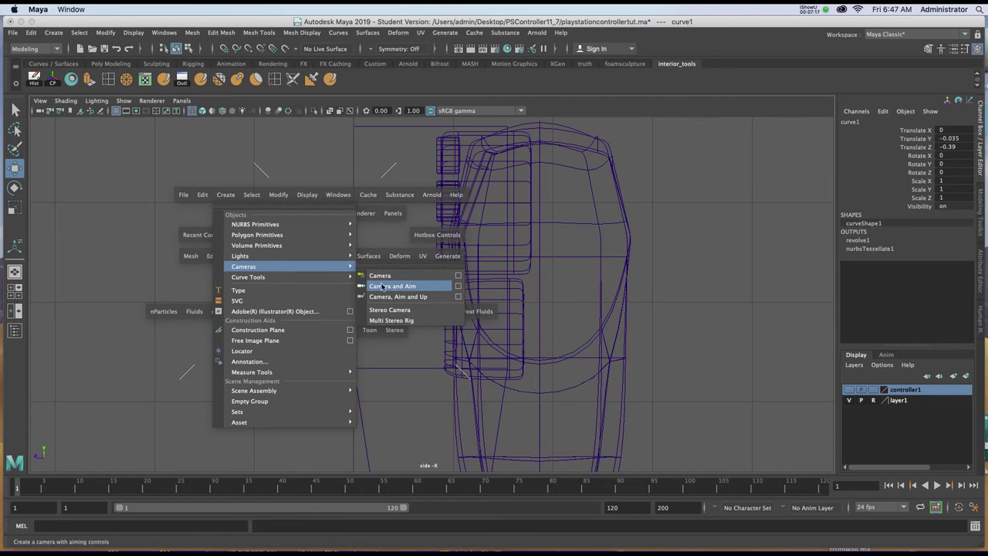
pyautogui.moveTo(340, 277)
pyautogui.click(469, 287)
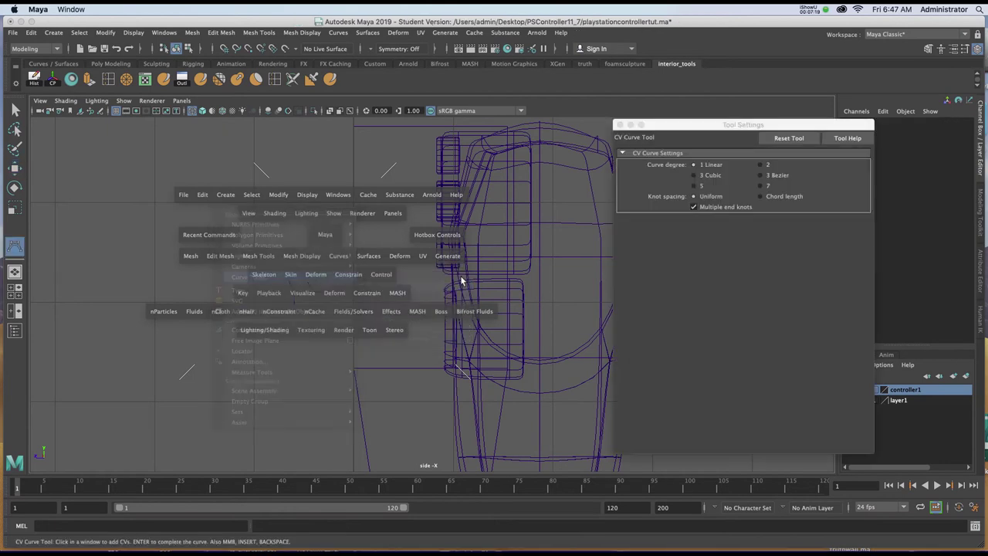
pyautogui.click(696, 165)
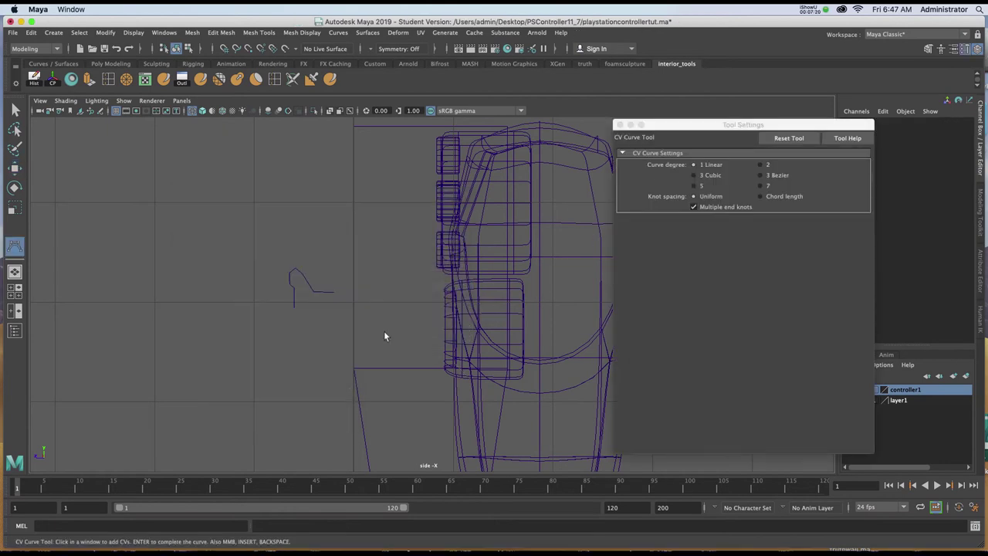
pyautogui.click(449, 317)
pyautogui.click(435, 318)
pyautogui.click(422, 293)
pyautogui.click(421, 287)
pyautogui.click(411, 286)
pyautogui.click(410, 298)
pyautogui.click(415, 300)
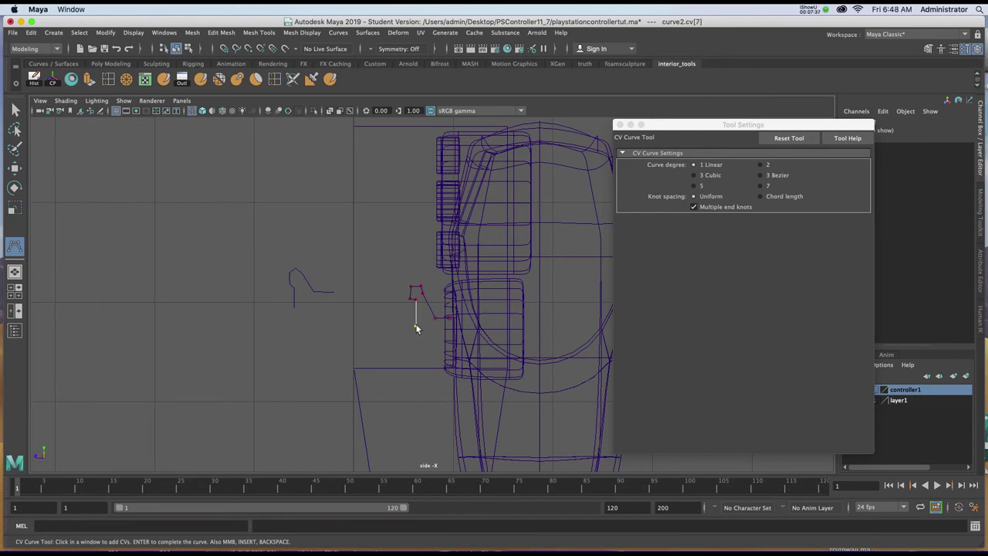
# Place the new curve's pivot at the lower end of the profile, on the thumbstick's central axis, and close the tool settings.
pyautogui.press('w')
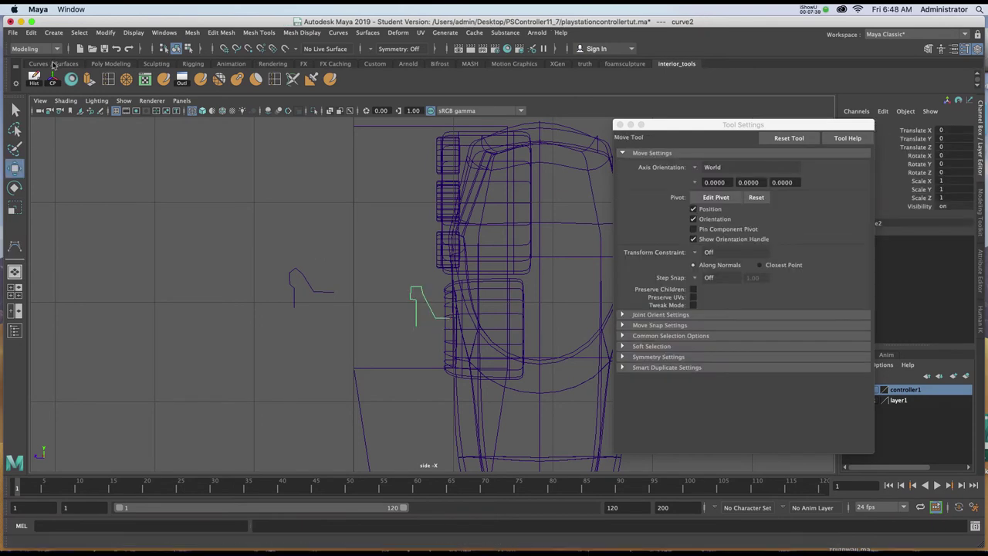
pyautogui.press('d')
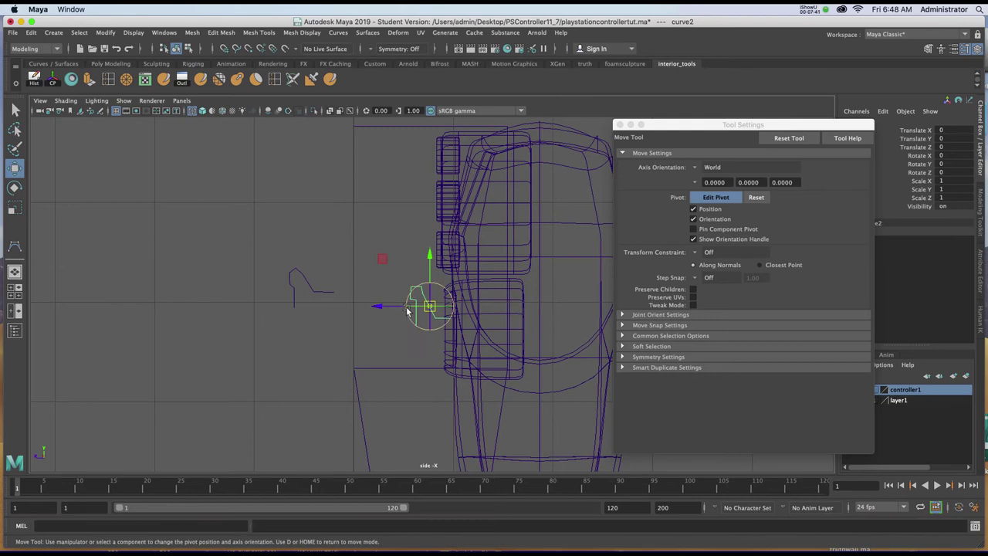
pyautogui.moveTo(432, 258)
pyautogui.mouseDown()
pyautogui.moveTo(432, 286)
pyautogui.moveTo(434, 270)
pyautogui.mouseUp()
pyautogui.moveTo(386, 329); pyautogui.dragTo(371, 330)
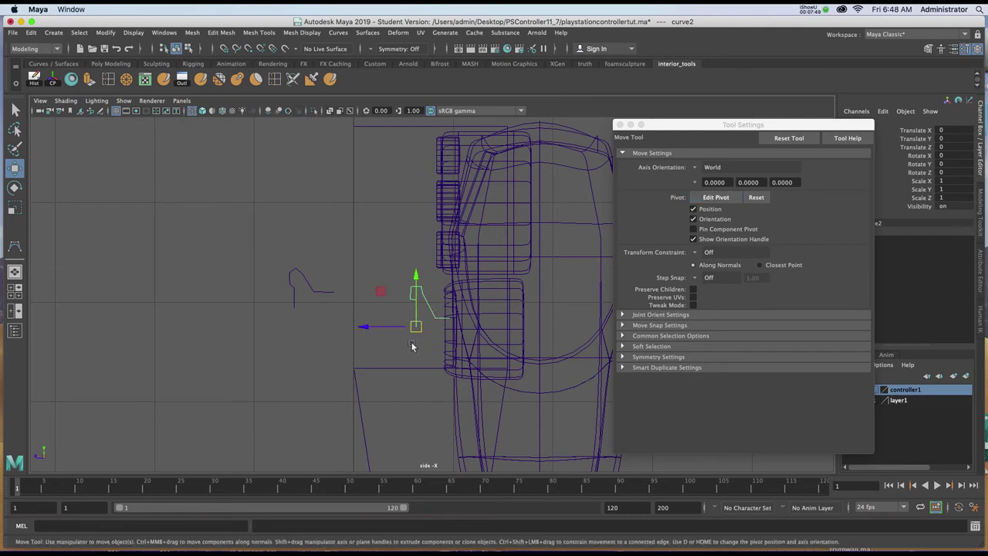
pyautogui.click(620, 124)
# Revolve the profile curve 360 degrees about the Z axis with polygon output to form the thumbstick.
pyautogui.press('space')
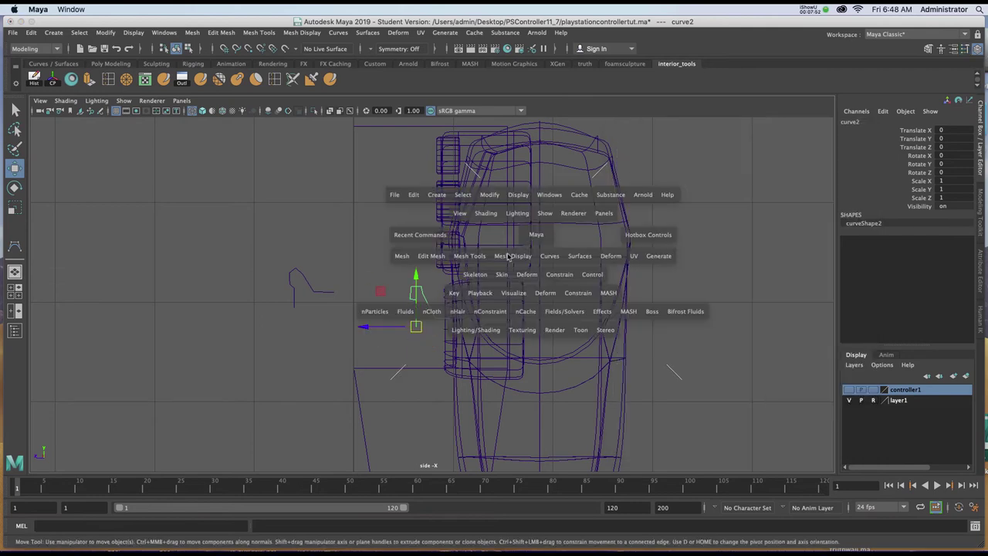
pyautogui.click(581, 258)
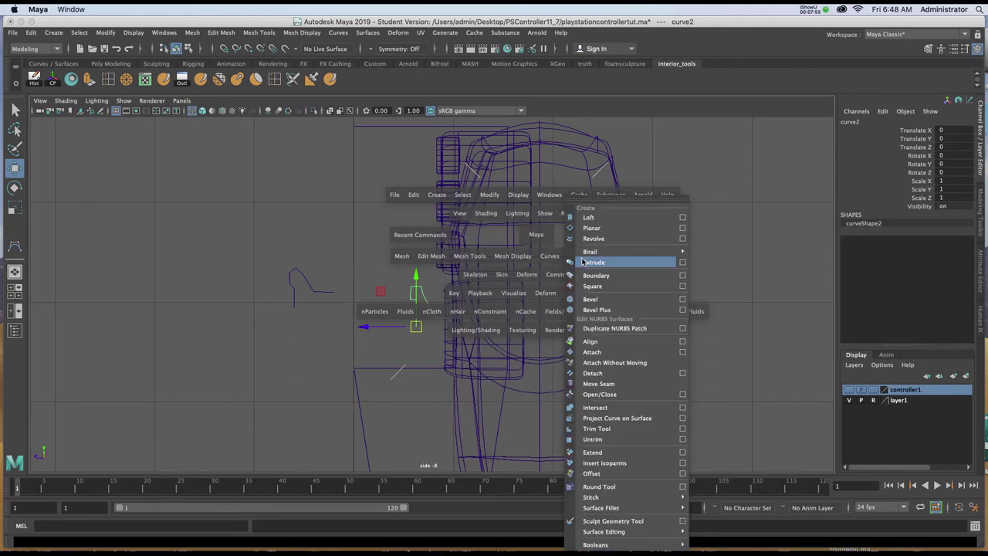
pyautogui.click(683, 241)
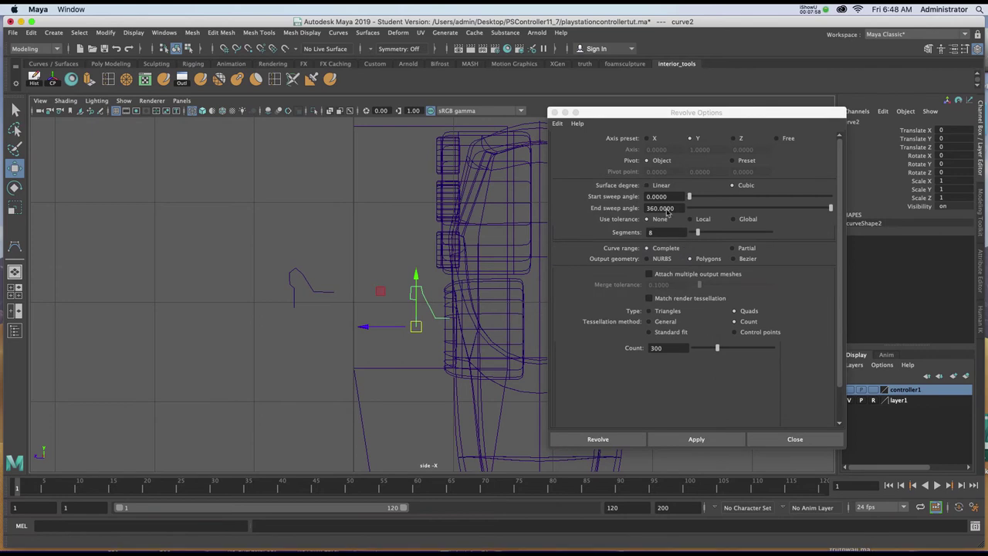
pyautogui.moveTo(626, 114); pyautogui.dragTo(610, 122)
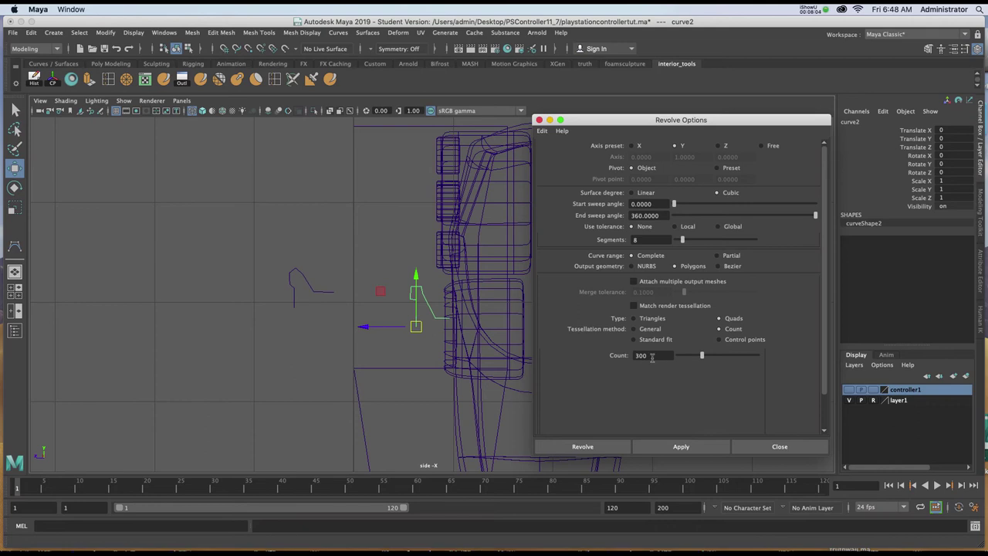
pyautogui.click(660, 446)
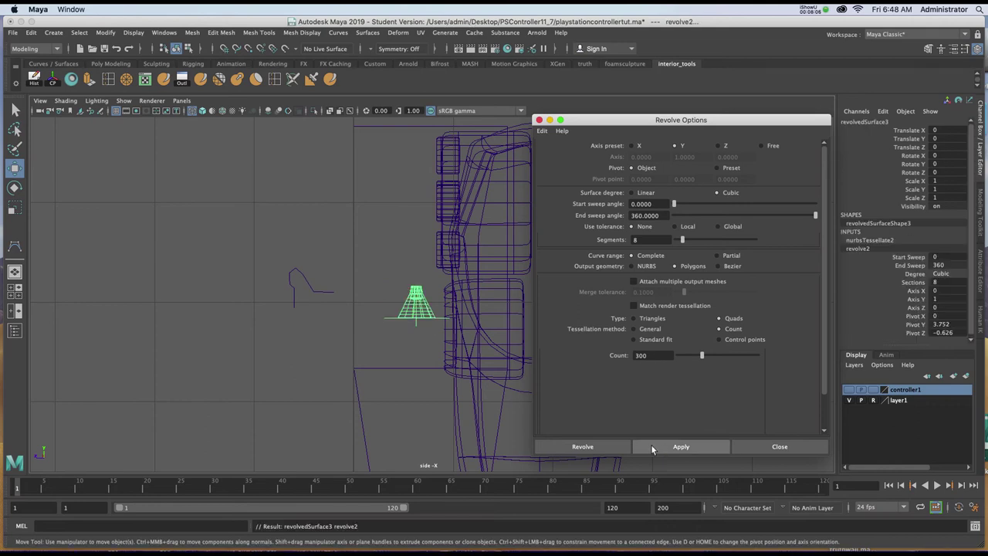
pyautogui.press('super+z')
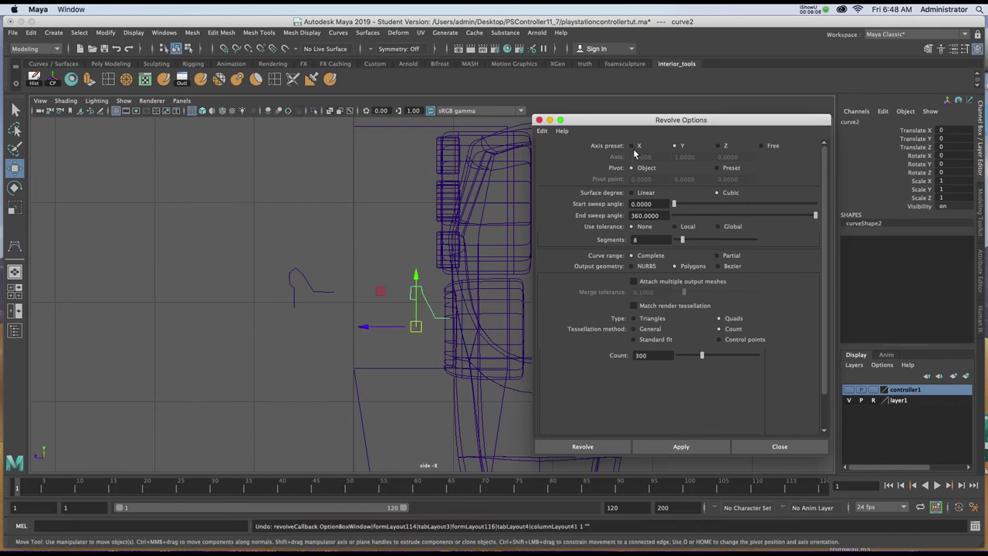
pyautogui.click(681, 446)
pyautogui.moveTo(572, 120); pyautogui.dragTo(699, 137)
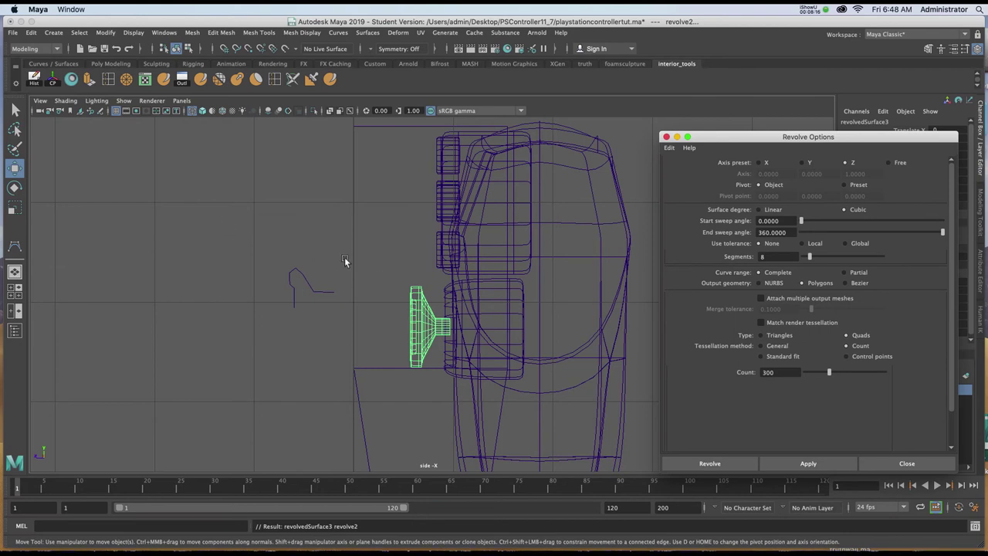
# Center the pivot of the revolved thumbstick in the perspective view.
pyautogui.press('space')
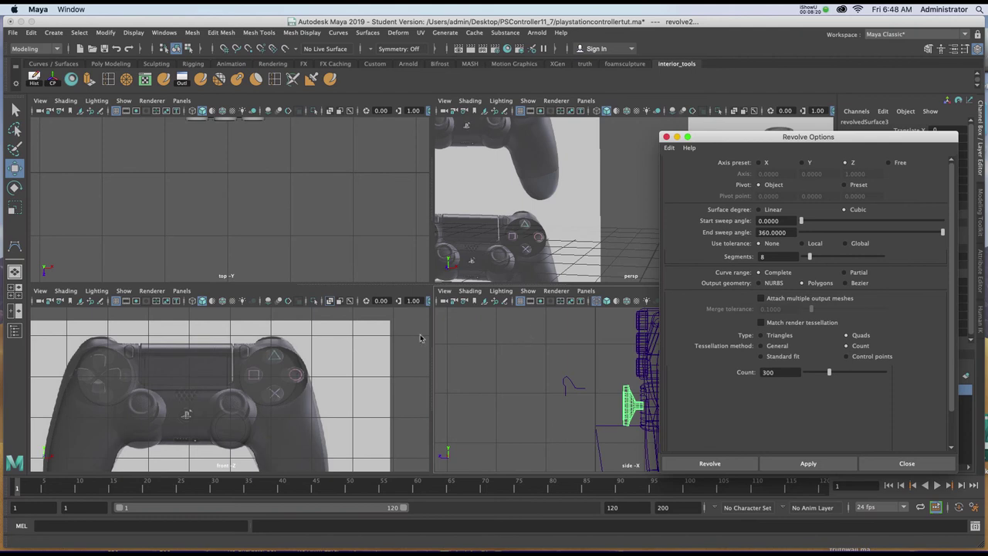
pyautogui.press('space')
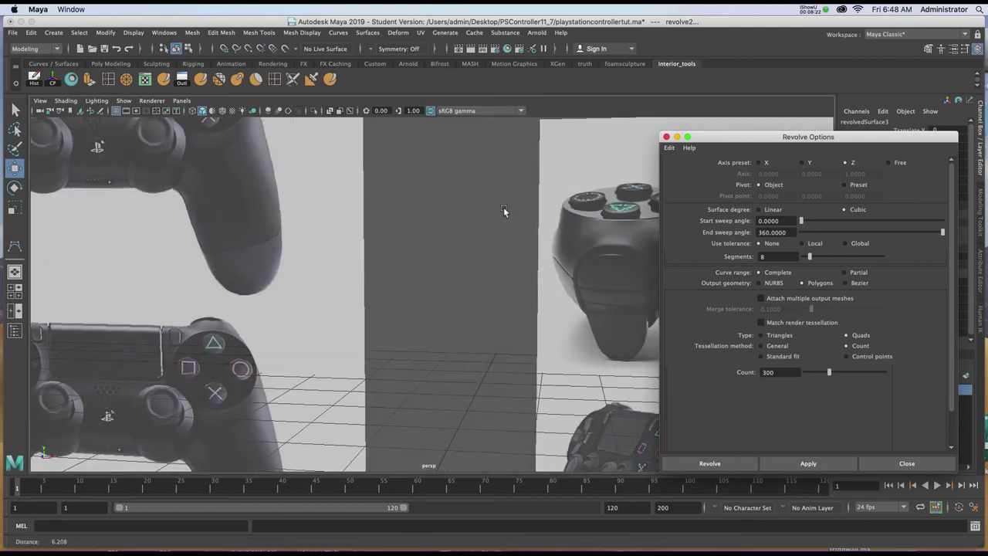
pyautogui.scroll(5, 463, 168)
pyautogui.keyDown('alt'); pyautogui.moveTo(487, 176); pyautogui.dragTo(421, 193); pyautogui.keyUp('alt')
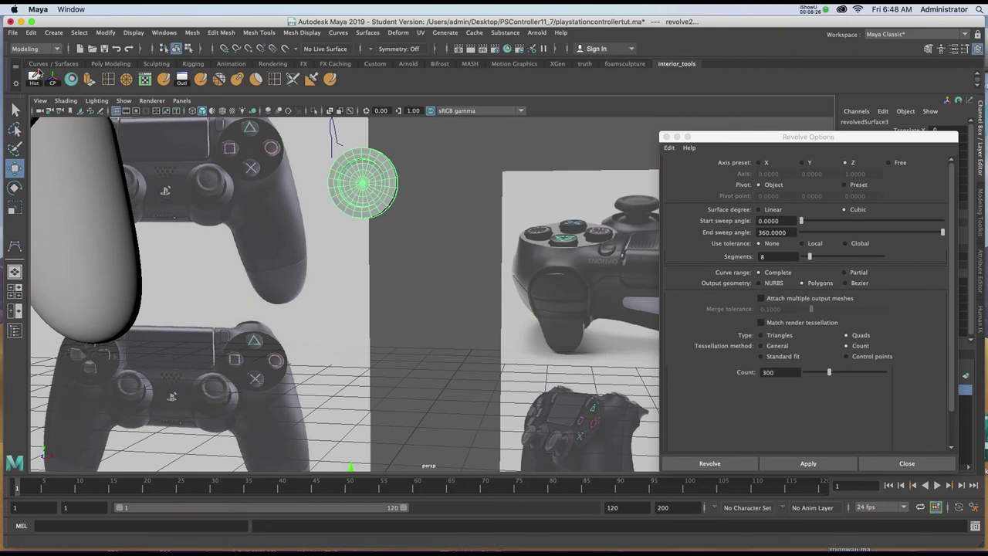
pyautogui.click(376, 190)
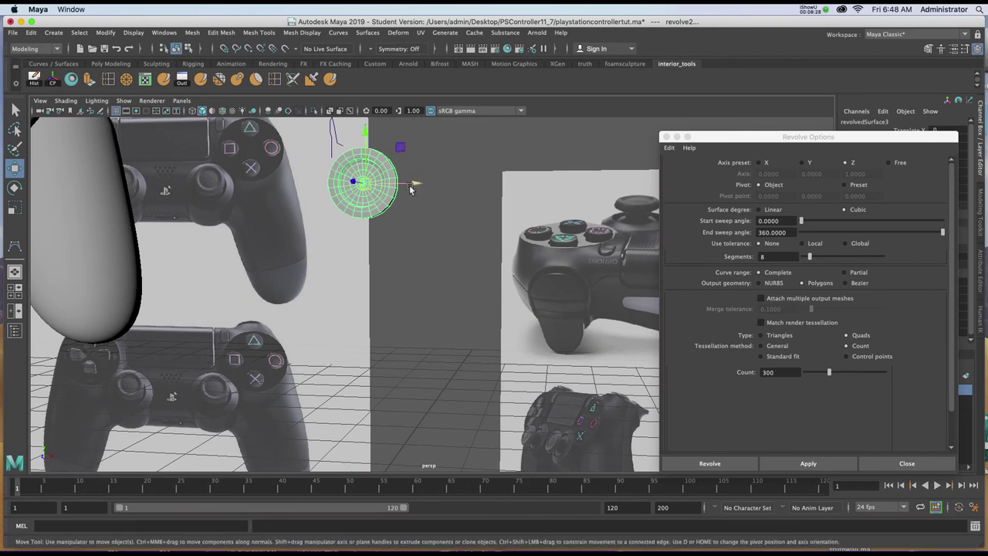
# Move the revolved thumbstick along X in the front view onto the cylinder base of the controller's right stick.
pyautogui.moveTo(415, 183); pyautogui.dragTo(240, 194)
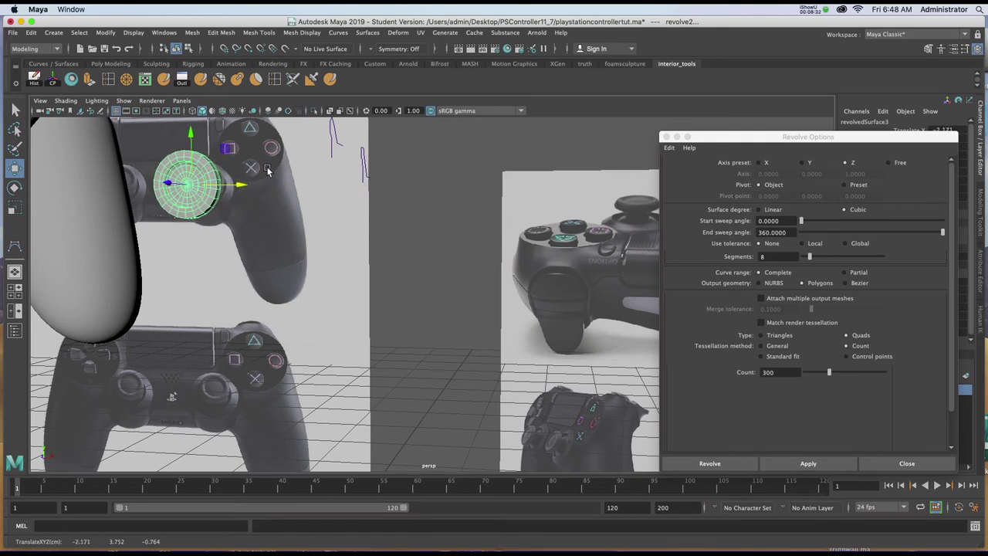
pyautogui.press('space')
pyautogui.press('space')
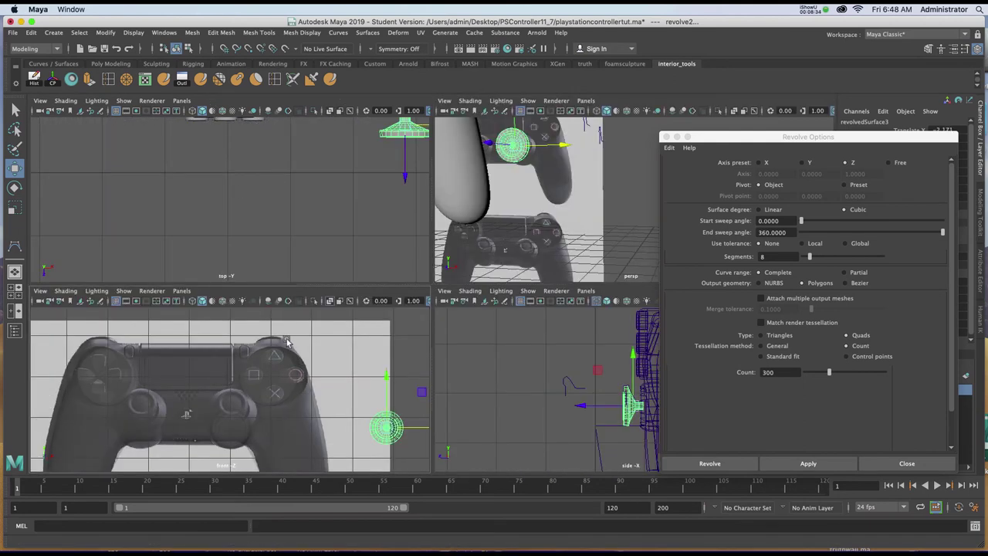
pyautogui.scroll(-5, 466, 339)
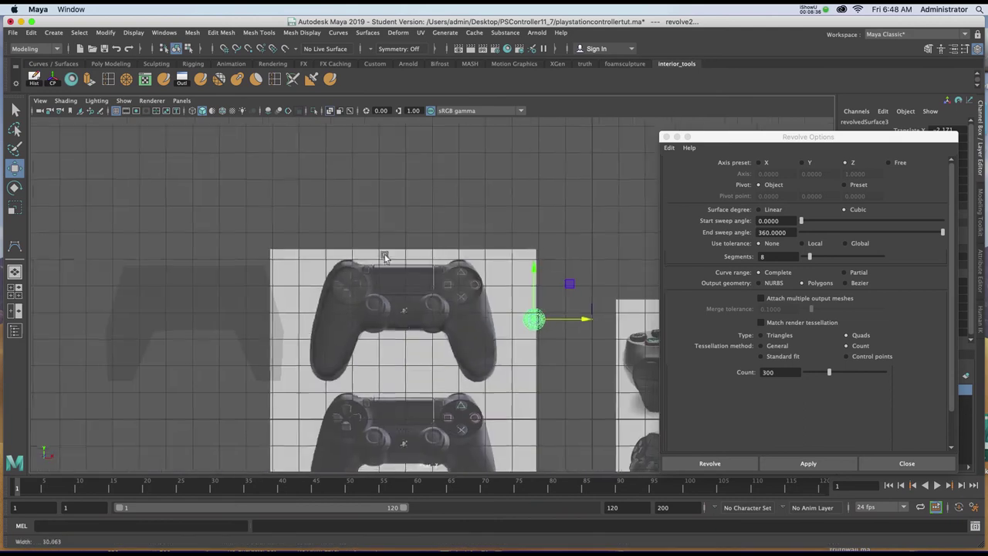
pyautogui.moveTo(594, 324); pyautogui.dragTo(490, 324)
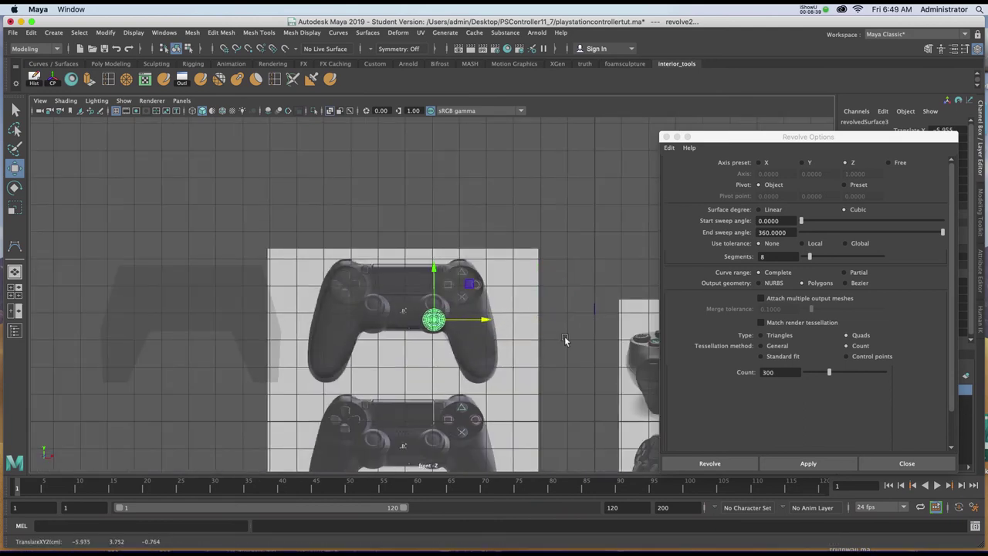
# Close the Revolve options, hide the reference image layer, and center the thumbstick on its cylinder base at Translate X -5.989 and Y -0.03.
pyautogui.click(666, 137)
pyautogui.click(850, 400)
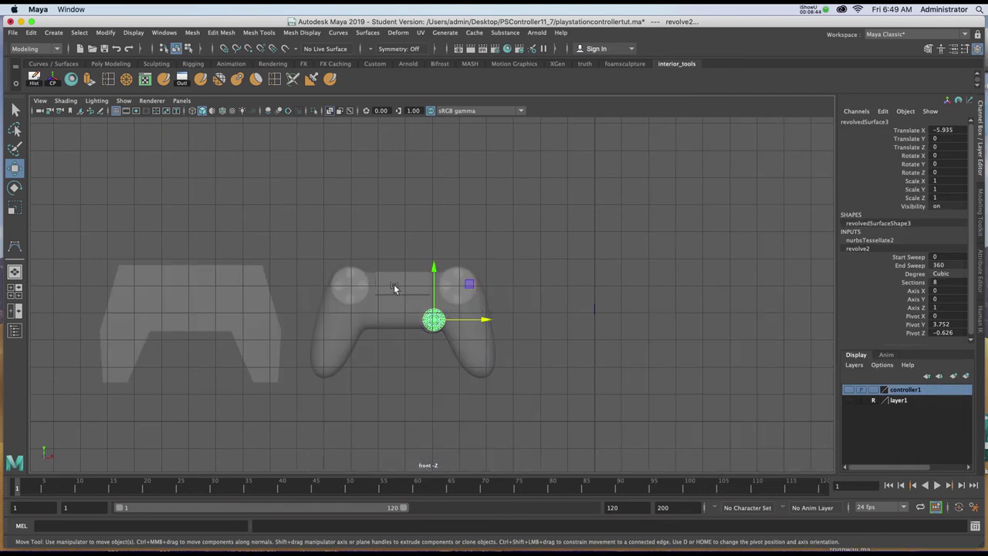
pyautogui.press('f')
pyautogui.scroll(-4, 412, 319)
pyautogui.scroll(3, 410, 319)
pyautogui.moveTo(432, 294); pyautogui.dragTo(415, 308)
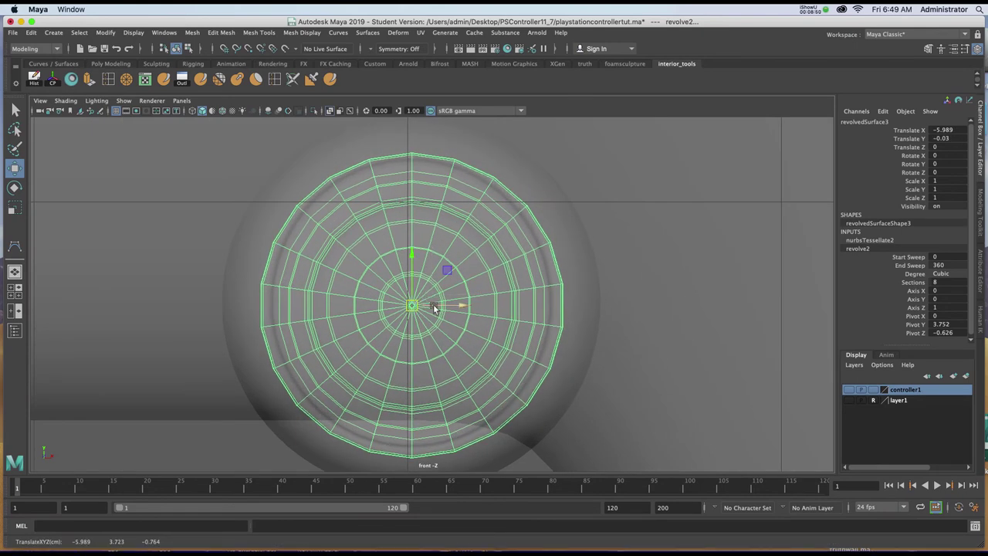
# Show the reference image layer and compare the placed thumbstick with the reference controllers in the perspective view.
pyautogui.press('space')
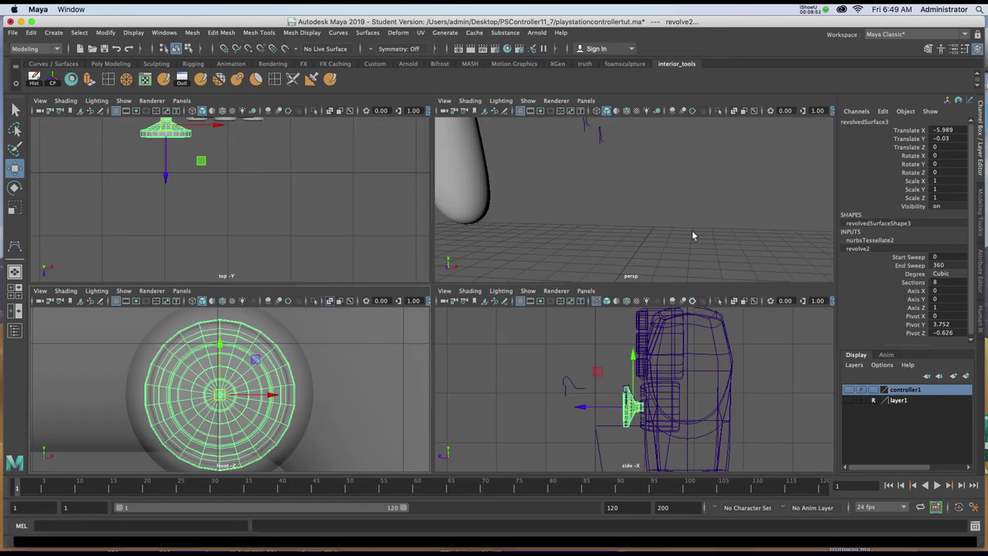
pyautogui.press('space')
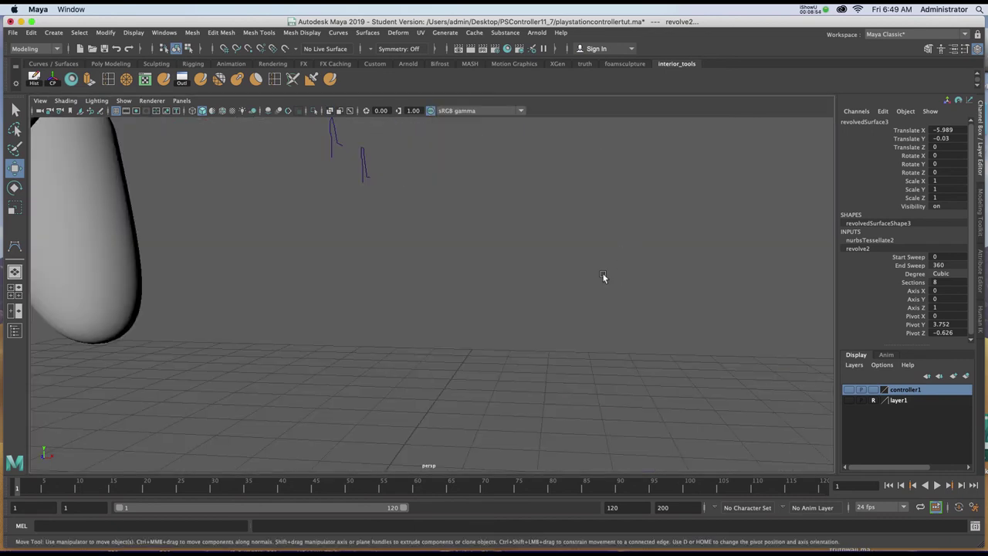
pyautogui.keyDown('alt'); pyautogui.moveTo(617, 287); pyautogui.dragTo(521, 203, button='right'); pyautogui.keyUp('alt')
pyautogui.keyDown('alt'); pyautogui.moveTo(521, 203); pyautogui.dragTo(699, 274, button='middle'); pyautogui.keyUp('alt')
pyautogui.keyDown('alt'); pyautogui.moveTo(700, 274); pyautogui.dragTo(680, 279); pyautogui.keyUp('alt')
pyautogui.click(848, 400)
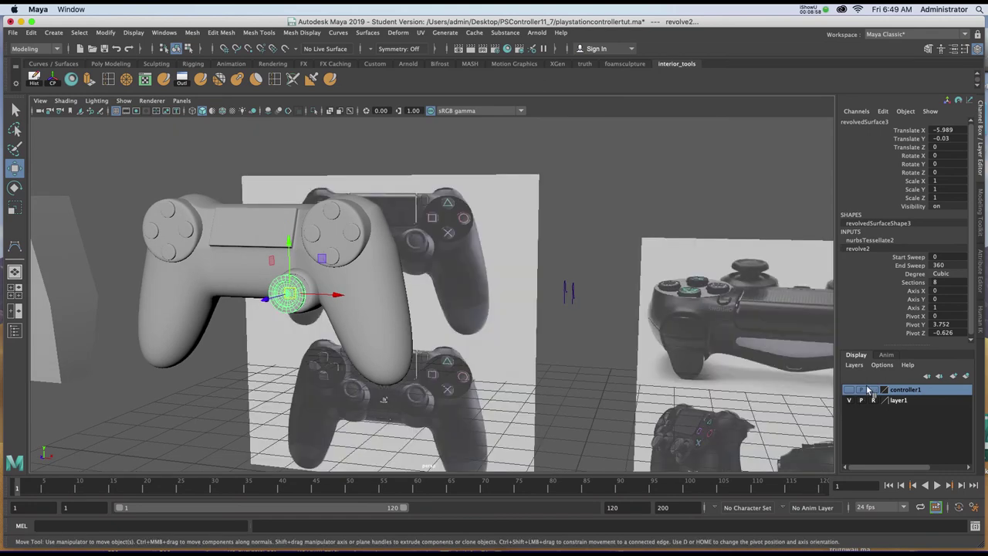
pyautogui.keyDown('alt'); pyautogui.moveTo(755, 366); pyautogui.dragTo(577, 304, button='middle'); pyautogui.keyUp('alt')
pyautogui.keyDown('alt'); pyautogui.moveTo(732, 353); pyautogui.dragTo(734, 327, button='right'); pyautogui.keyUp('alt')
pyautogui.keyDown('alt'); pyautogui.moveTo(577, 286); pyautogui.dragTo(624, 306, button='middle'); pyautogui.keyUp('alt')
pyautogui.keyDown('alt'); pyautogui.moveTo(621, 320); pyautogui.dragTo(583, 325); pyautogui.keyUp('alt')
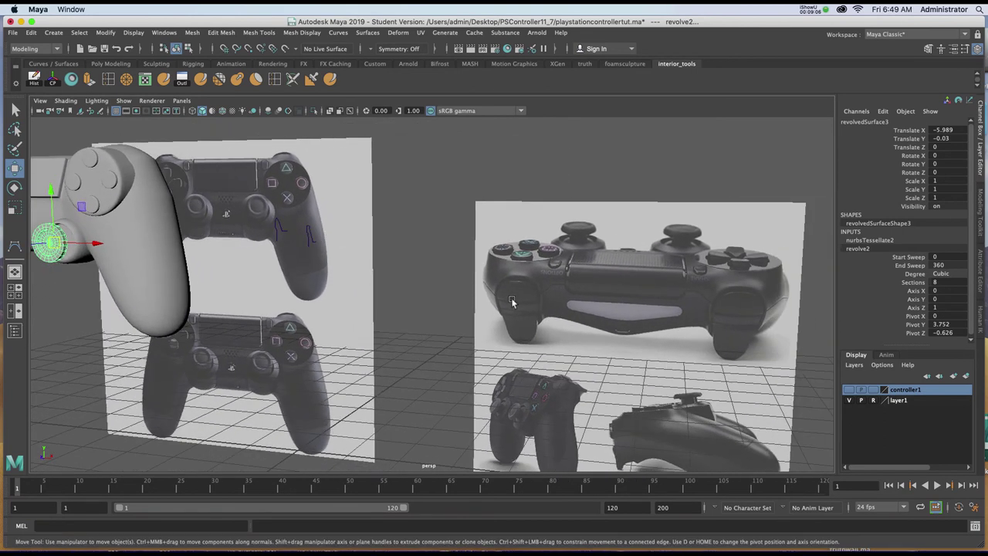
pyautogui.keyDown('alt'); pyautogui.moveTo(127, 237); pyautogui.dragTo(263, 282); pyautogui.keyUp('alt')
pyautogui.keyDown('alt'); pyautogui.moveTo(263, 283); pyautogui.dragTo(309, 340, button='right'); pyautogui.keyUp('alt')
pyautogui.keyDown('alt'); pyautogui.moveTo(342, 282); pyautogui.dragTo(580, 324, button='middle'); pyautogui.keyUp('alt')
pyautogui.keyDown('alt'); pyautogui.moveTo(580, 324); pyautogui.dragTo(342, 303); pyautogui.keyUp('alt')
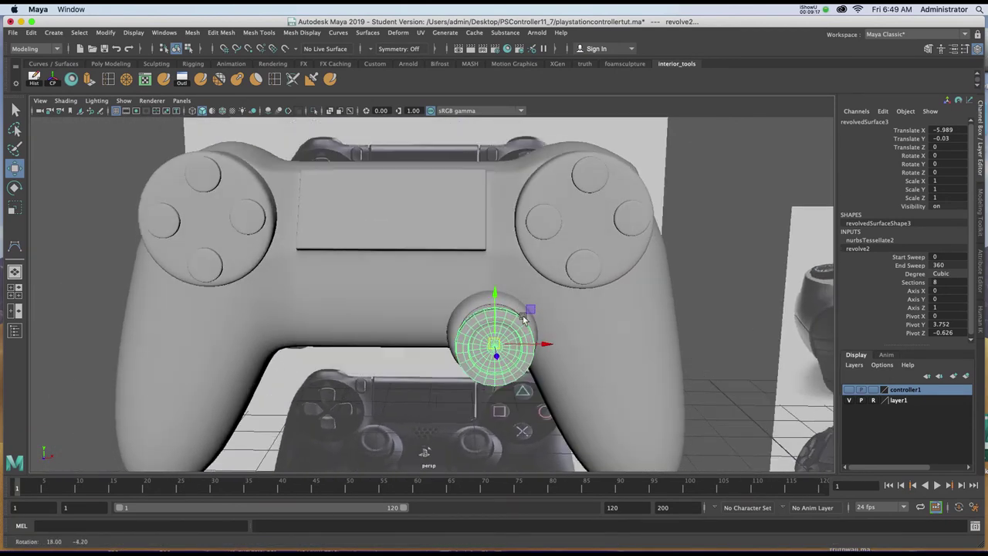
# Group the thumbstick with its cylinder base and center the group's pivot.
pyautogui.click(463, 303)
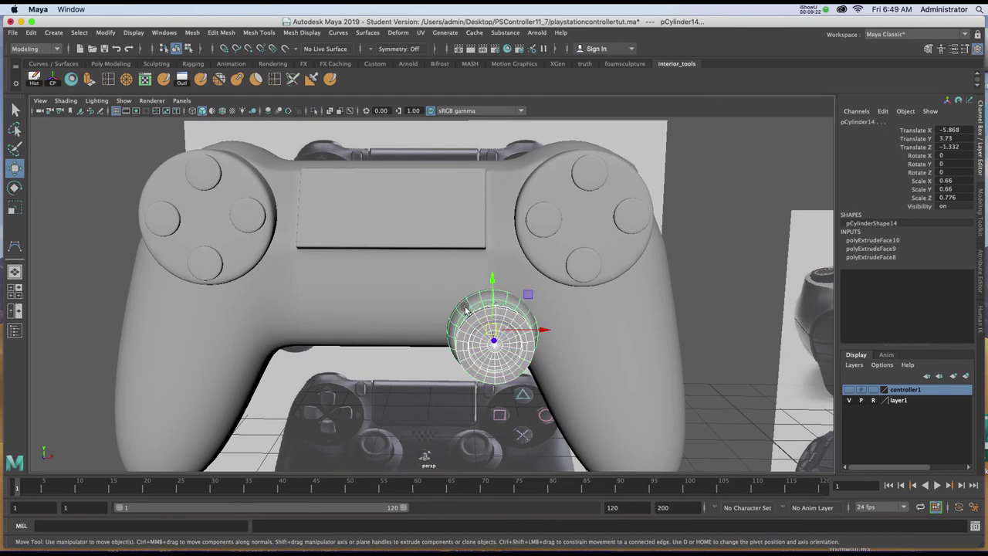
pyautogui.press('super+g')
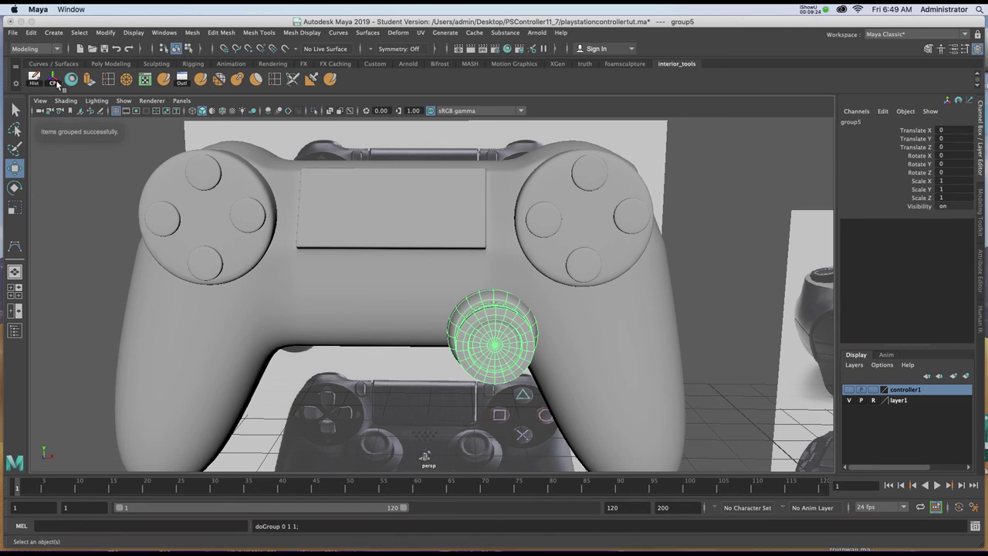
# Hide the reference images, duplicate the thumbstick group in the front view, and move the copy to Translate X -2.264 for the left stick.
pyautogui.press('space')
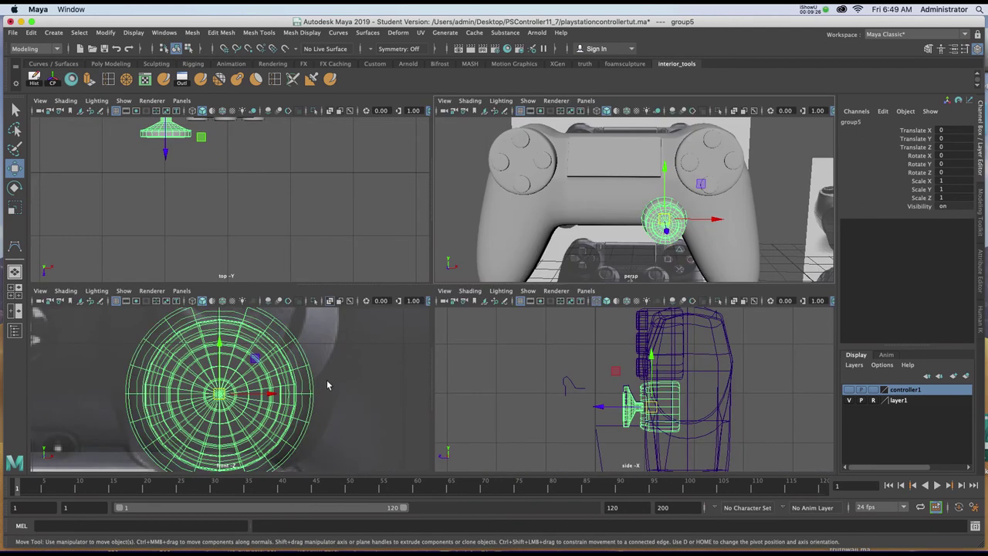
pyautogui.press('space')
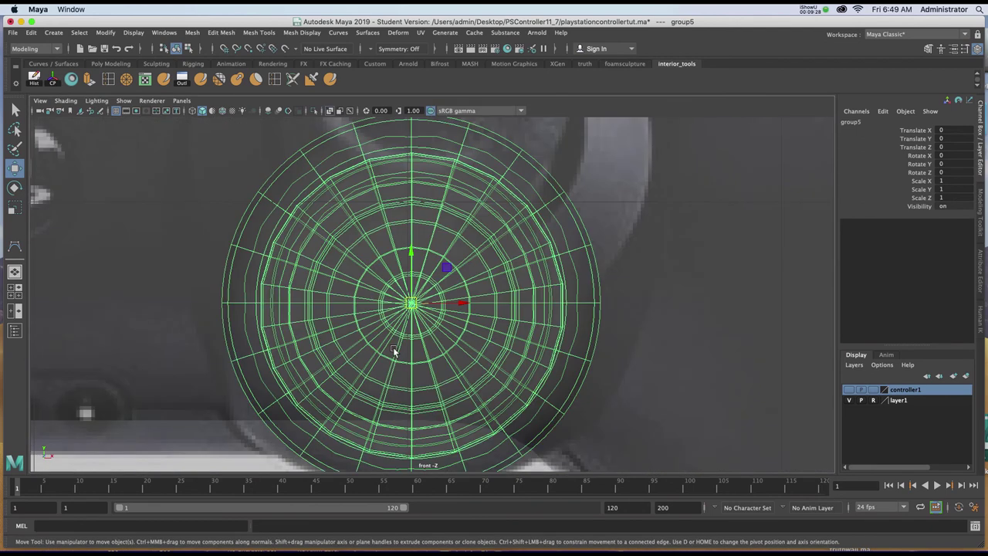
pyautogui.scroll(-10, 393, 347)
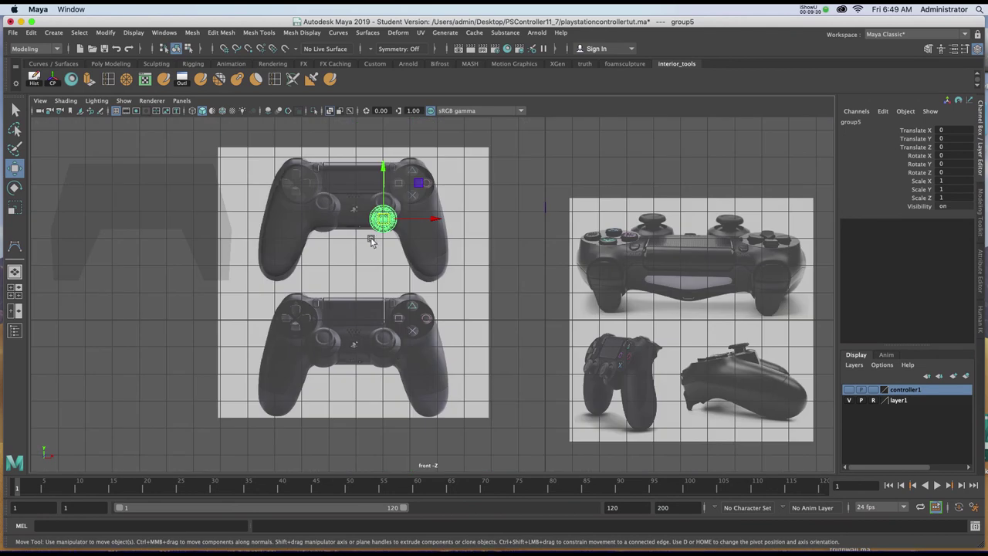
pyautogui.press('f')
pyautogui.scroll(-10, 670, 390)
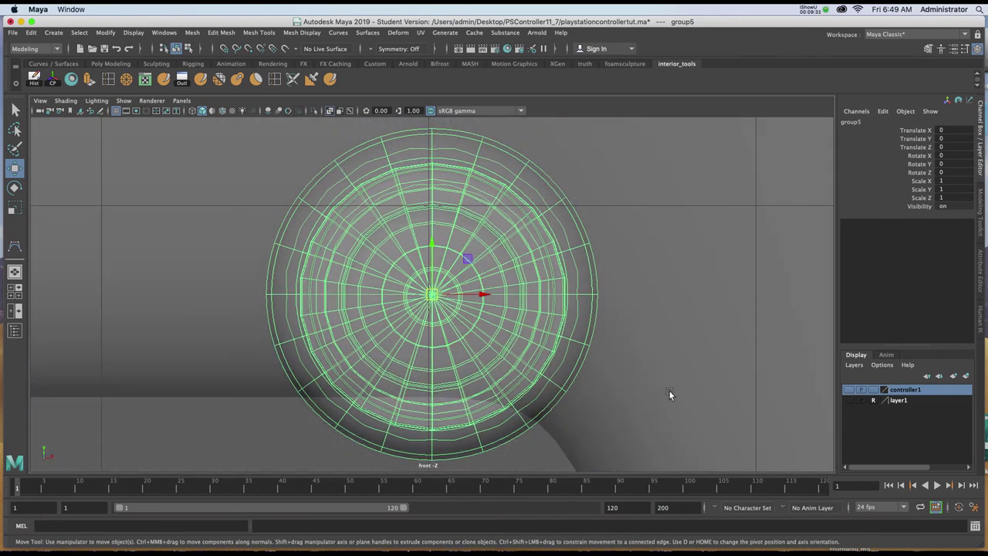
pyautogui.keyDown('alt'); pyautogui.moveTo(585, 335); pyautogui.dragTo(785, 345, button='middle'); pyautogui.keyUp('alt')
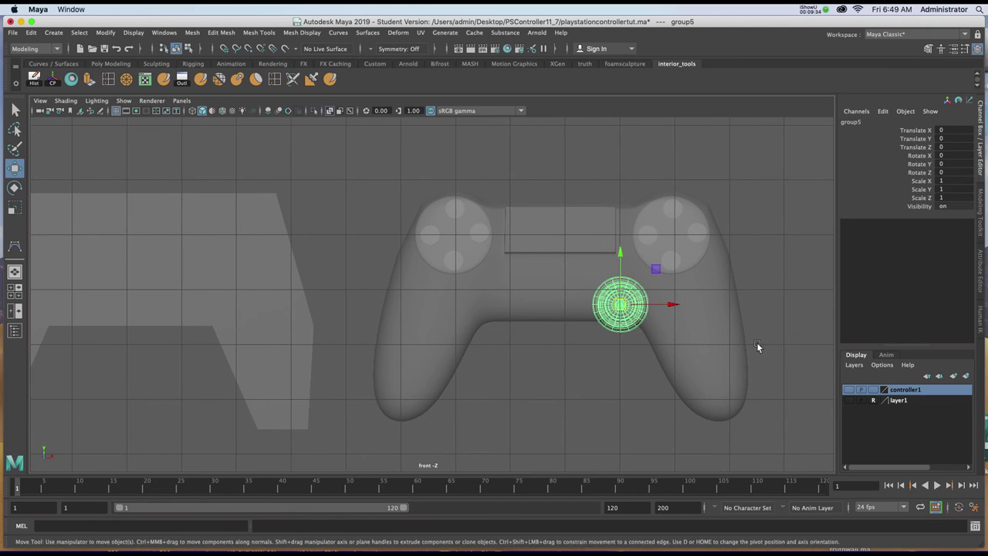
pyautogui.hotkey('ctrl', 'g')
pyautogui.moveTo(670, 305); pyautogui.dragTo(550, 310)
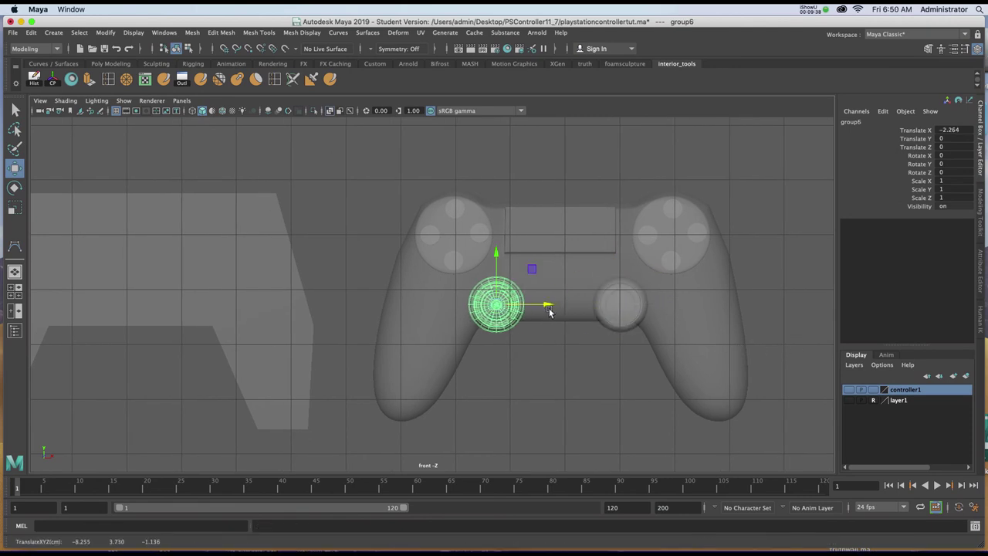
# Examine the controller in the perspective view, comparing the body's unsmoothed cage with its smooth preview.
pyautogui.press('space')
pyautogui.press('space')
pyautogui.keyDown('alt'); pyautogui.moveTo(633, 214); pyautogui.dragTo(607, 236); pyautogui.keyUp('alt')
pyautogui.click(732, 215)
pyautogui.keyDown('alt'); pyautogui.moveTo(732, 214); pyautogui.dragTo(655, 212, button='right'); pyautogui.keyUp('alt')
pyautogui.keyDown('alt'); pyautogui.moveTo(655, 212); pyautogui.dragTo(610, 248); pyautogui.keyUp('alt')
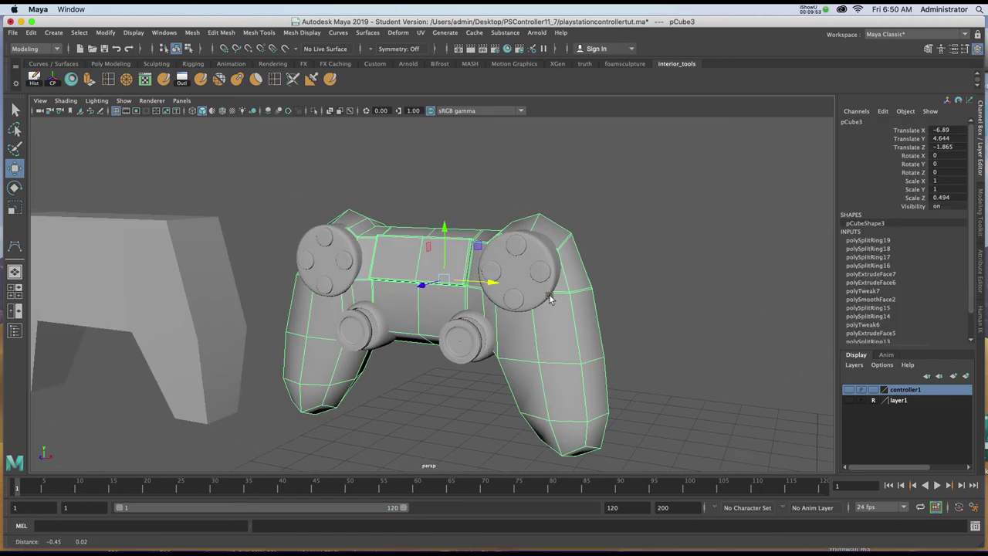
pyautogui.keyDown('alt'); pyautogui.moveTo(544, 297); pyautogui.dragTo(565, 285); pyautogui.keyUp('alt')
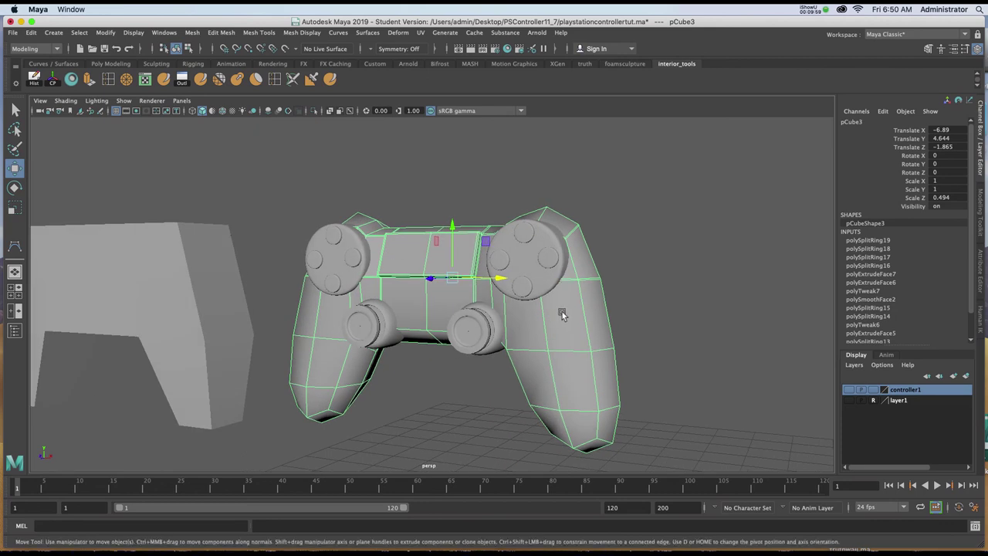
pyautogui.press('3')
pyautogui.click(643, 298)
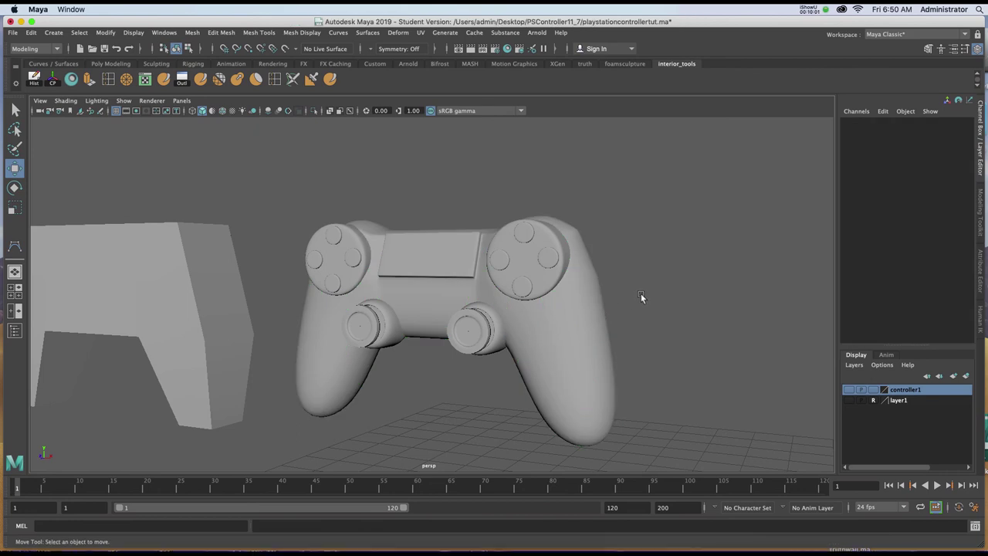
# Turn off the controller body's smooth preview, apply Smooth to the mesh with 1 division, and clear the selection.
pyautogui.click(576, 306)
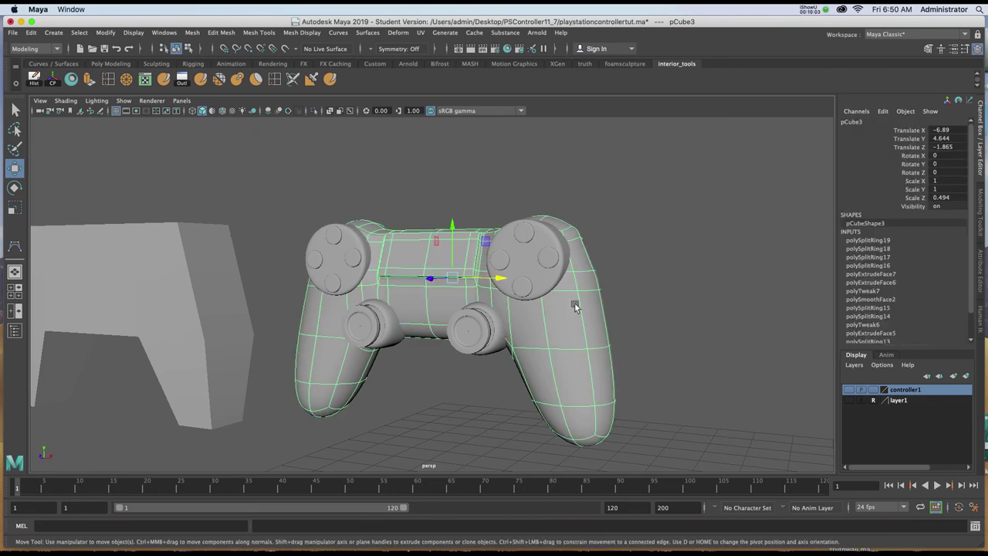
pyautogui.press('1')
pyautogui.press('space')
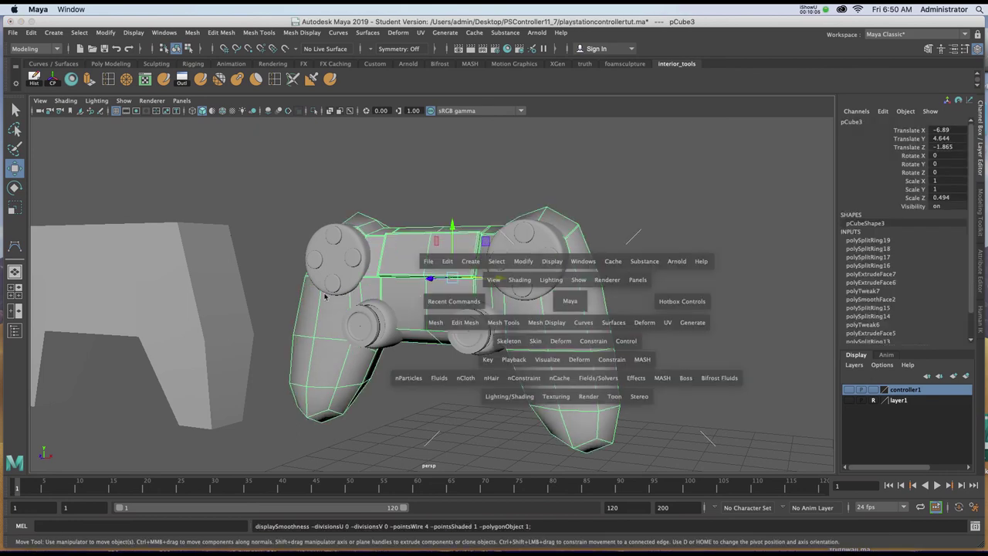
pyautogui.click(436, 324)
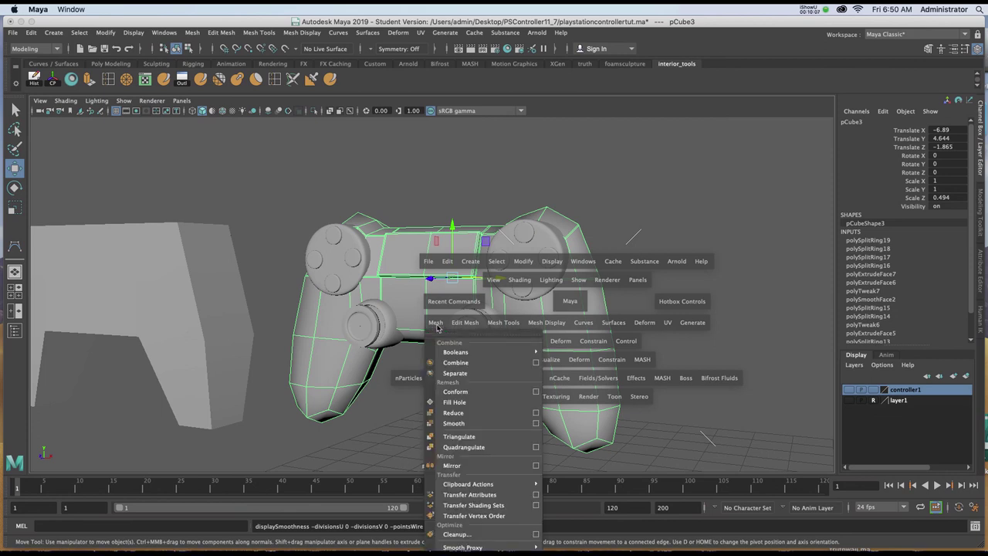
pyautogui.click(452, 425)
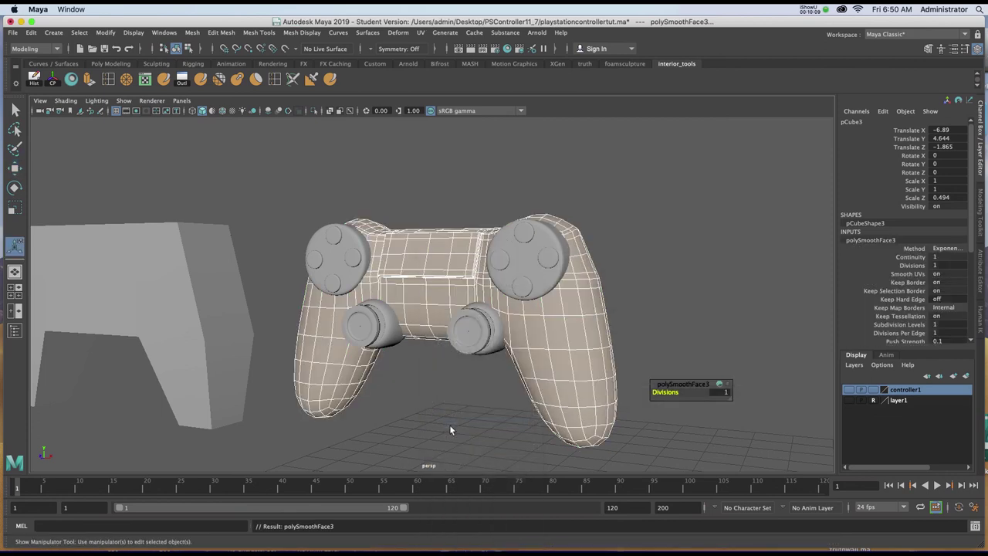
pyautogui.click(424, 188)
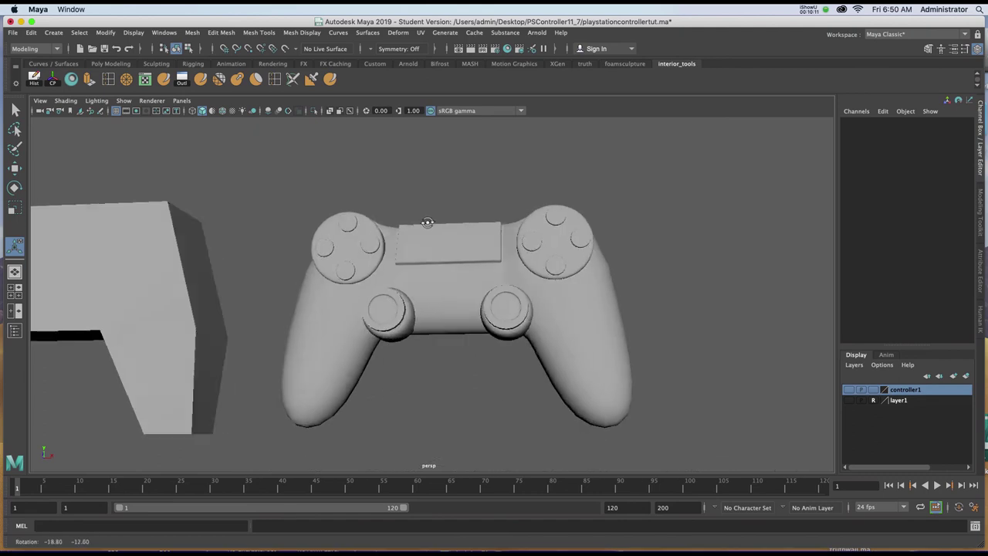